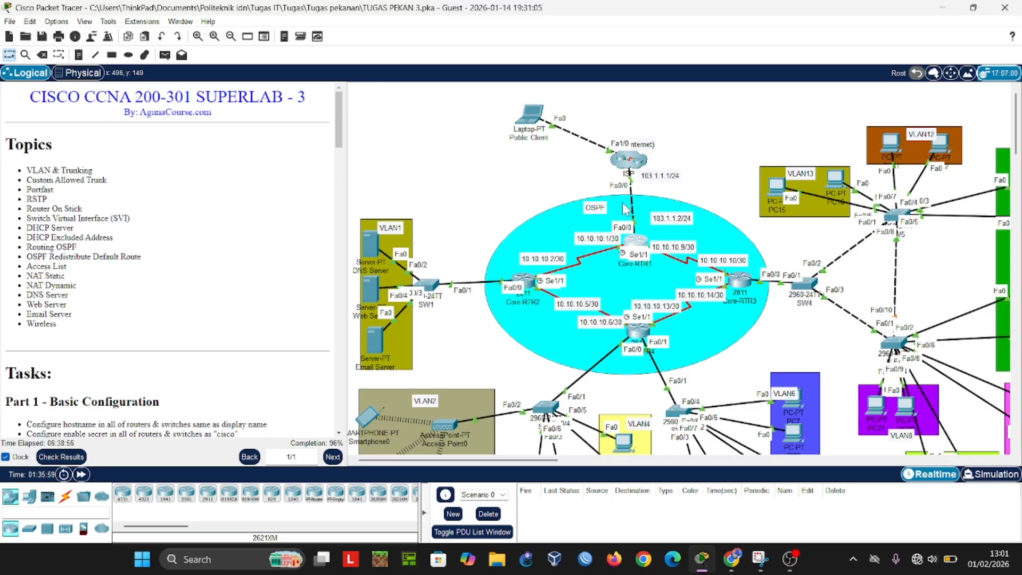
# Step: Tidy the topology by repositioning Core-RTR1 with its nearby address labels and realigning the servers in VLAN1
pyautogui.moveTo(640, 248); pyautogui.dragTo(603, 225)
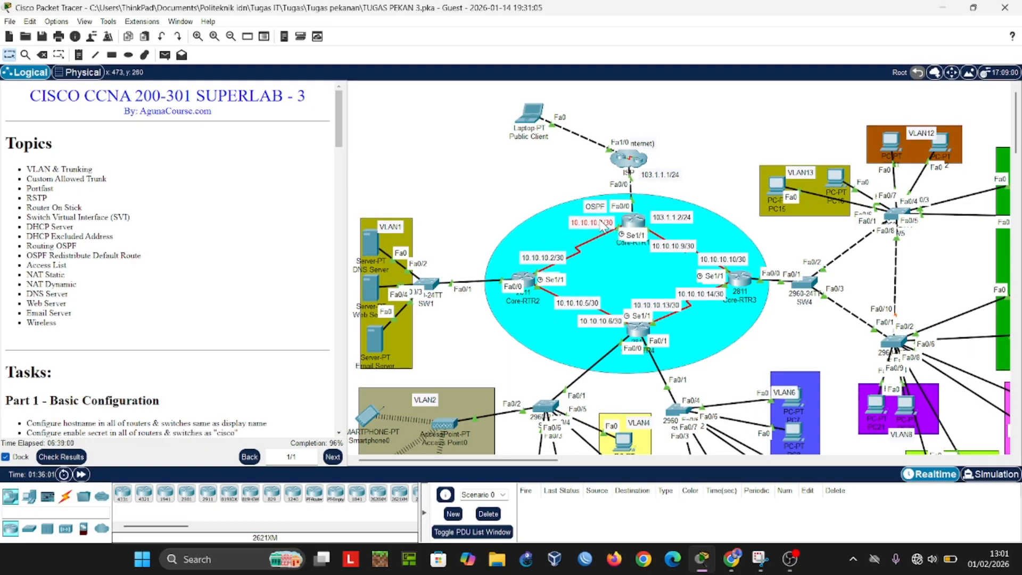
pyautogui.moveTo(661, 239); pyautogui.dragTo(645, 193)
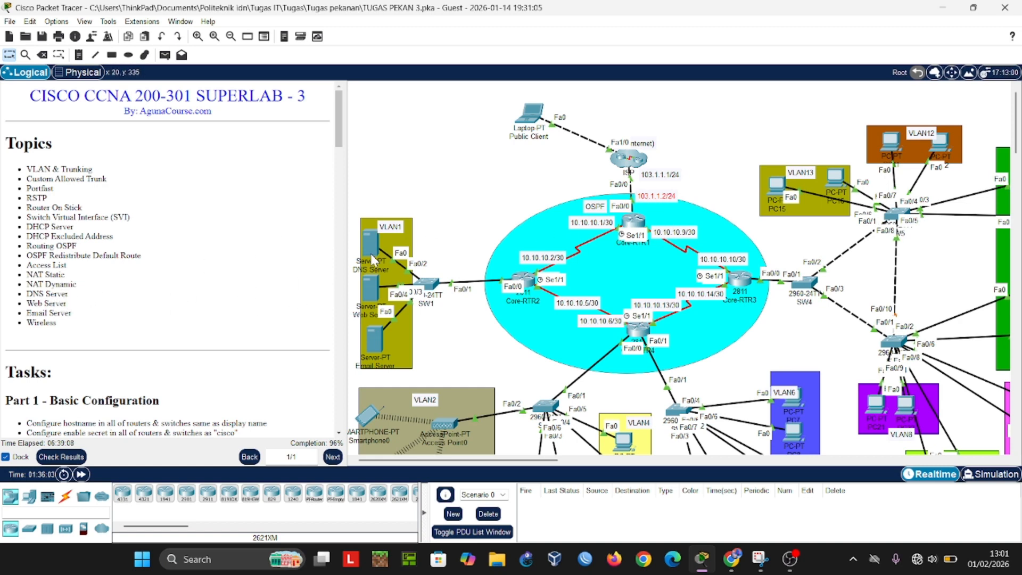
pyautogui.moveTo(372, 343); pyautogui.dragTo(370, 341)
pyautogui.click(371, 292)
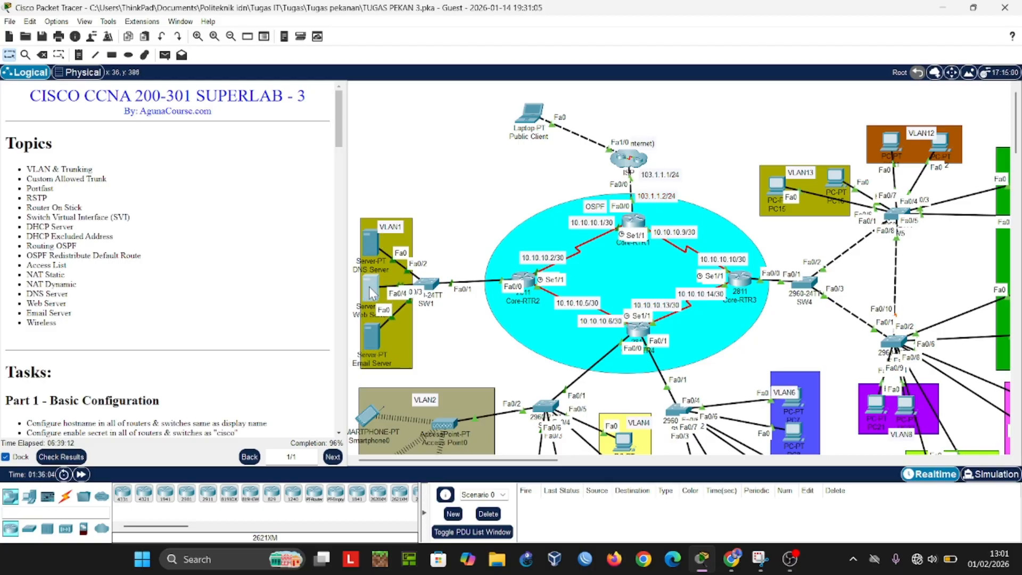
pyautogui.moveTo(367, 257); pyautogui.dragTo(373, 238)
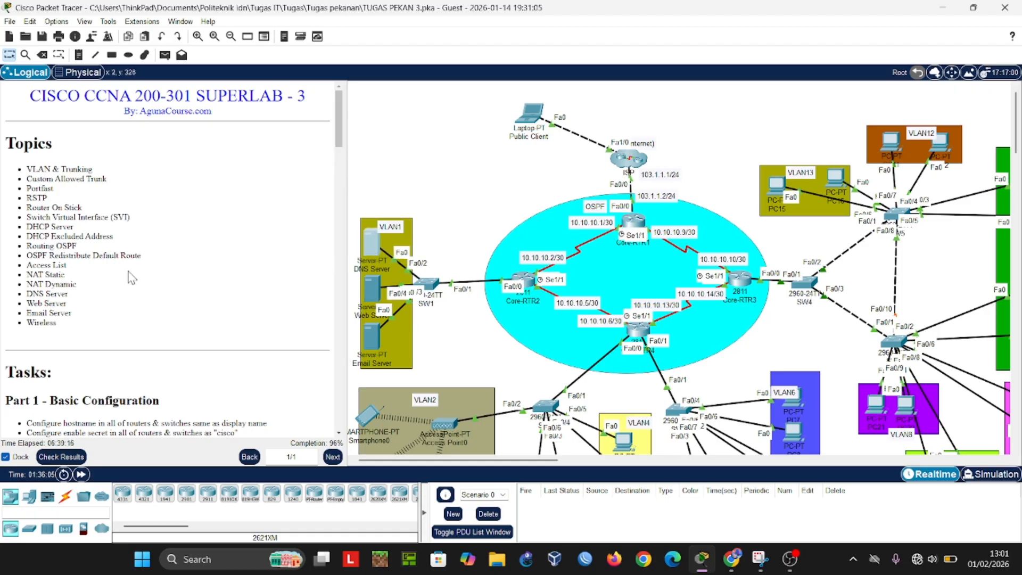
# Step: Read the Part 1 basic configuration tasks and check the hostname and enable secret in Core-RTR2's command line
pyautogui.scroll(-2, 132, 277)
pyautogui.scroll(-1, 132, 277)
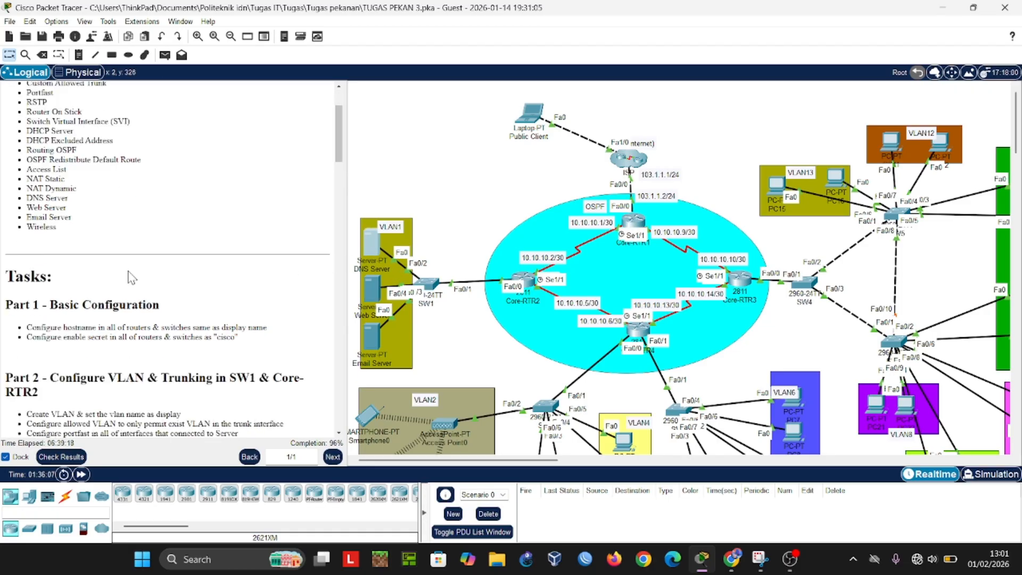
pyautogui.scroll(-1, 459, 342)
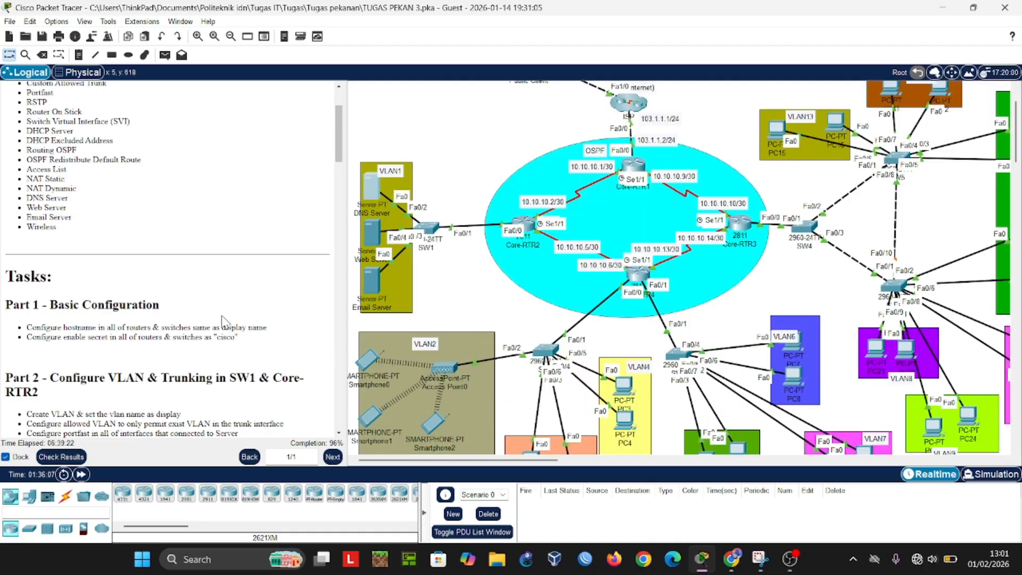
pyautogui.scroll(-1, 218, 311)
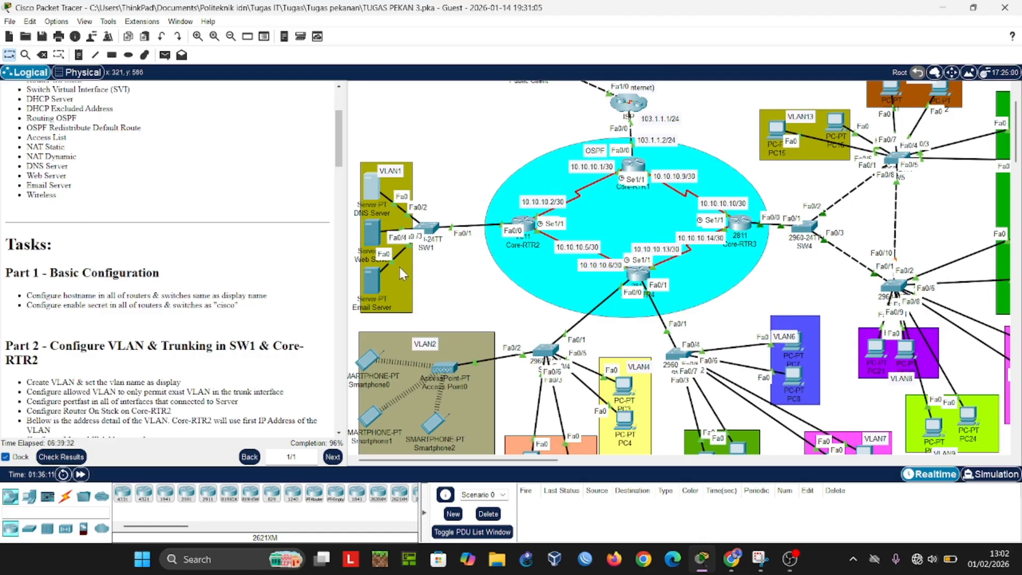
pyautogui.click(532, 224)
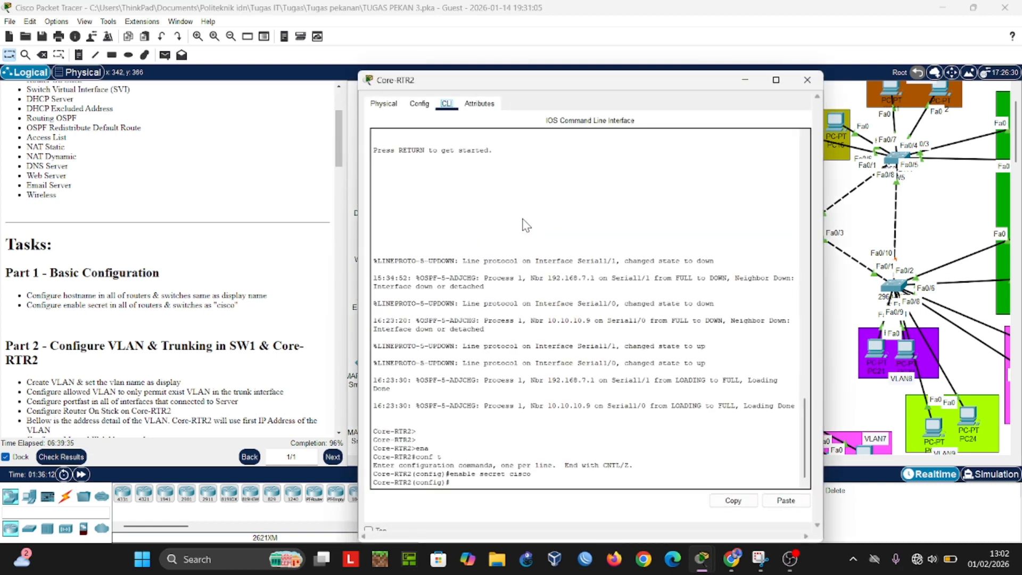
pyautogui.scroll(1, 469, 228)
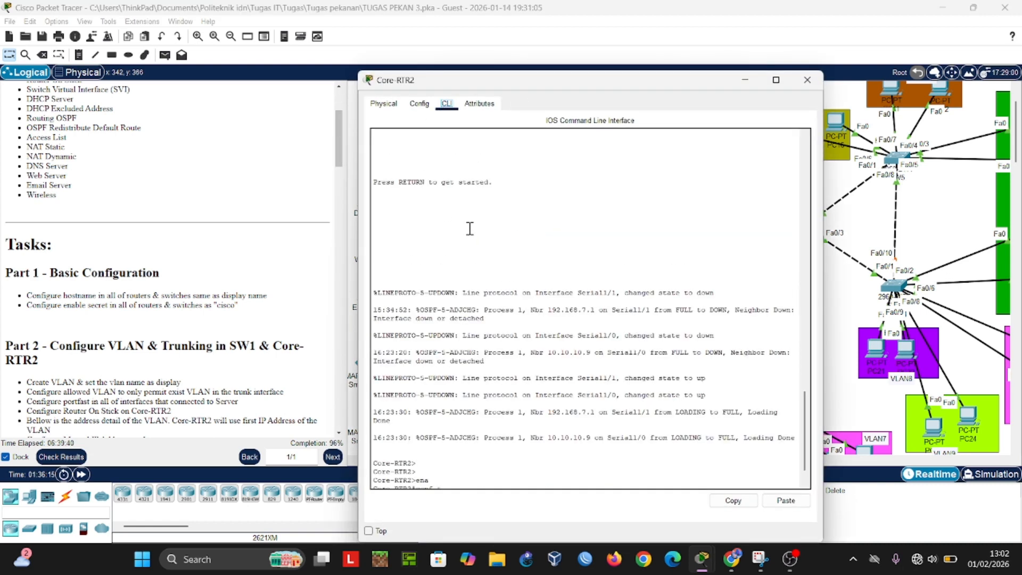
pyautogui.scroll(-1, 430, 212)
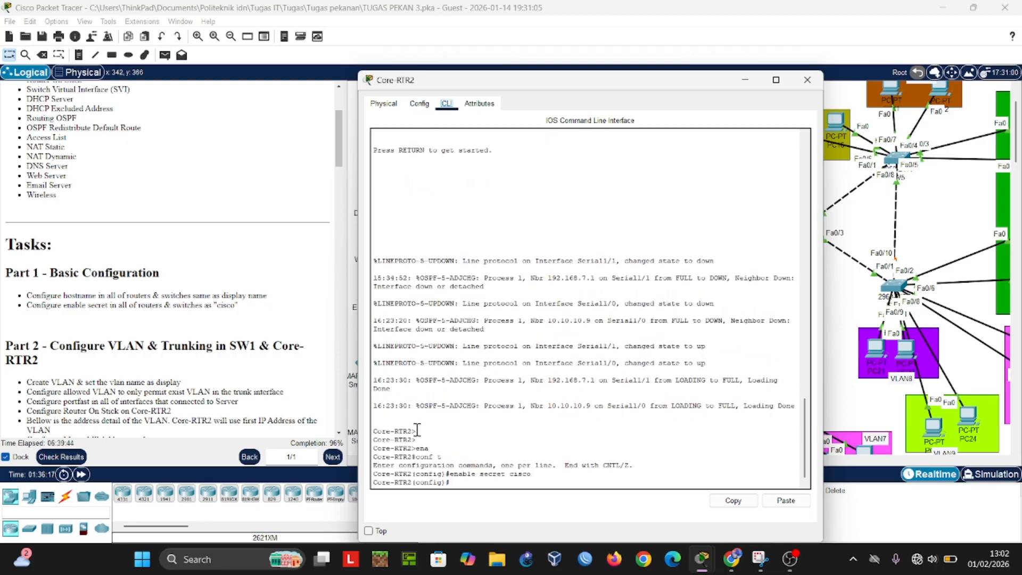
pyautogui.click(744, 80)
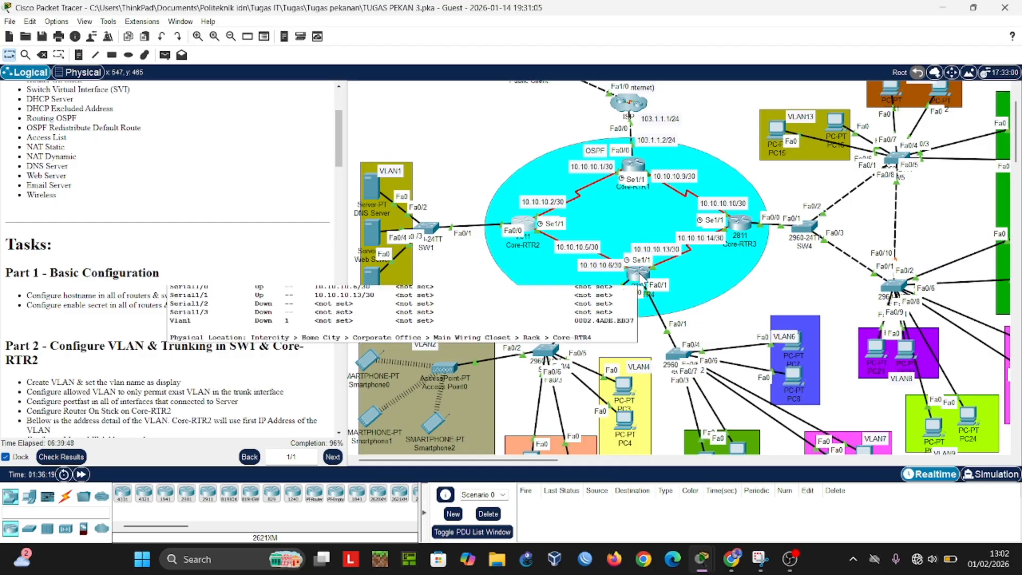
# Step: Check the hostname and enable secret configuration in the command lines of SW2, SW4 and Core-RTR3
pyautogui.click(543, 349)
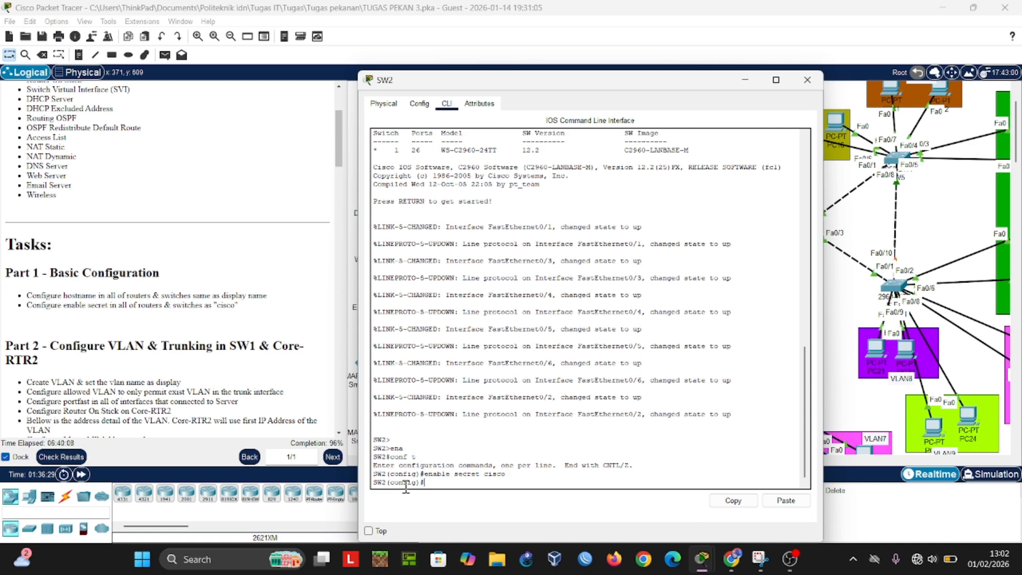
pyautogui.click(807, 80)
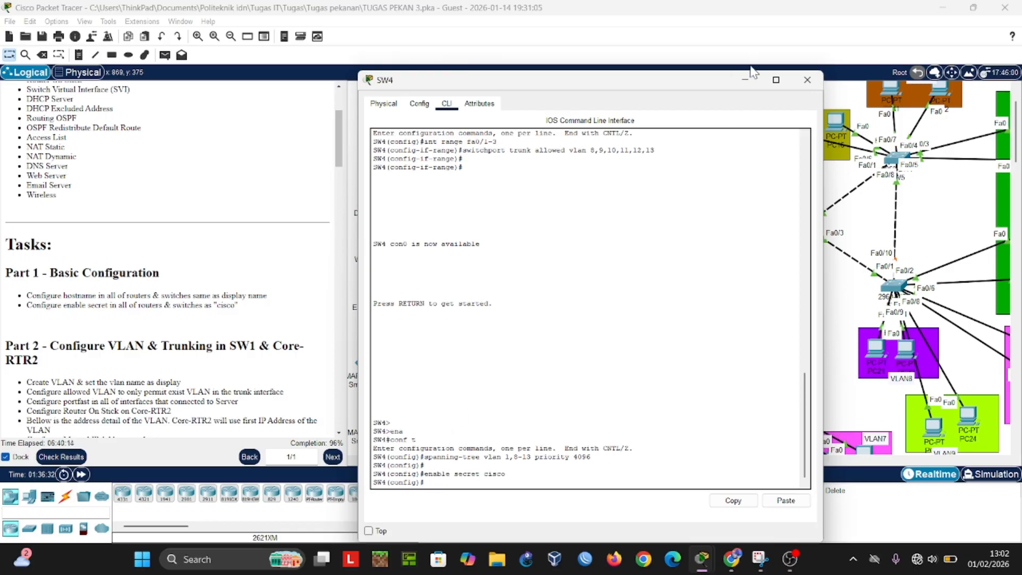
pyautogui.click(807, 80)
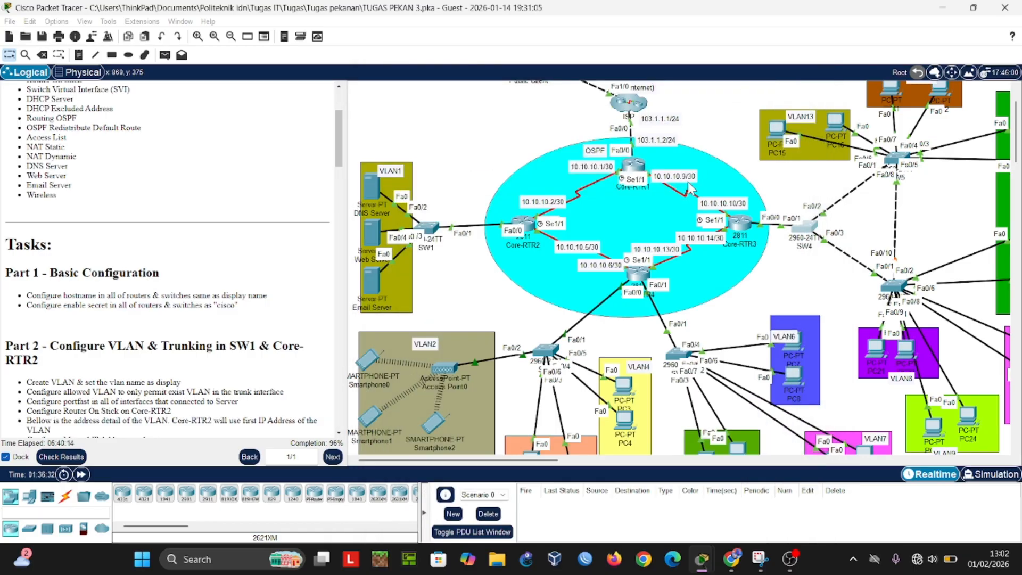
pyautogui.click(735, 225)
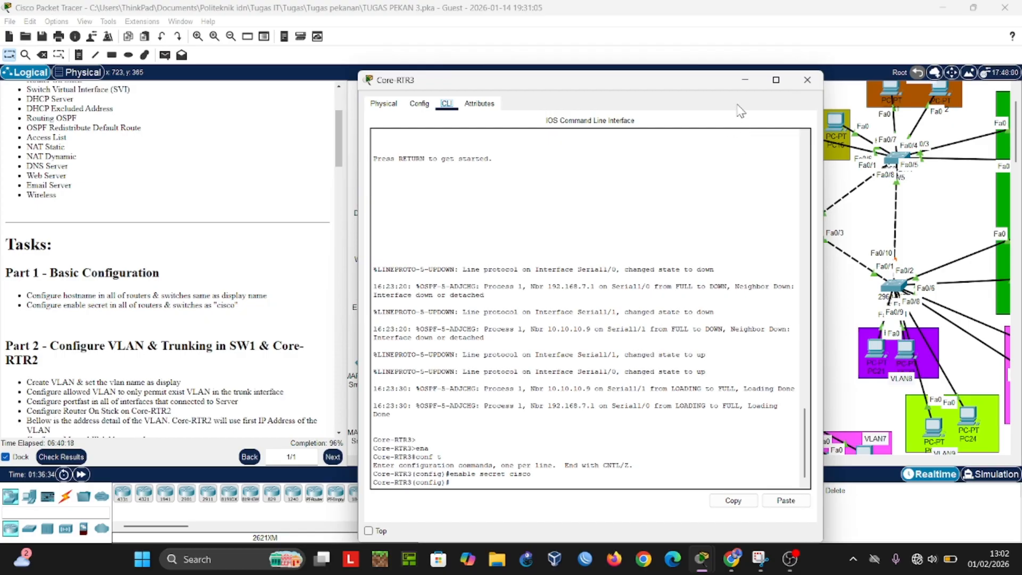
pyautogui.click(807, 79)
# Step: Review the Part 2 tasks on VLAN, trunking, portfast and Router On Stick against SW1, Core-RTR2 and the servers
pyautogui.scroll(-3, 273, 234)
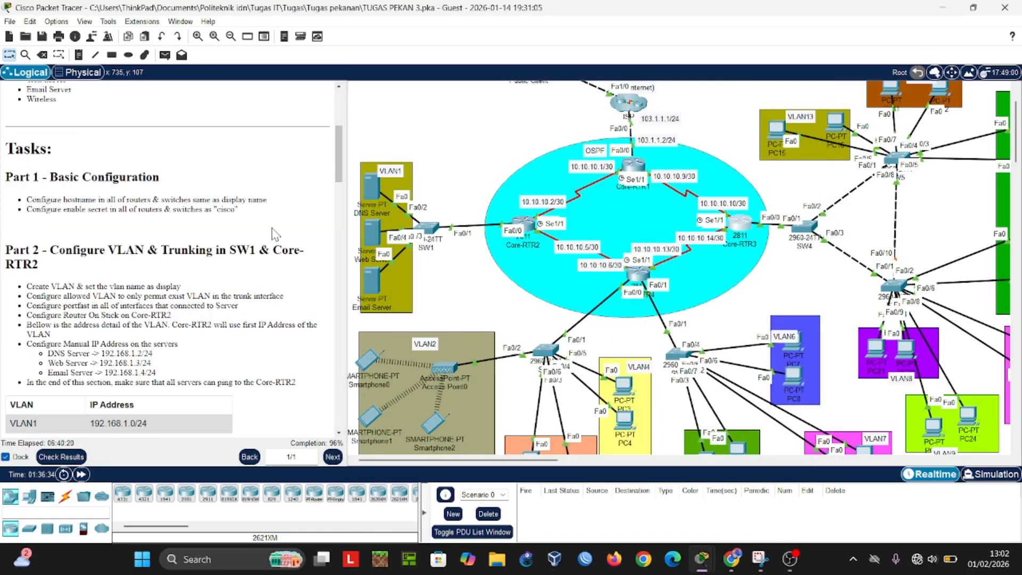
pyautogui.scroll(-1, 264, 235)
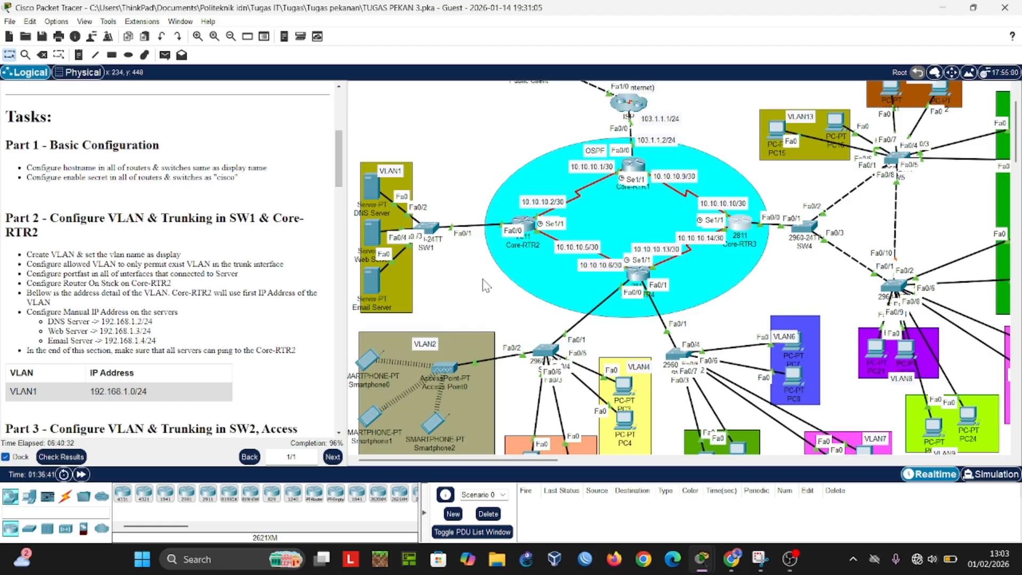
pyautogui.scroll(-2, 533, 328)
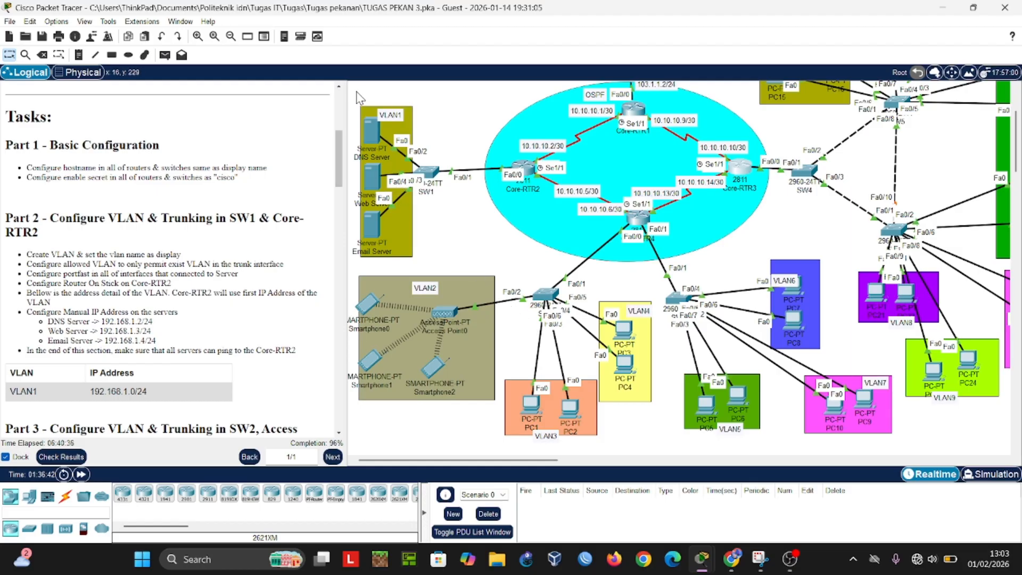
pyautogui.moveTo(353, 91)
pyautogui.mouseDown()
pyautogui.moveTo(415, 258)
pyautogui.moveTo(564, 251)
pyautogui.moveTo(540, 259)
pyautogui.moveTo(448, 157)
pyautogui.moveTo(365, 97)
pyautogui.moveTo(351, 98)
pyautogui.mouseUp()
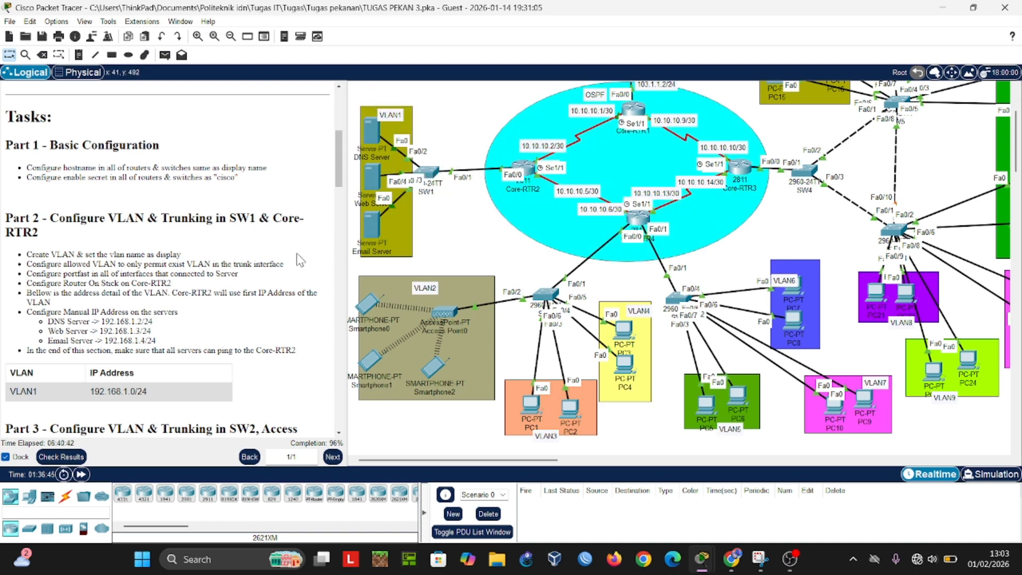
pyautogui.scroll(-1, 236, 243)
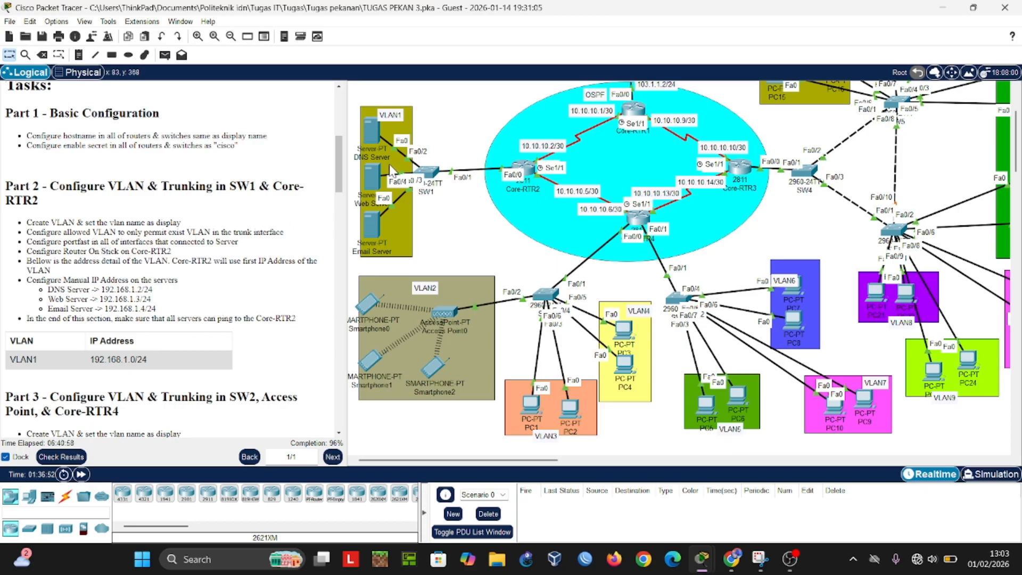
pyautogui.scroll(-1, 282, 196)
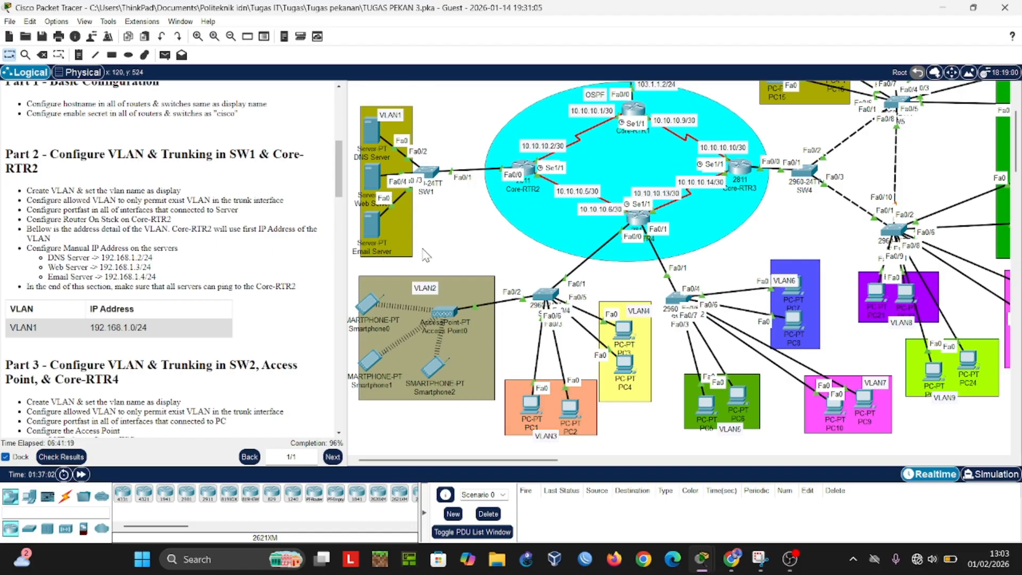
# Step: Test connectivity by sending a simple PDU from the DNS Server to Core-RTR2
pyautogui.click(165, 54)
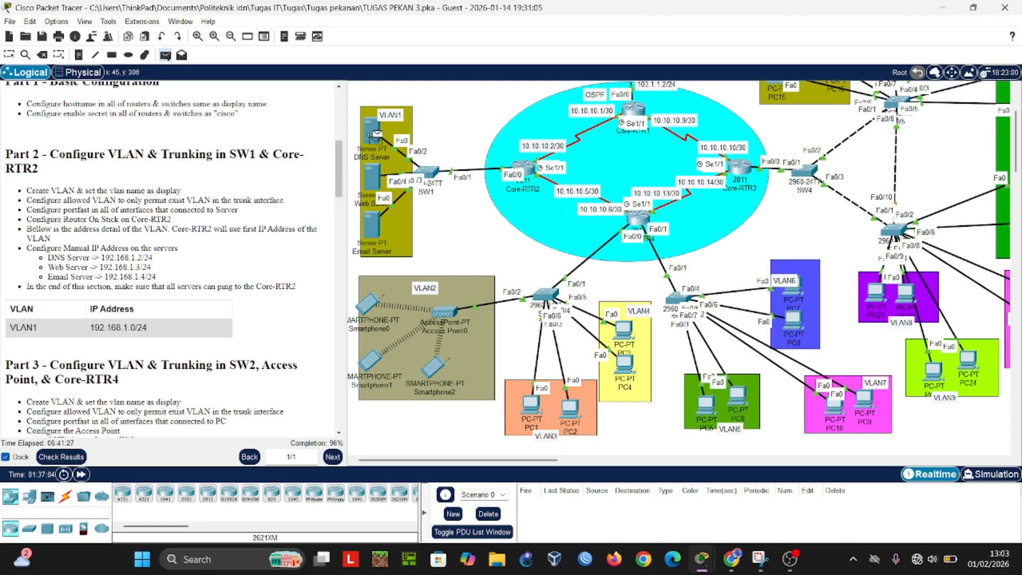
pyautogui.click(376, 136)
pyautogui.click(523, 171)
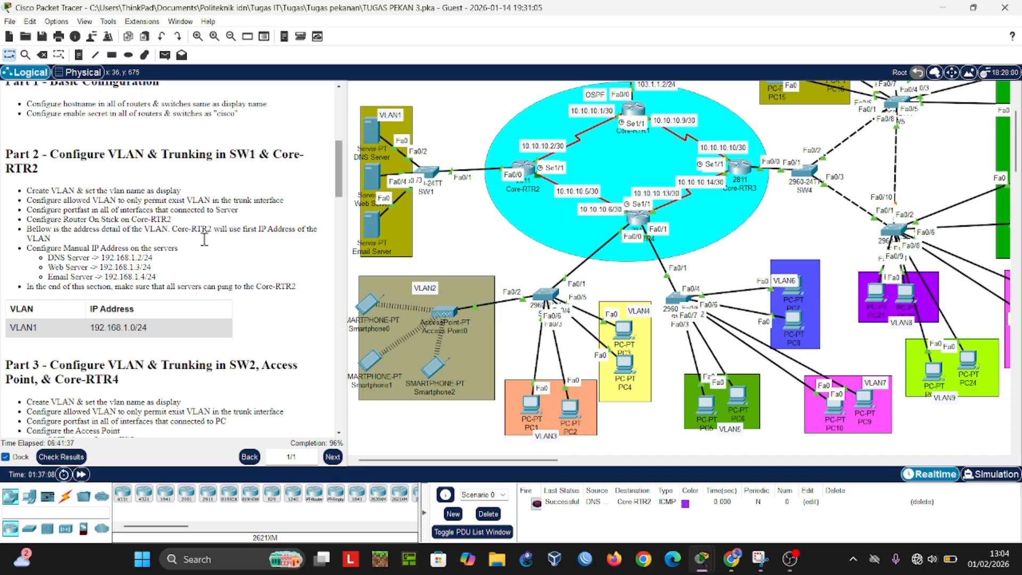
# Step: Read the Part 3 tasks and examine the SSID and authentication settings on Port 1 of Access Point0
pyautogui.scroll(-1, 207, 245)
pyautogui.scroll(-4, 206, 244)
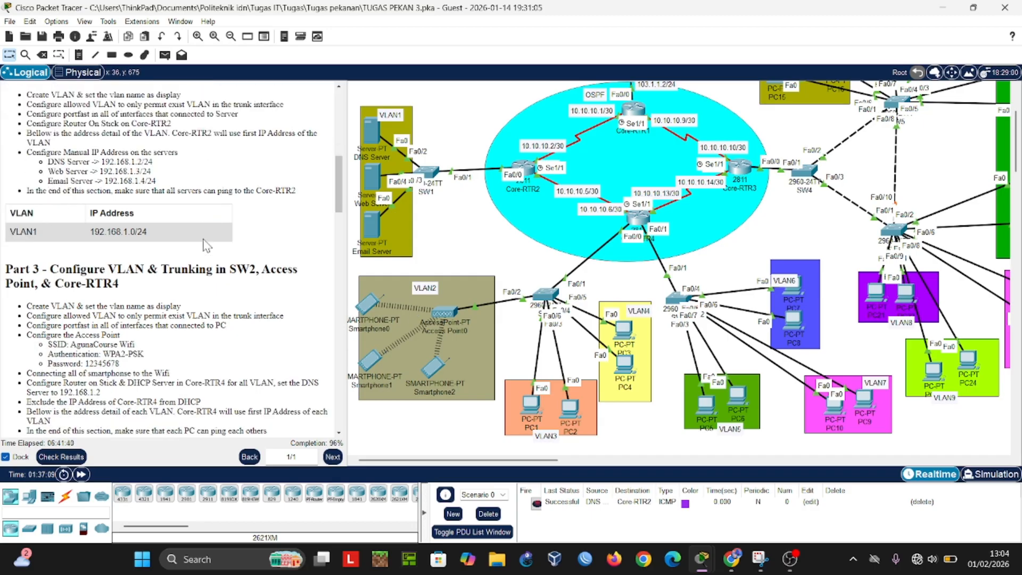
pyautogui.scroll(-1, 205, 242)
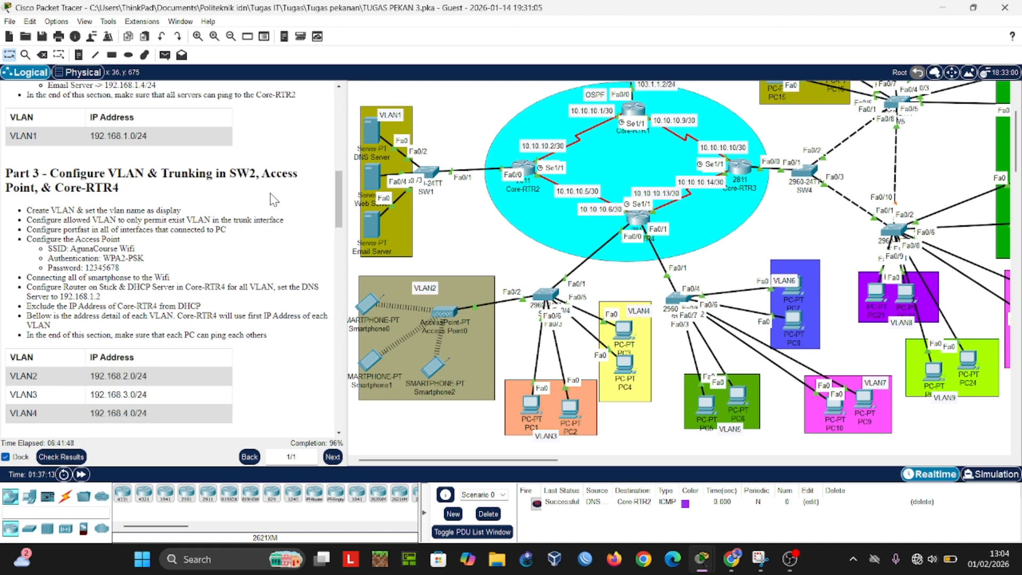
pyautogui.scroll(-2, 584, 219)
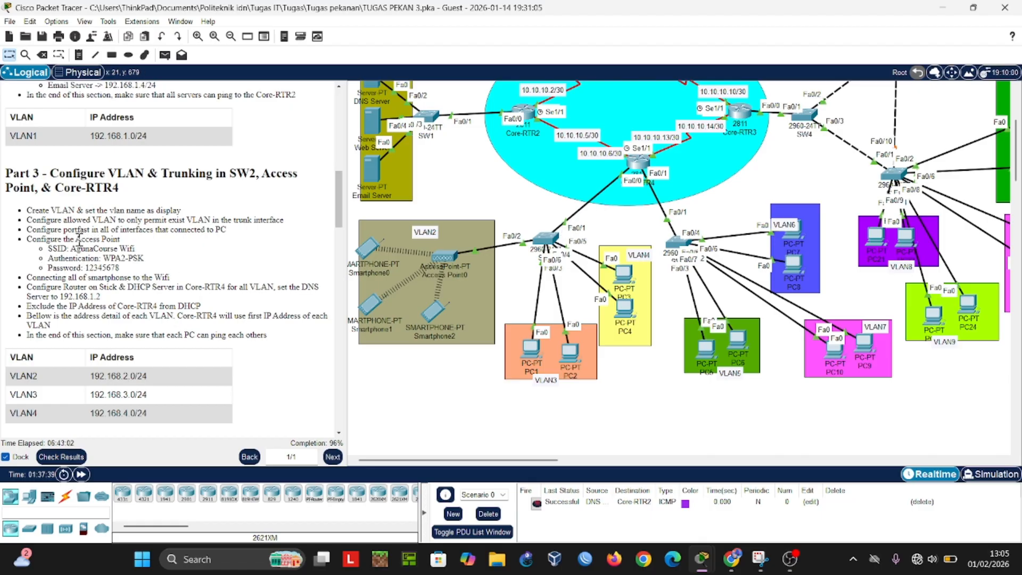
pyautogui.click(446, 256)
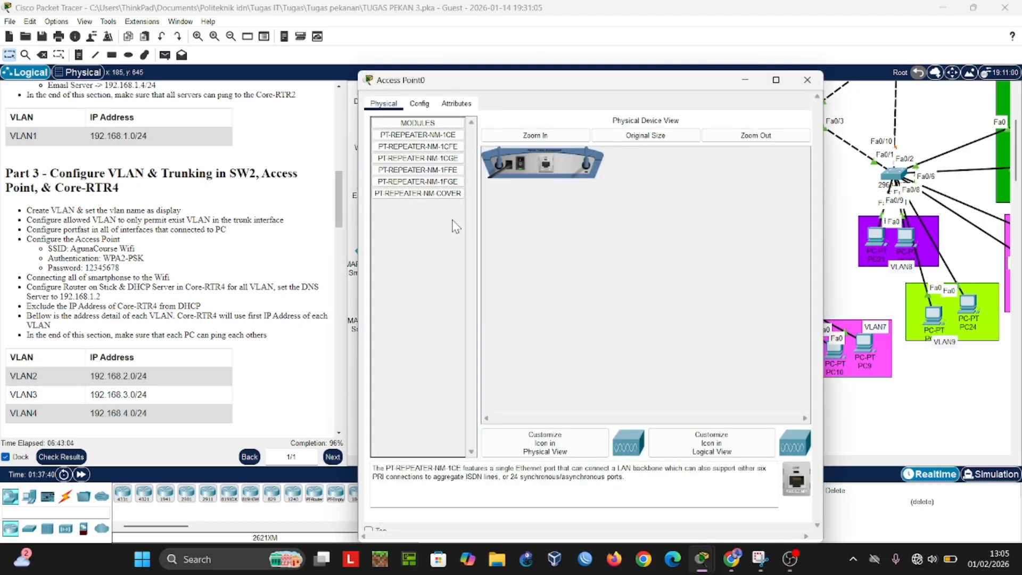
pyautogui.click(428, 105)
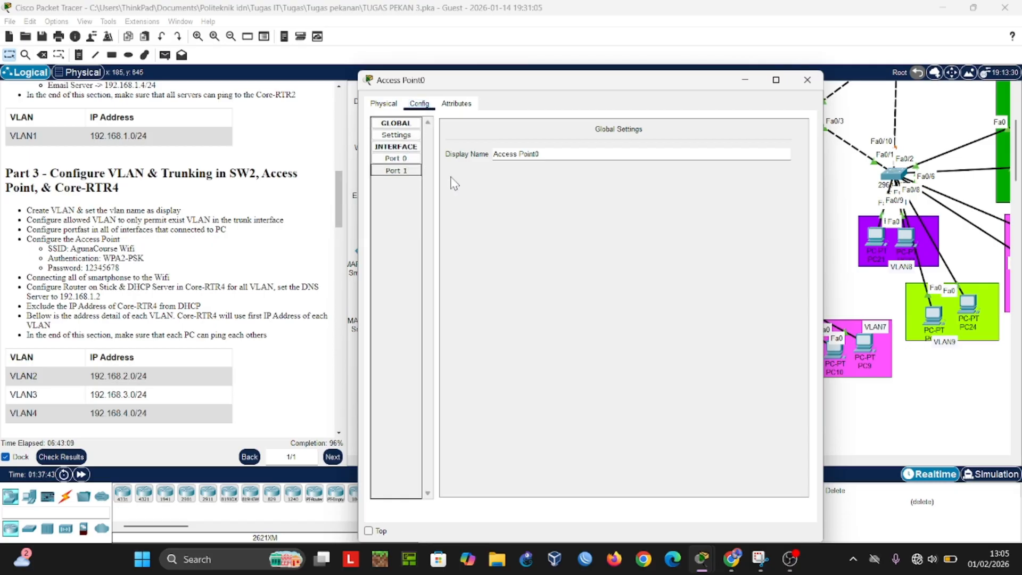
pyautogui.click(400, 170)
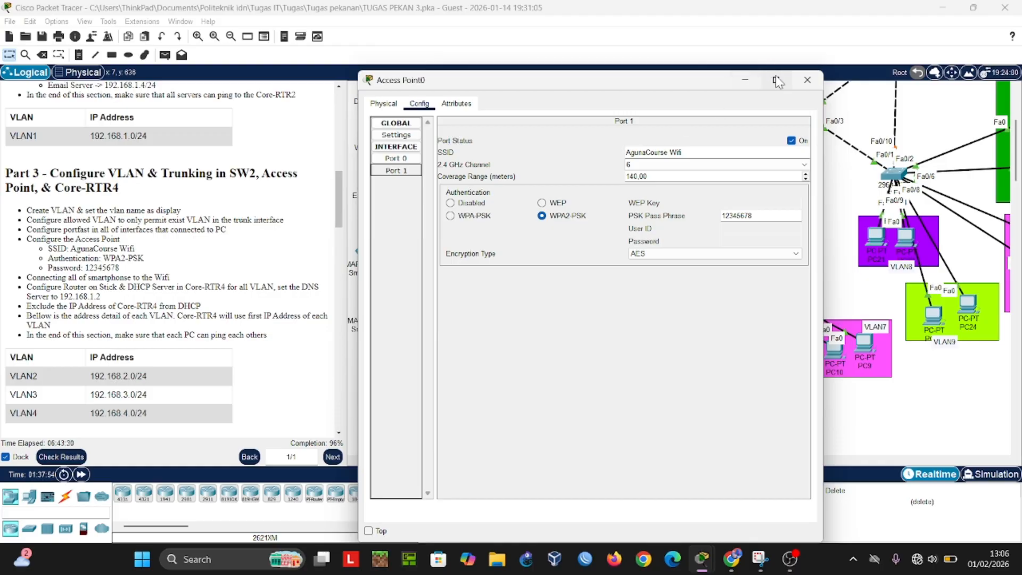
pyautogui.click(807, 80)
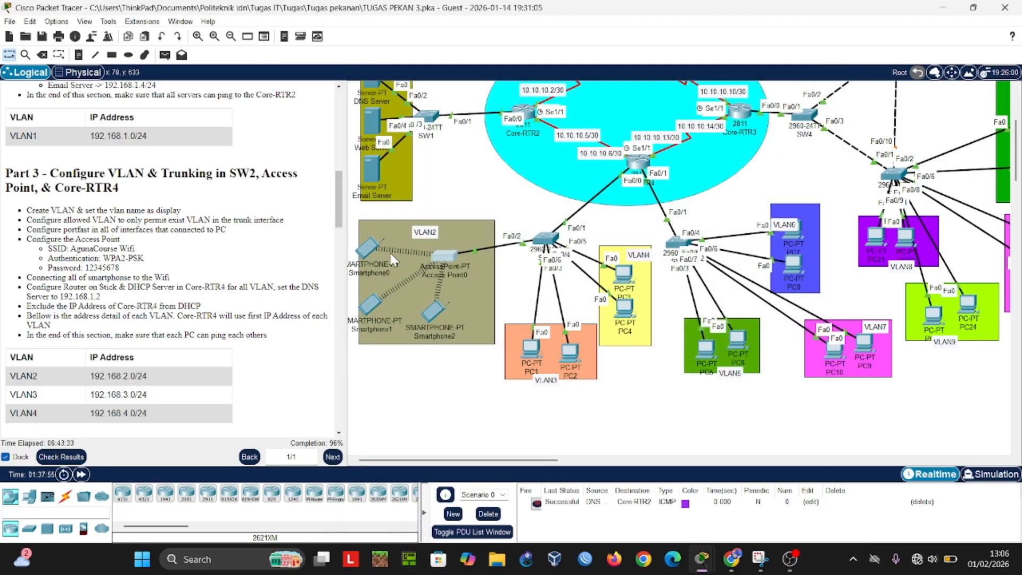
# Step: Examine the wireless SSID, authentication and IP settings of Smartphone0 in VLAN2
pyautogui.scroll(2, 391, 253)
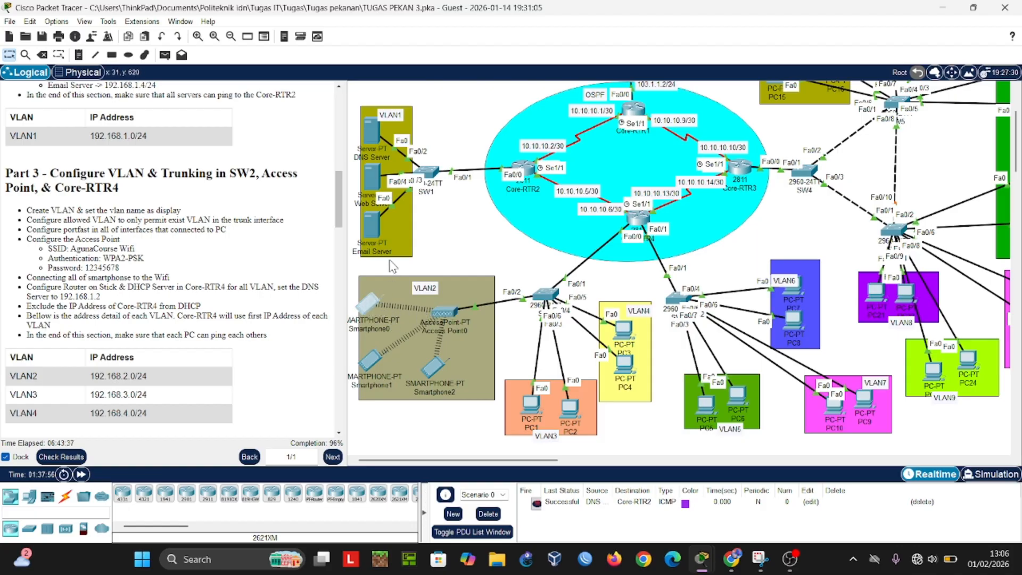
pyautogui.click(370, 303)
pyautogui.click(384, 103)
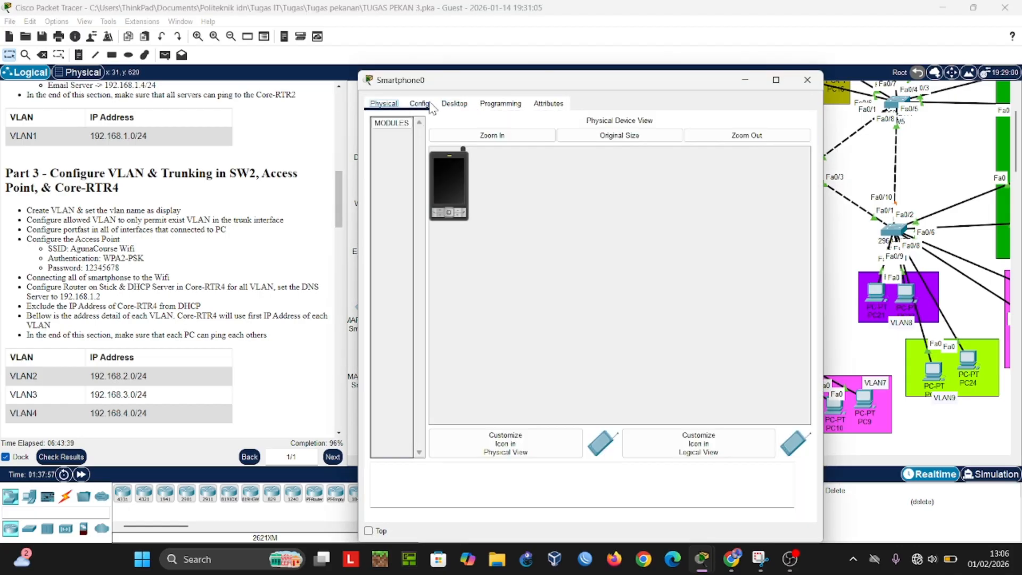
pyautogui.click(431, 106)
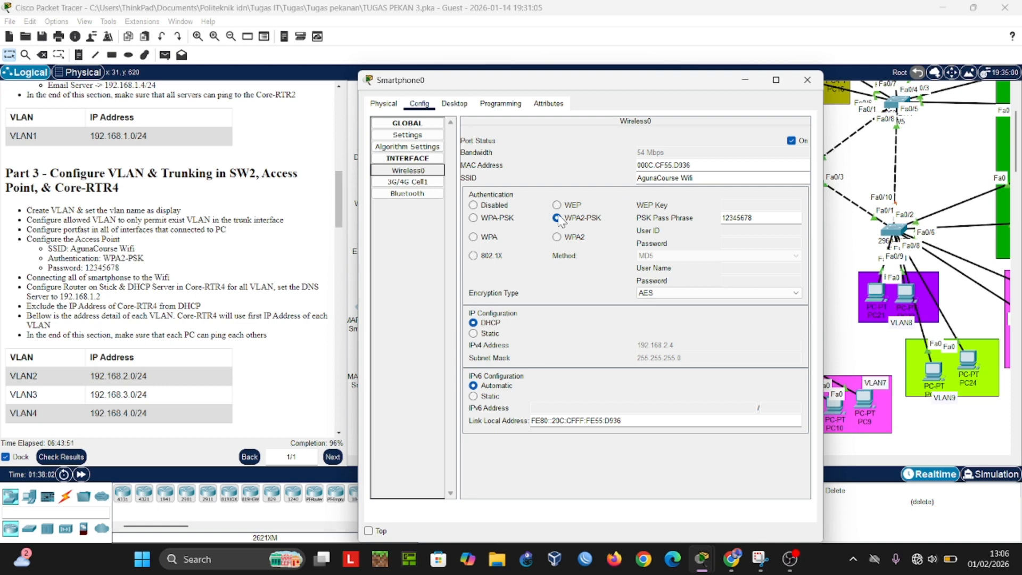
pyautogui.click(743, 81)
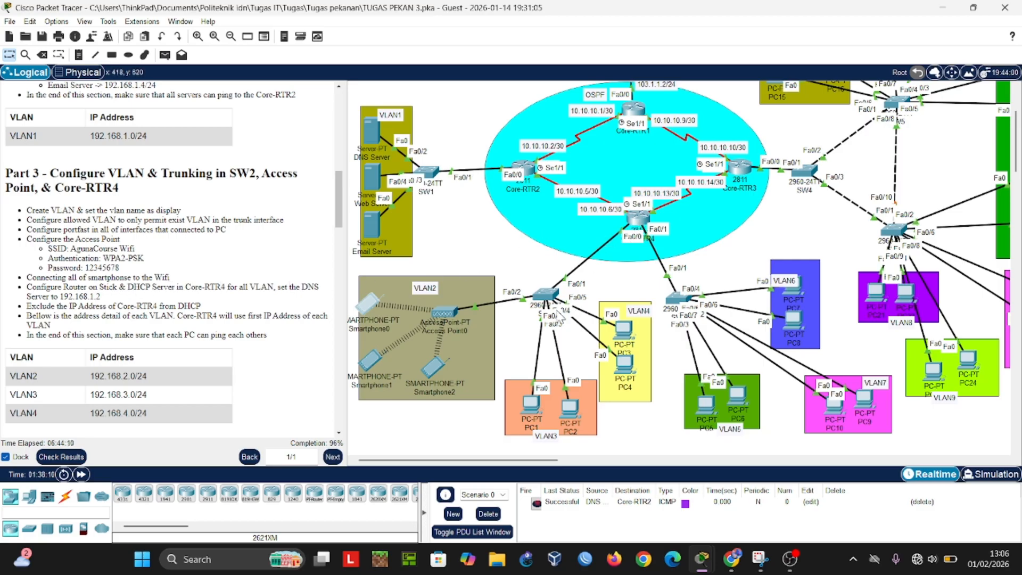
# Step: Check the DHCP-assigned IP configuration of PC2 in VLAN3 and PC4 in VLAN4
pyautogui.click(569, 408)
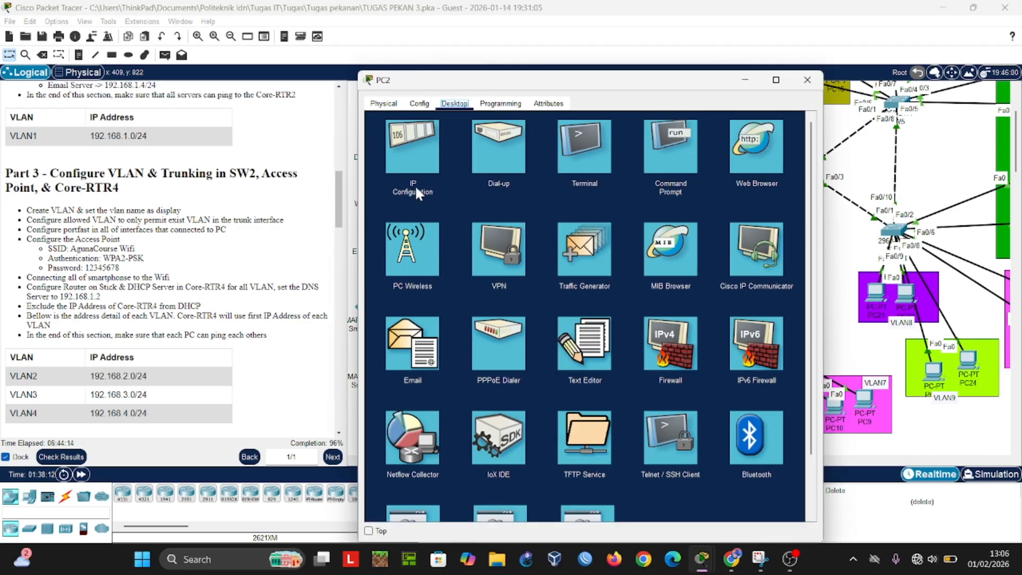
pyautogui.click(426, 155)
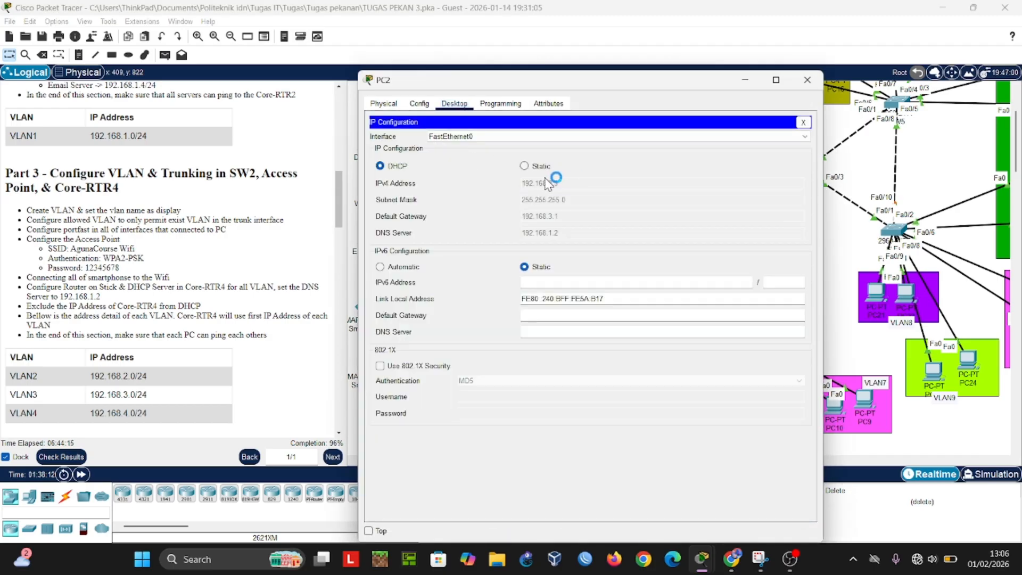
pyautogui.click(745, 80)
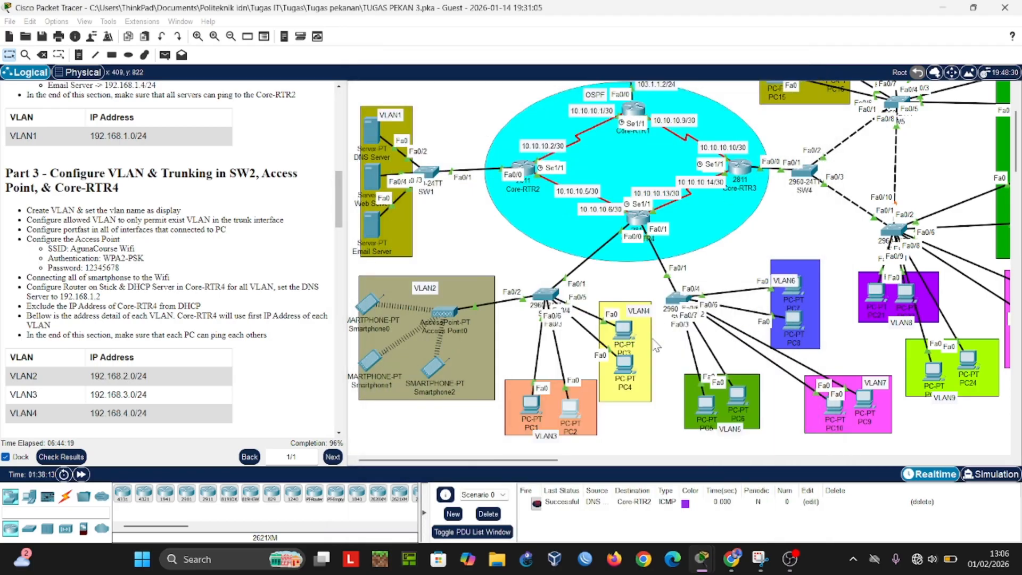
pyautogui.click(630, 365)
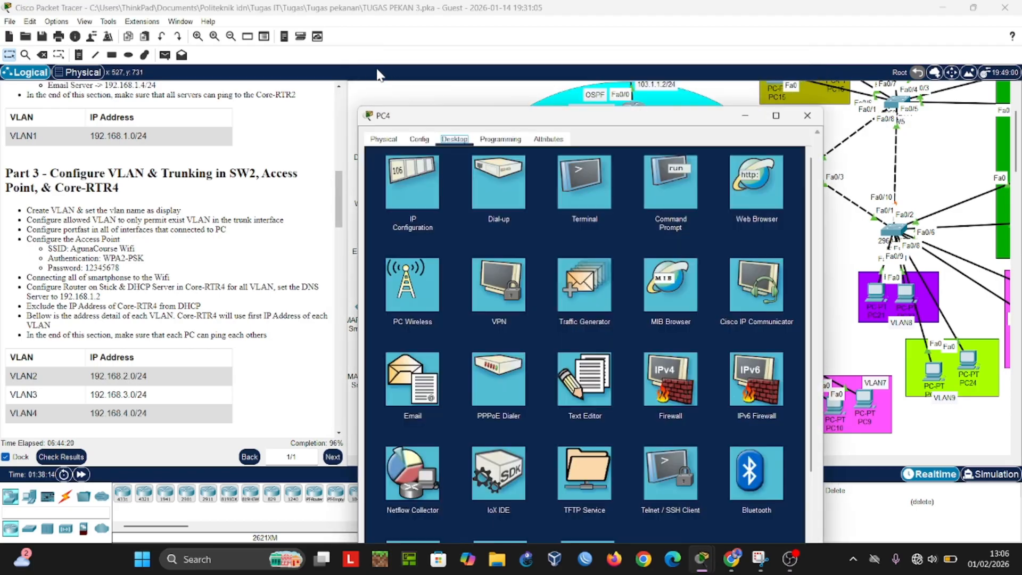
pyautogui.click(424, 193)
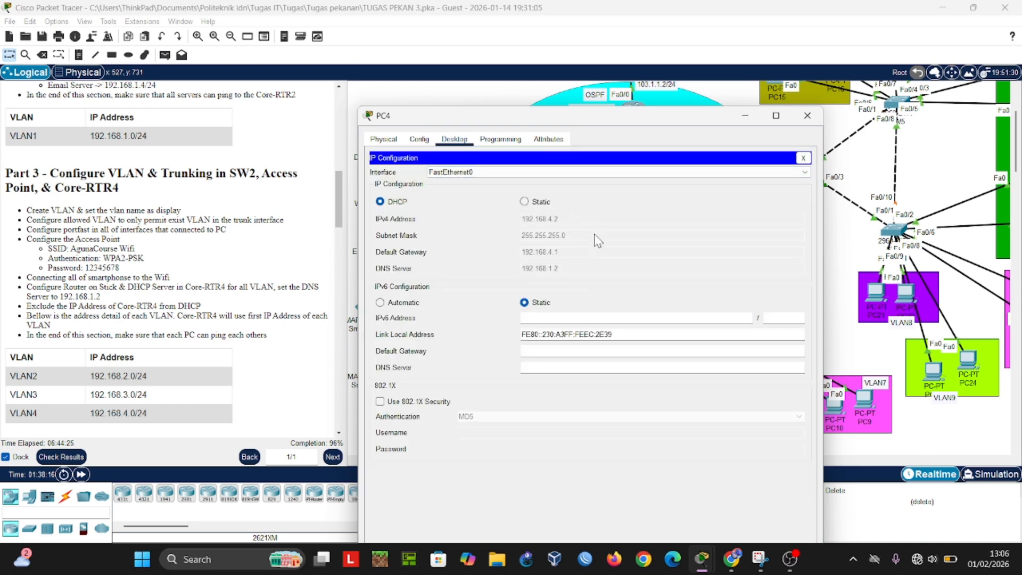
pyautogui.click(748, 117)
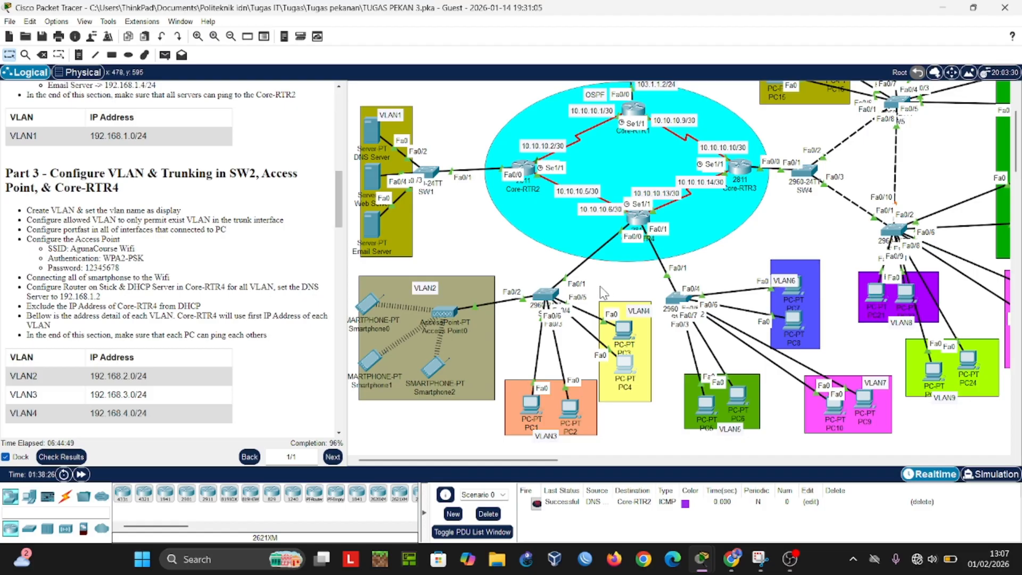
# Step: Test inter-VLAN connectivity by sending a simple PDU from PC3 to PC2, fire it again, and delete the scenario's PDUs
pyautogui.click(165, 55)
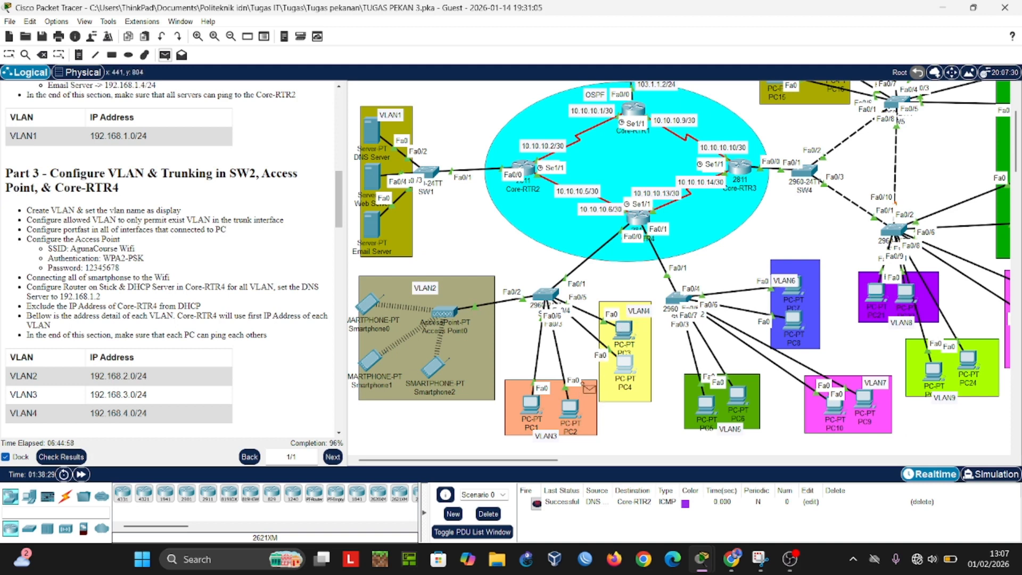
pyautogui.click(627, 332)
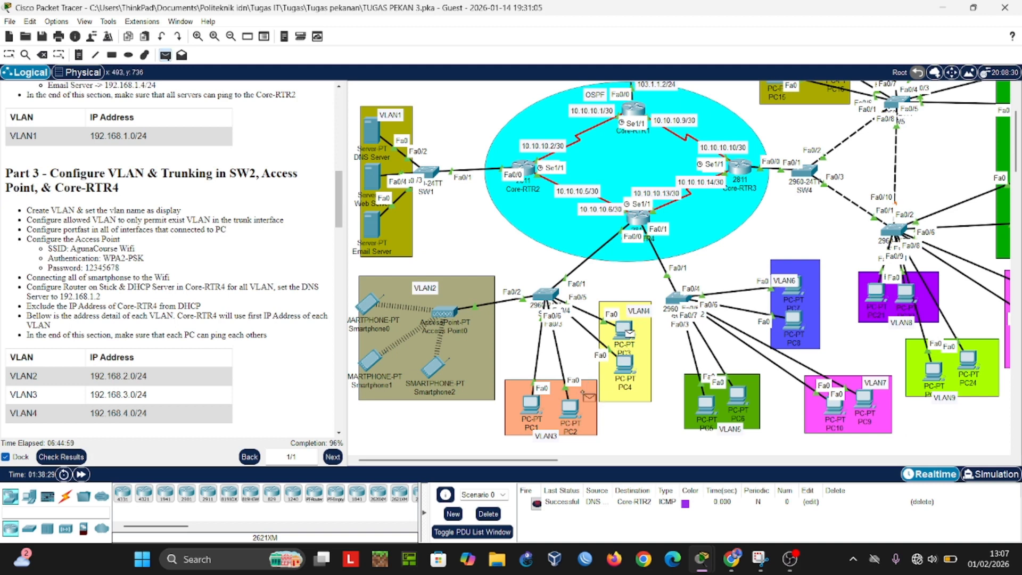
pyautogui.click(569, 409)
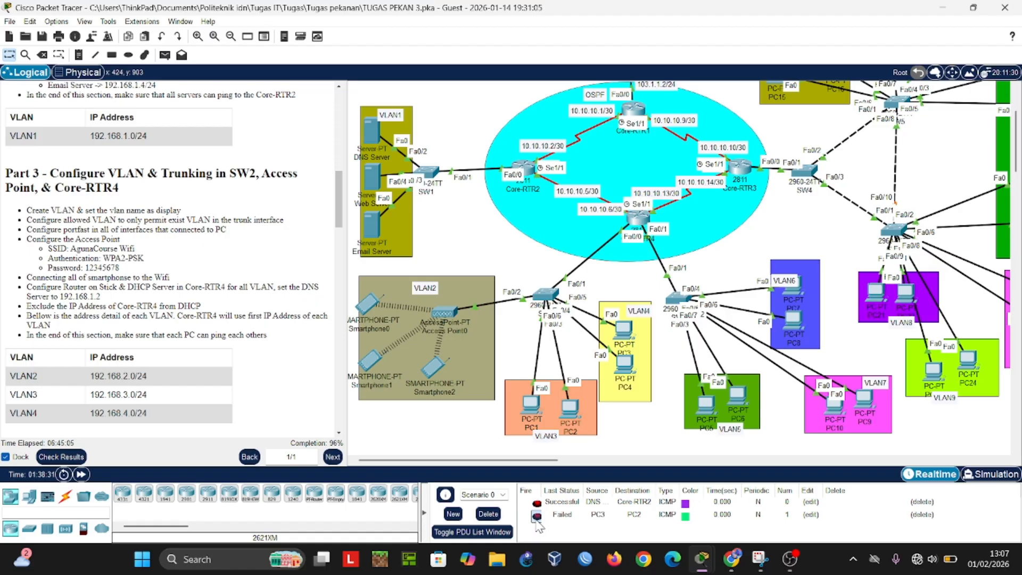
pyautogui.doubleClick(536, 516)
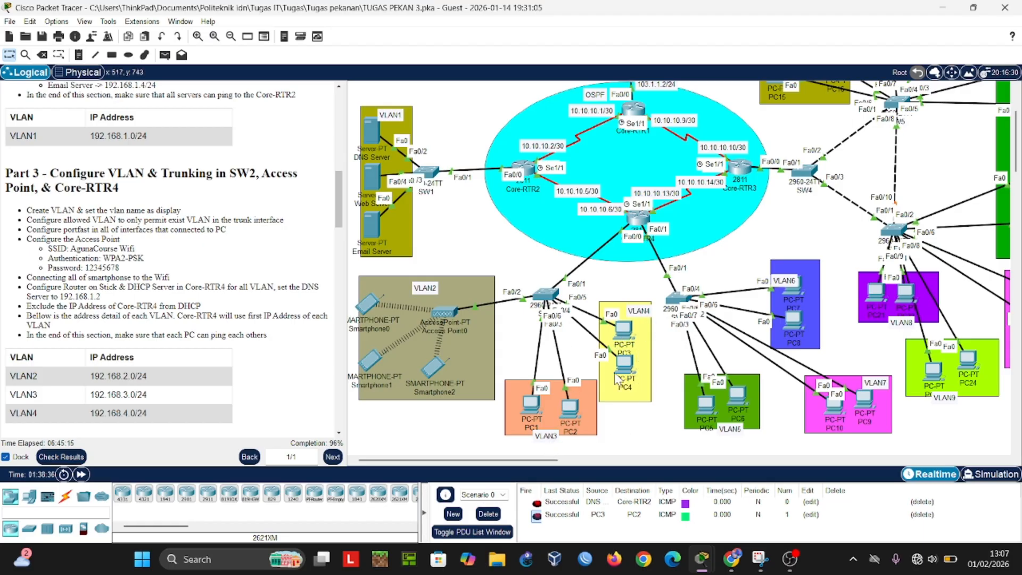
pyautogui.click(487, 514)
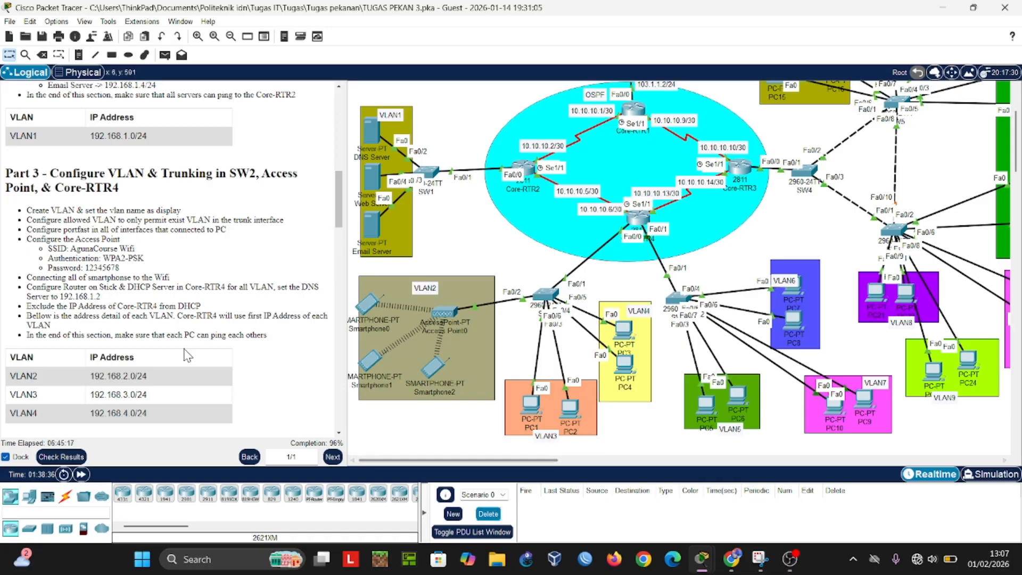
# Step: Read the Part 4 tasks for SW3, test connectivity with a simple PDU from PC8 to PC6, and delete the scenario's PDU
pyautogui.scroll(-3, 148, 332)
pyautogui.scroll(-1, 146, 328)
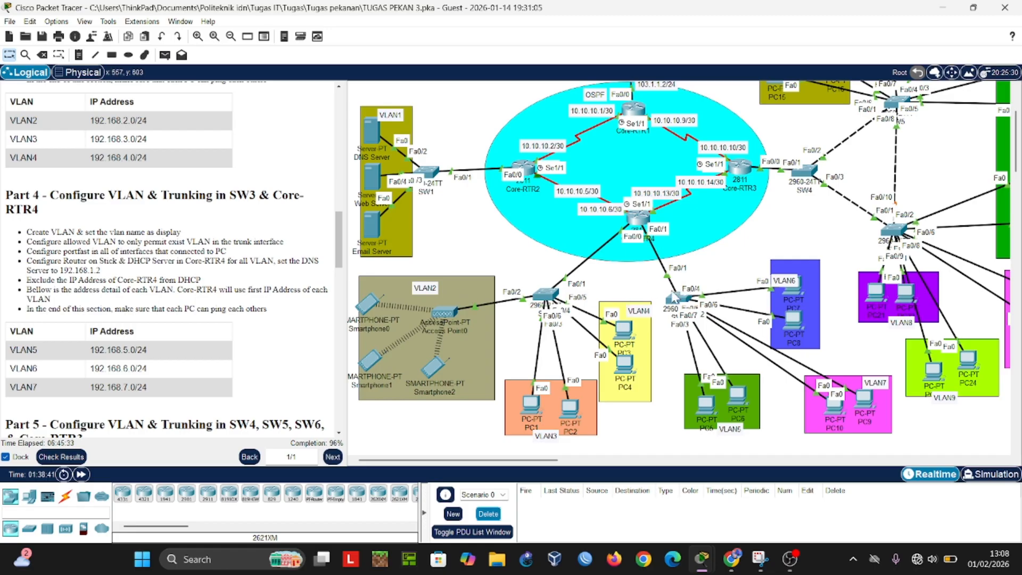
pyautogui.moveTo(673, 296)
pyautogui.click(165, 56)
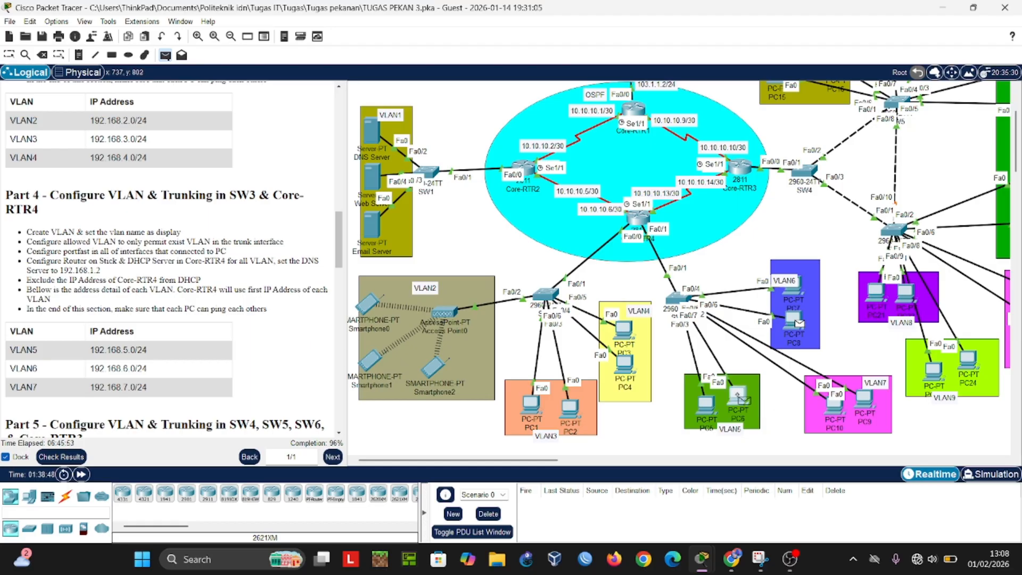
pyautogui.click(737, 396)
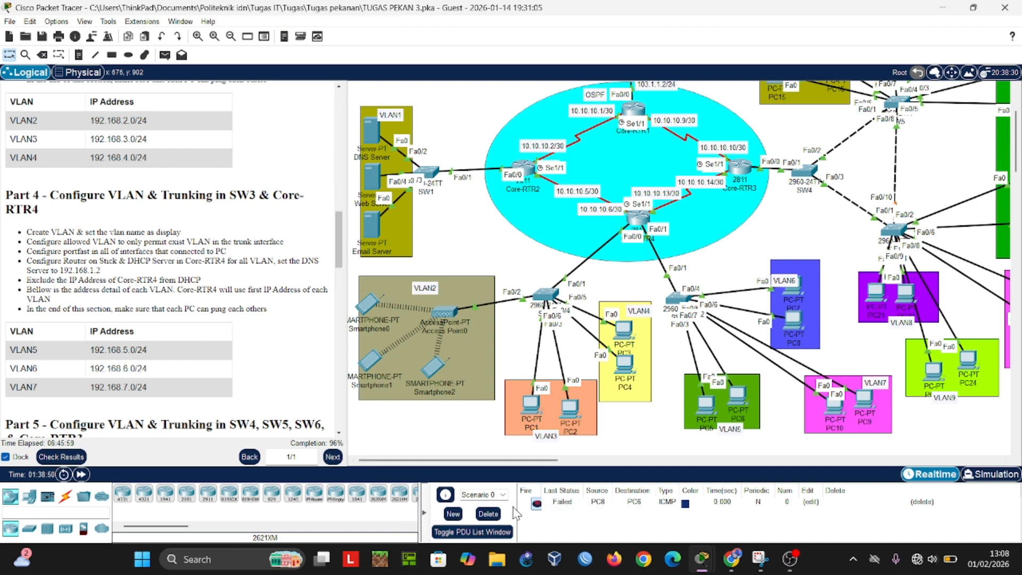
pyautogui.click(488, 514)
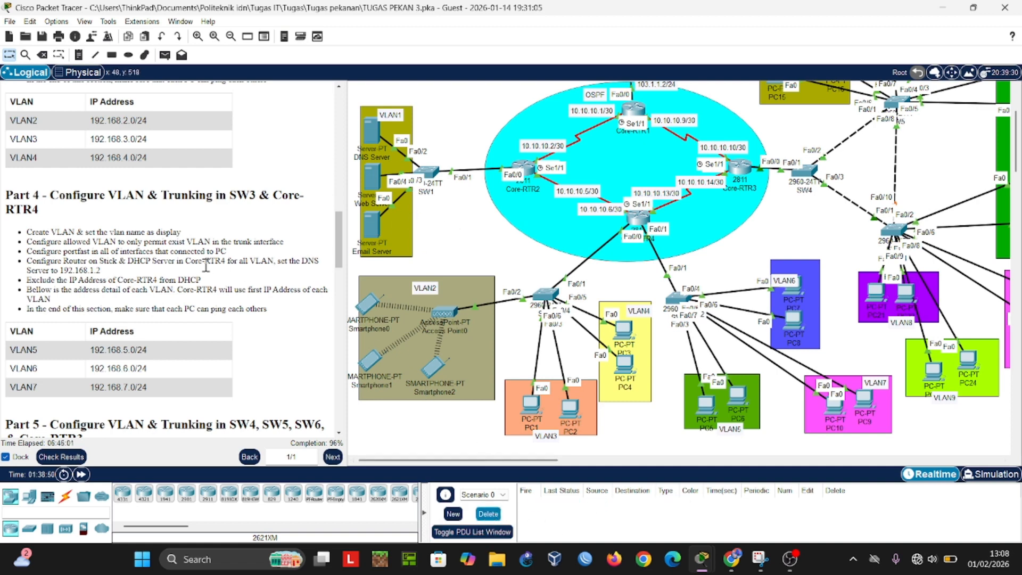
# Step: Review the Part 3 to Part 5 tasks and examine the topology around SW4, SW5, SW6 and Core-RTR3
pyautogui.scroll(-3, 631, 257)
pyautogui.scroll(3, 695, 299)
pyautogui.scroll(2, 193, 281)
pyautogui.scroll(4, 193, 281)
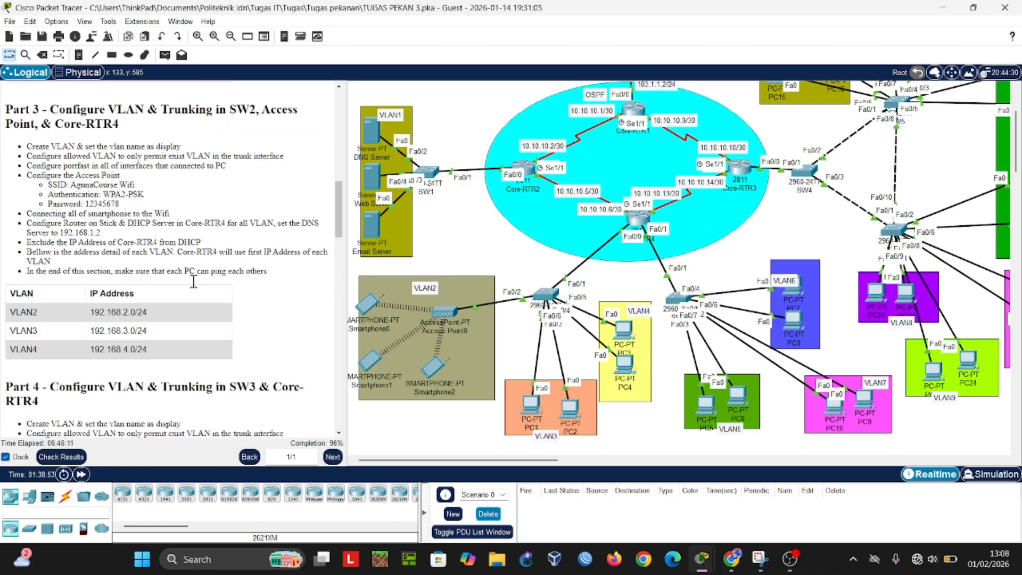
pyautogui.scroll(-8, 193, 281)
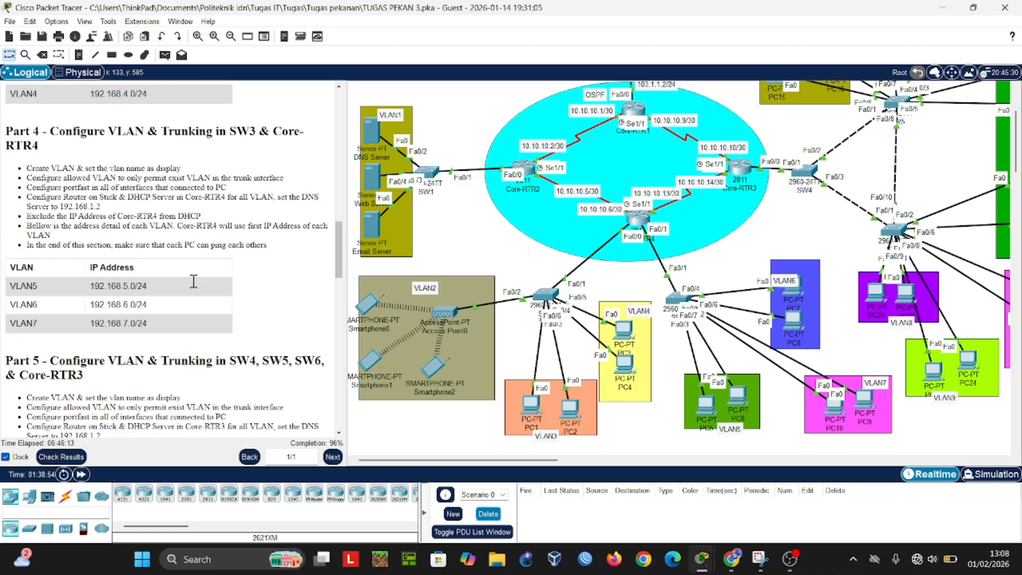
pyautogui.scroll(-5, 193, 281)
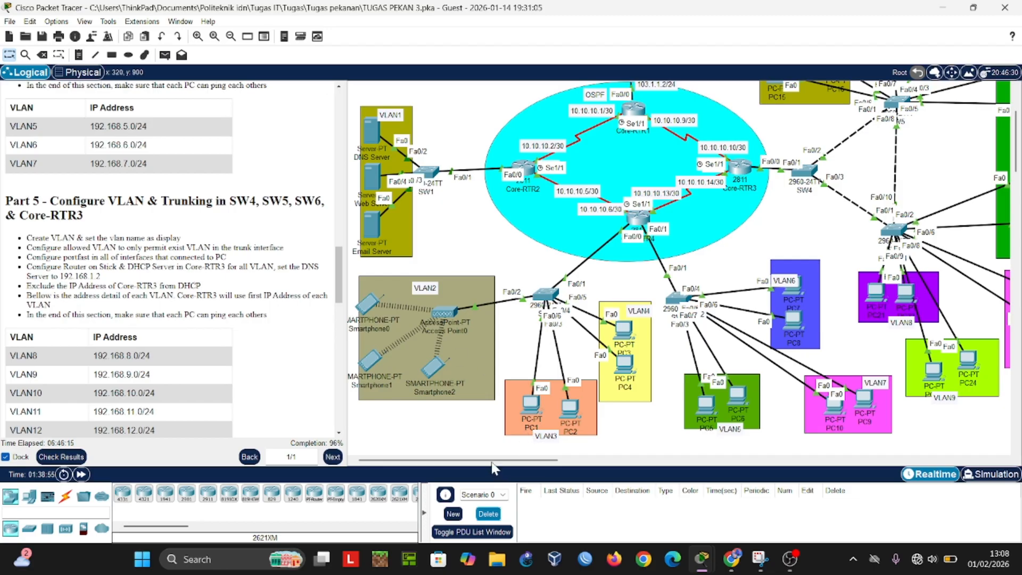
pyautogui.moveTo(492, 461); pyautogui.dragTo(539, 463)
pyautogui.scroll(1, 691, 296)
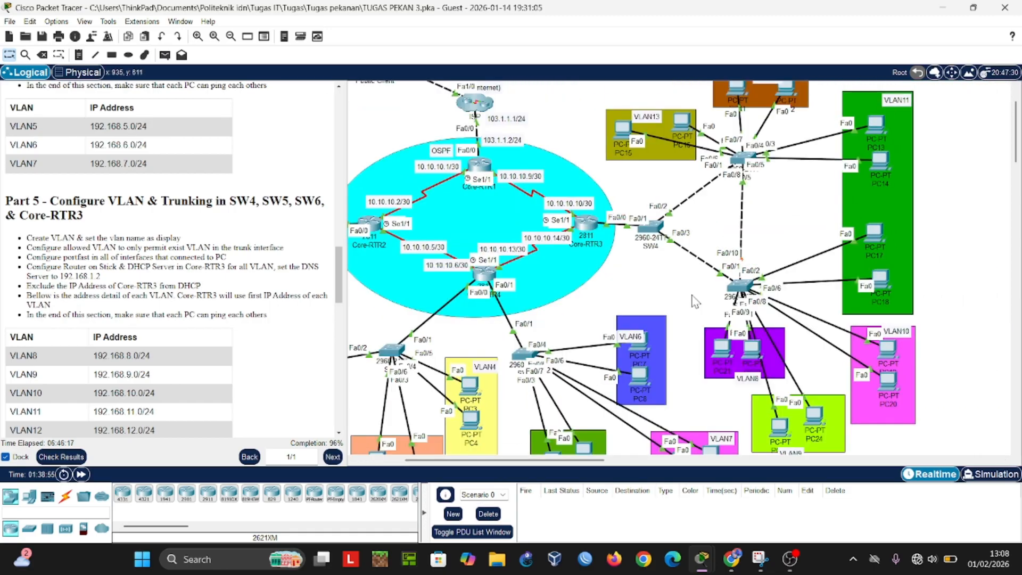
pyautogui.scroll(1, 695, 301)
pyautogui.moveTo(490, 463); pyautogui.dragTo(515, 465)
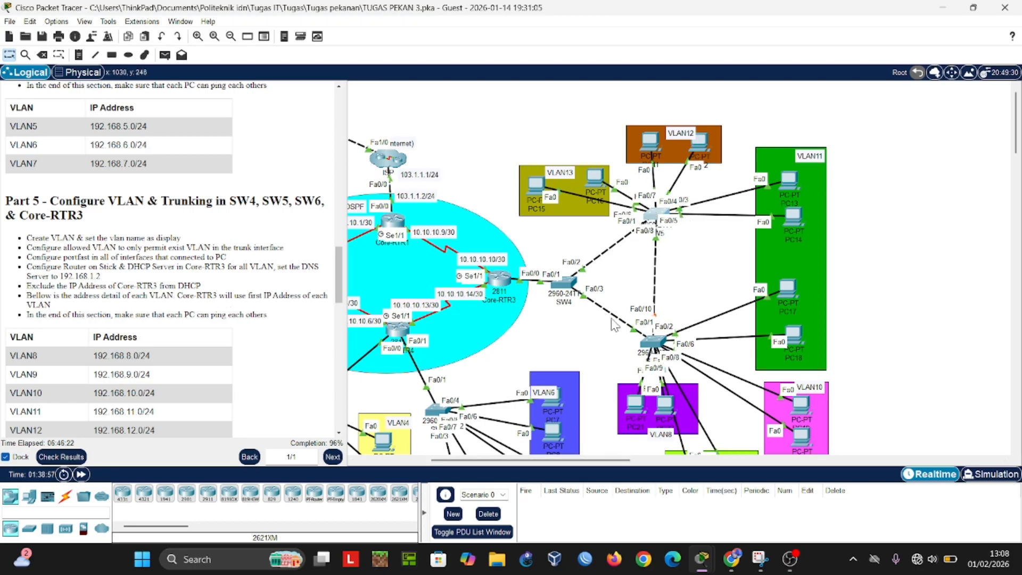
# Step: Examine the command-line configuration history of SW5 and SW4, and close both device windows
pyautogui.click(803, 79)
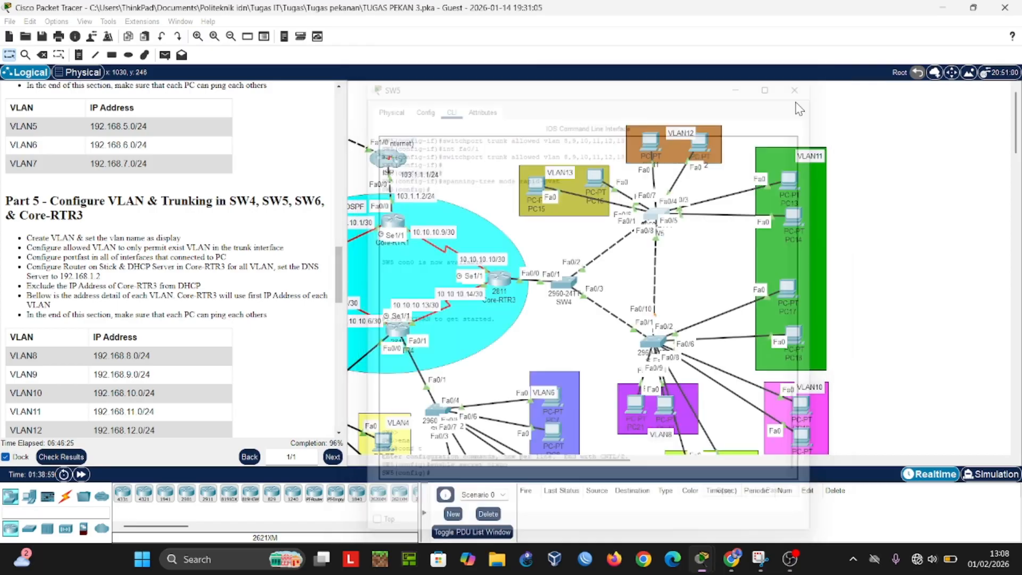
pyautogui.click(565, 282)
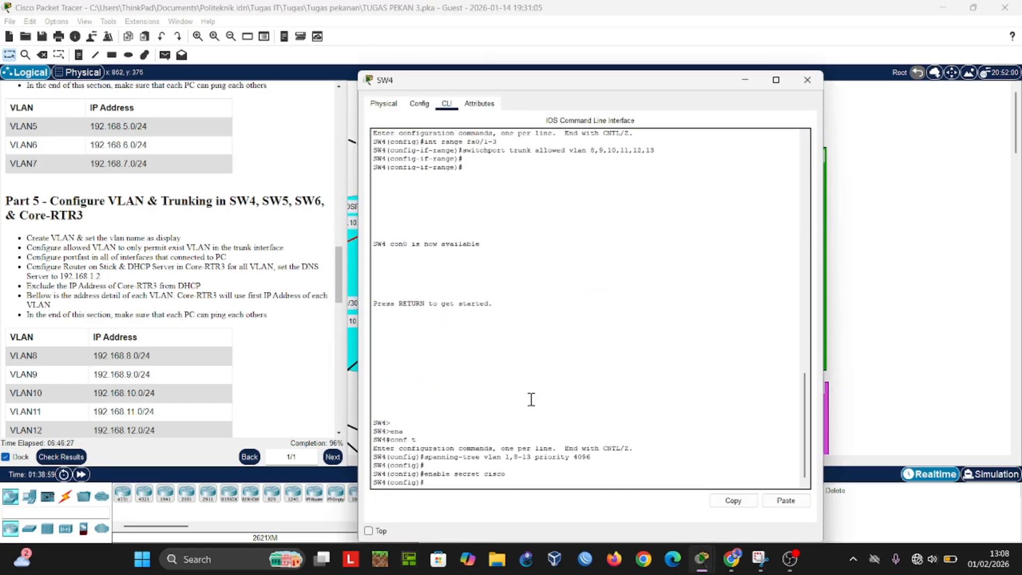
pyautogui.press('Return')
pyautogui.press('Return')
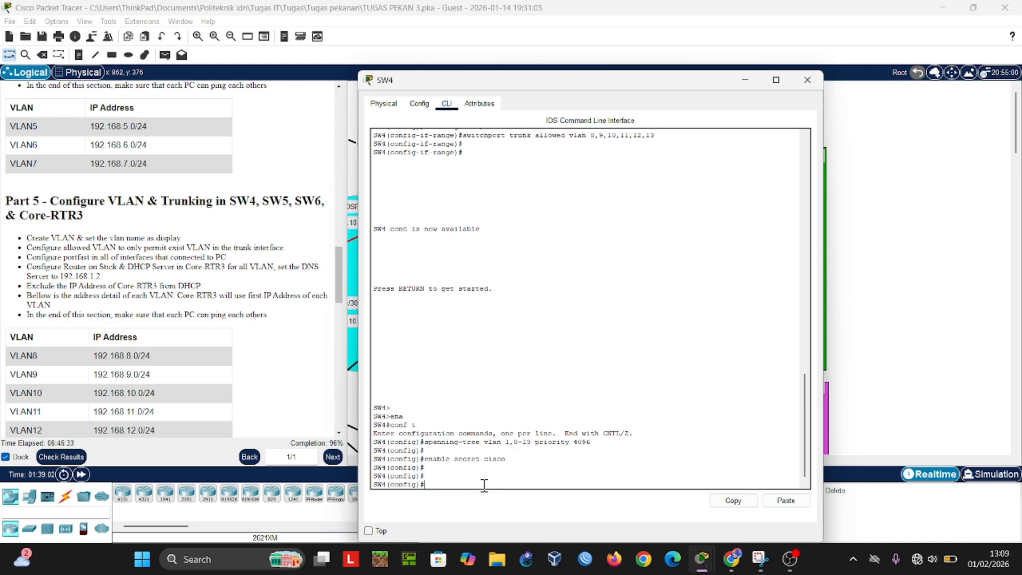
pyautogui.click(807, 79)
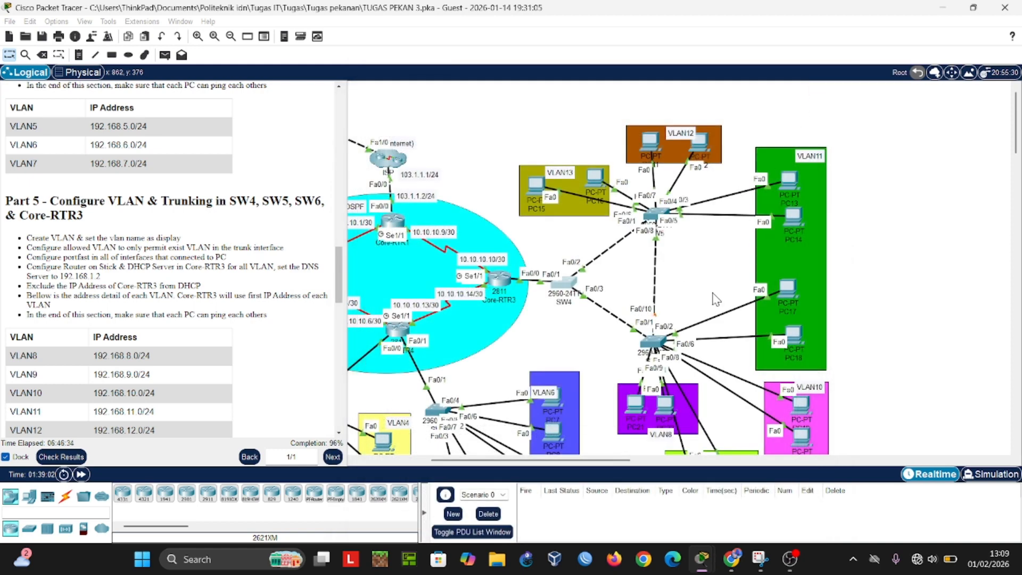
# Step: List the VLANs and their port assignments on SW6 with "do sh vlan" and compare them with the topology
pyautogui.click(653, 341)
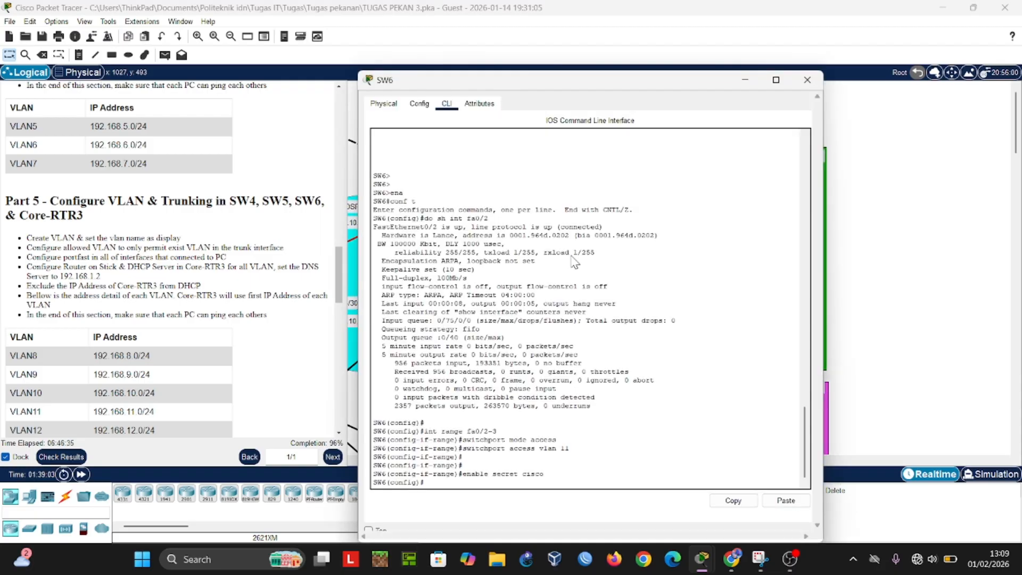
pyautogui.moveTo(461, 77); pyautogui.dragTo(771, 98)
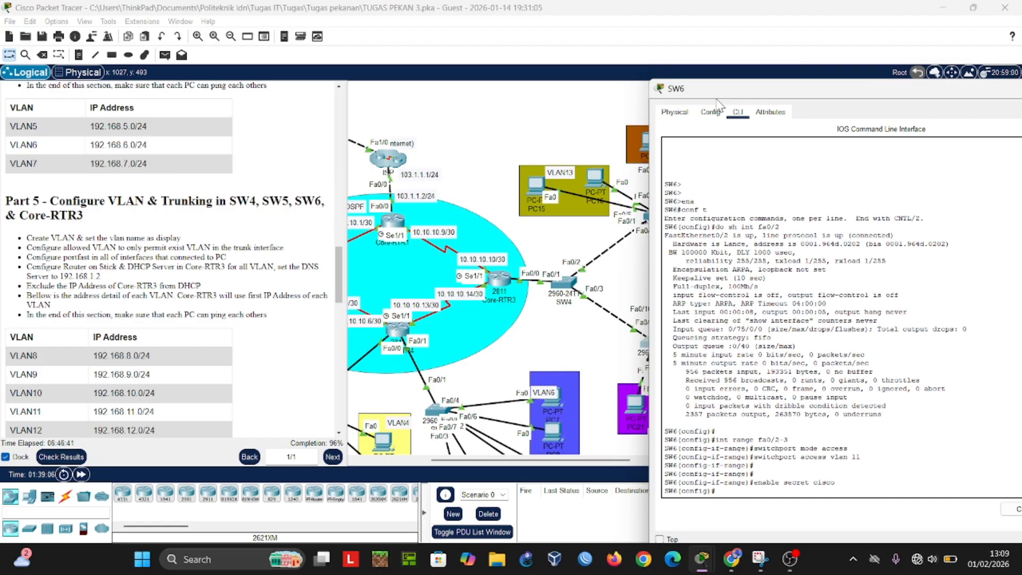
pyautogui.press('Return')
pyautogui.press('Return')
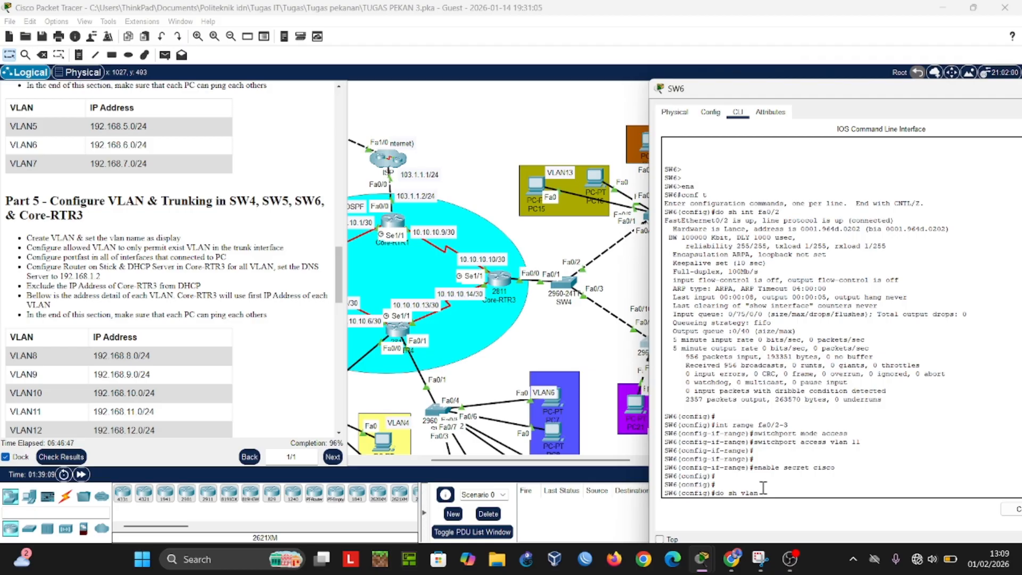
pyautogui.write('do sh vlan')
pyautogui.press('Return')
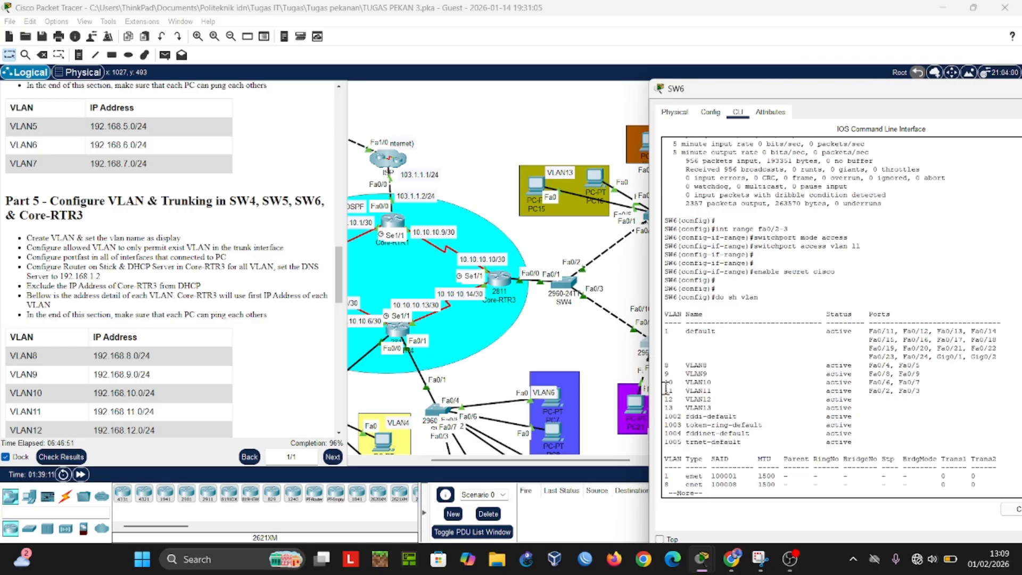
pyautogui.moveTo(747, 94); pyautogui.dragTo(204, 83)
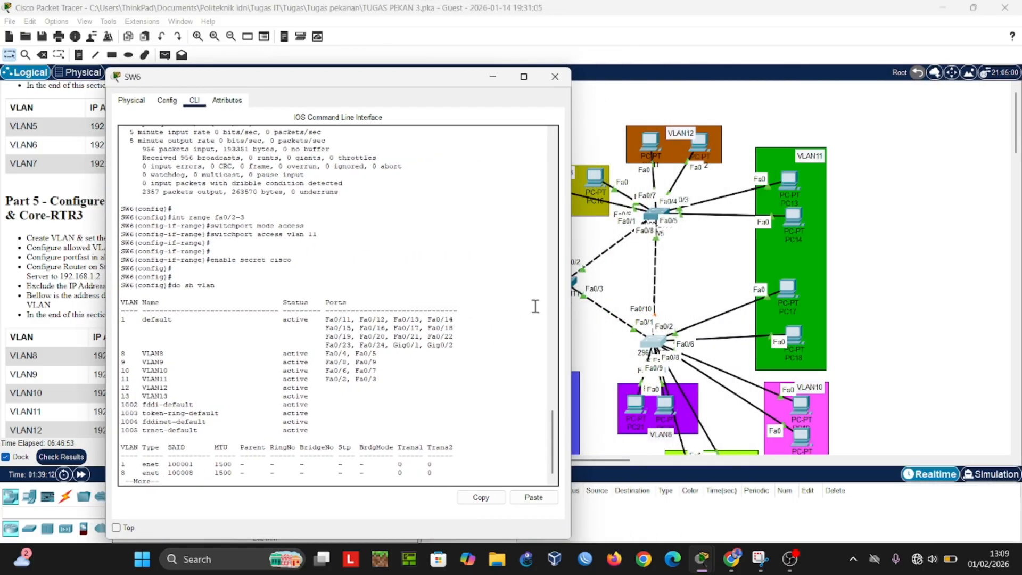
pyautogui.click(492, 76)
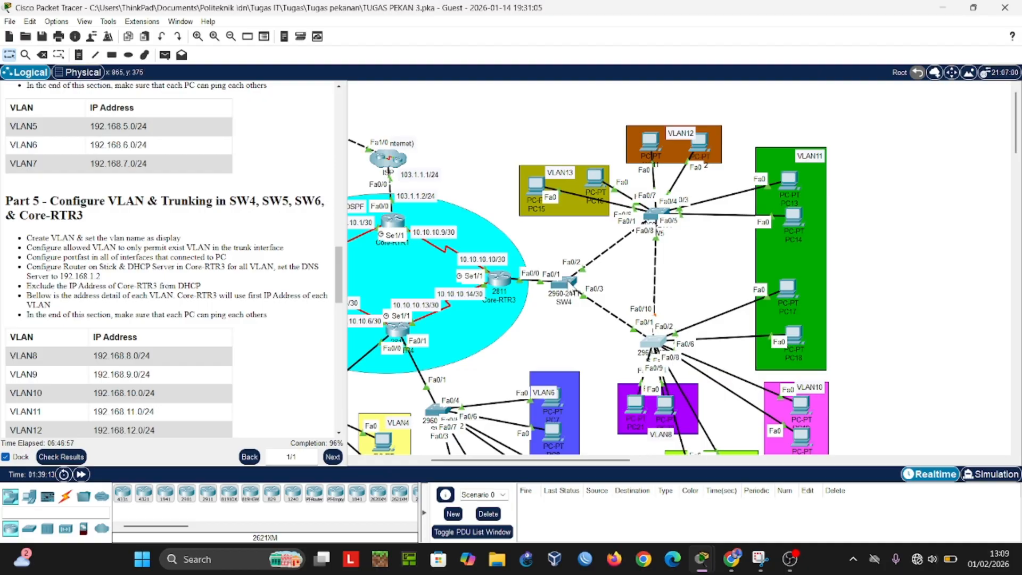
# Step: Review the allowed-VLAN trunk and spanning-tree priority commands in SW4's command-line history
pyautogui.click(563, 282)
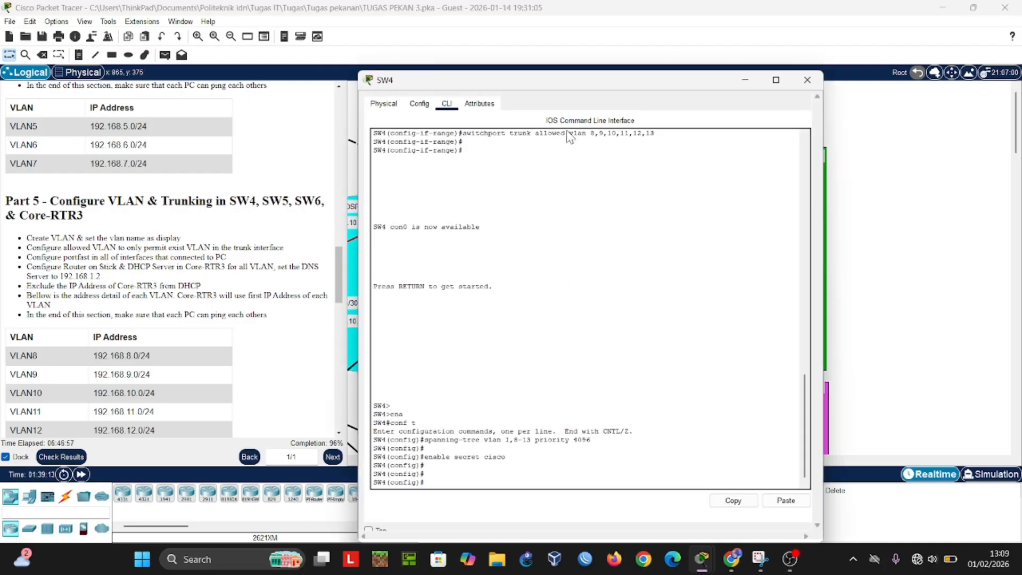
pyautogui.moveTo(592, 93); pyautogui.dragTo(688, 104)
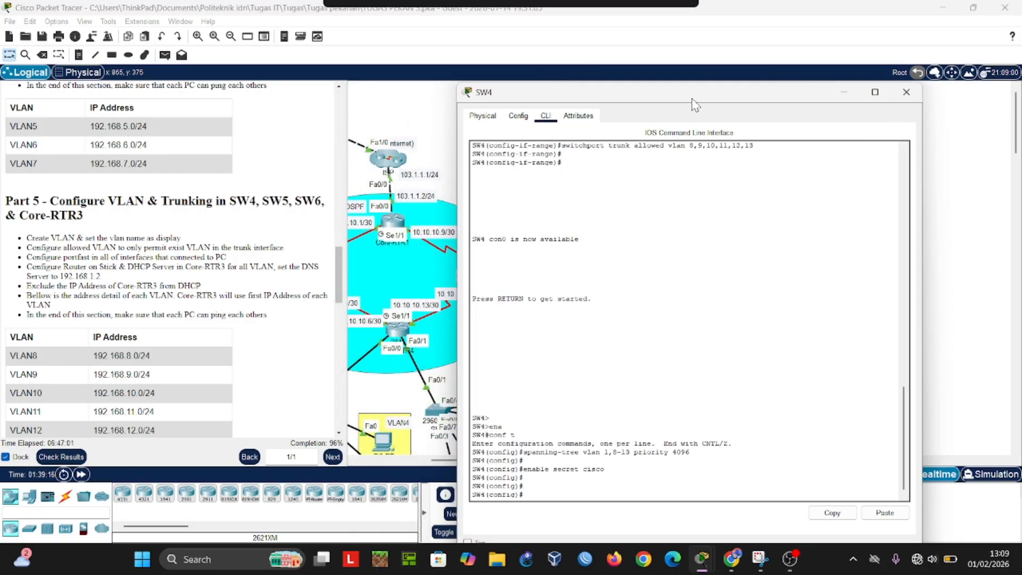
pyautogui.click(841, 91)
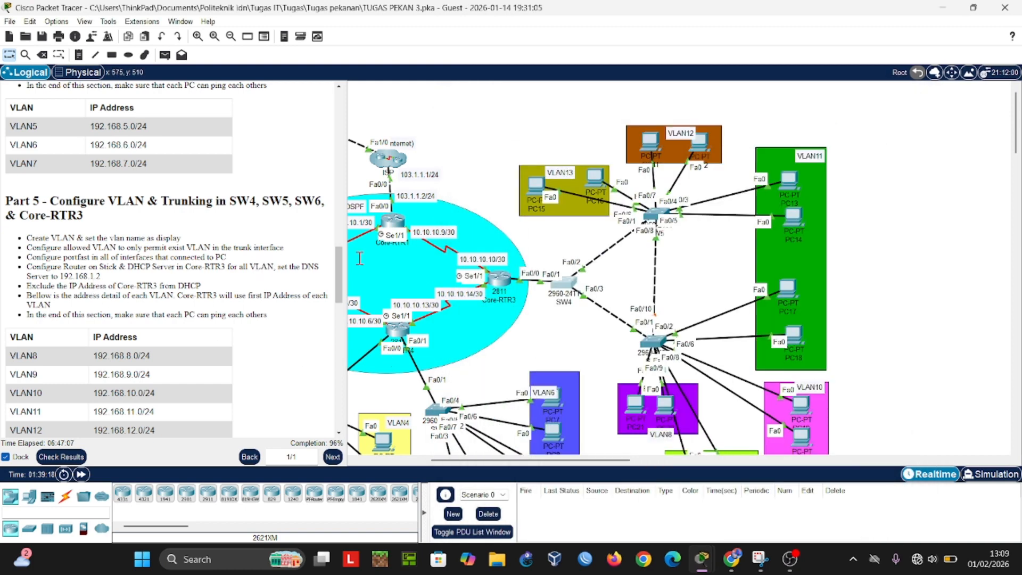
# Step: Check the DHCP-assigned IP configuration of PC14 in VLAN11
pyautogui.click(793, 218)
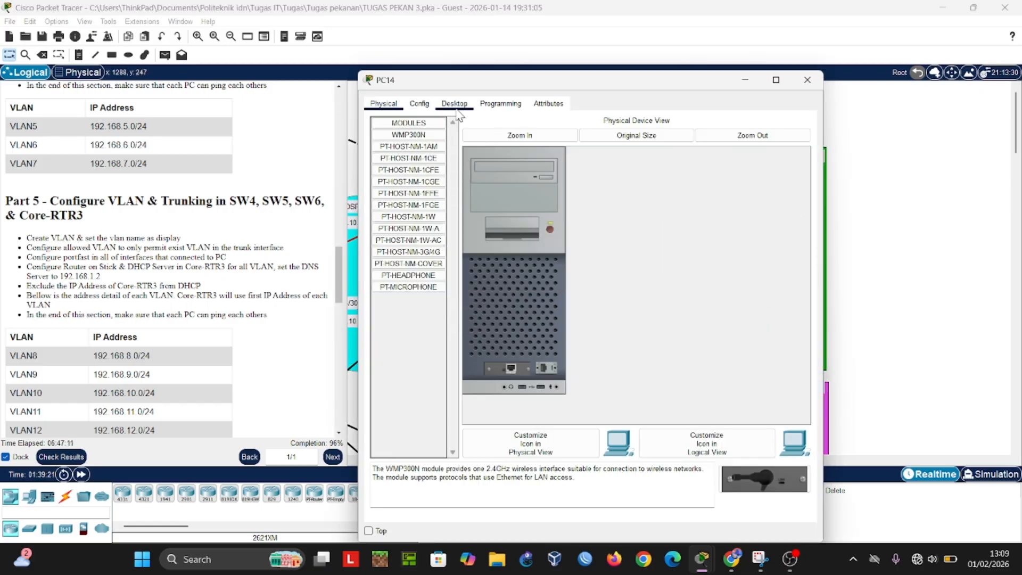
pyautogui.click(446, 105)
pyautogui.click(418, 136)
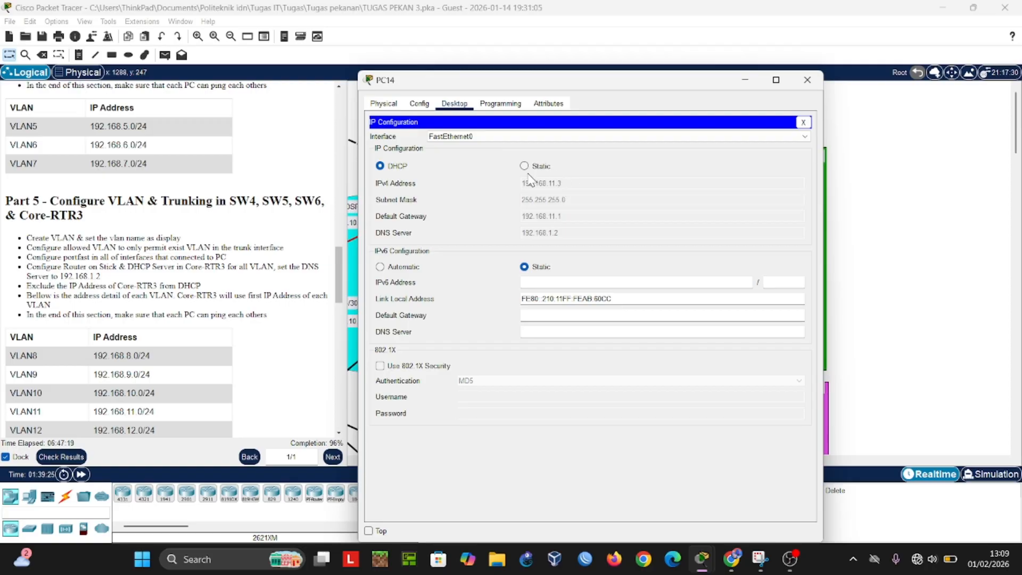
# Step: Test connectivity with a simple PDU from PC14 in VLAN11 to PC22 in VLAN8, fire it again, and delete the test scenario
pyautogui.click(747, 80)
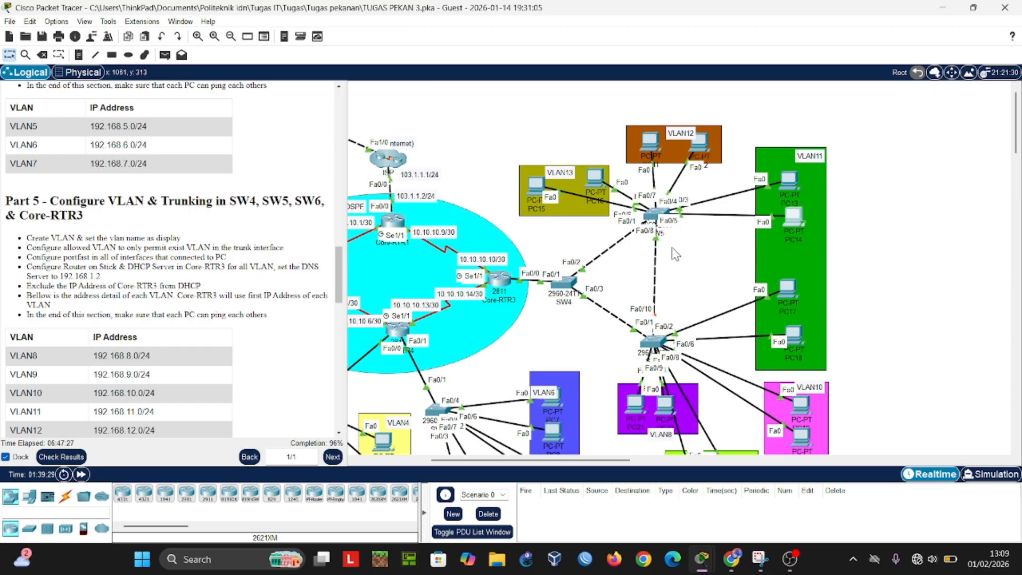
pyautogui.click(163, 56)
pyautogui.click(792, 219)
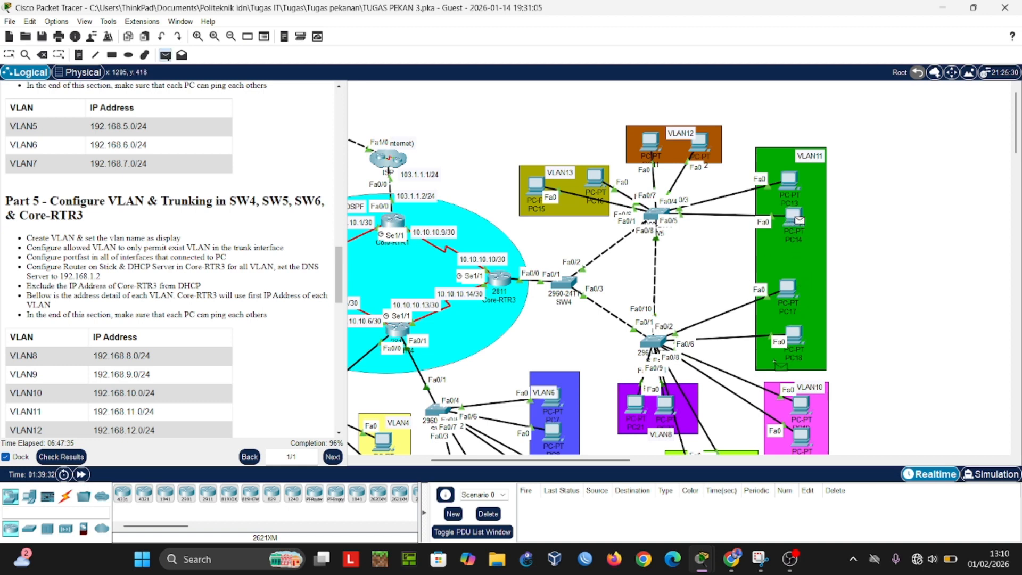
pyautogui.click(666, 409)
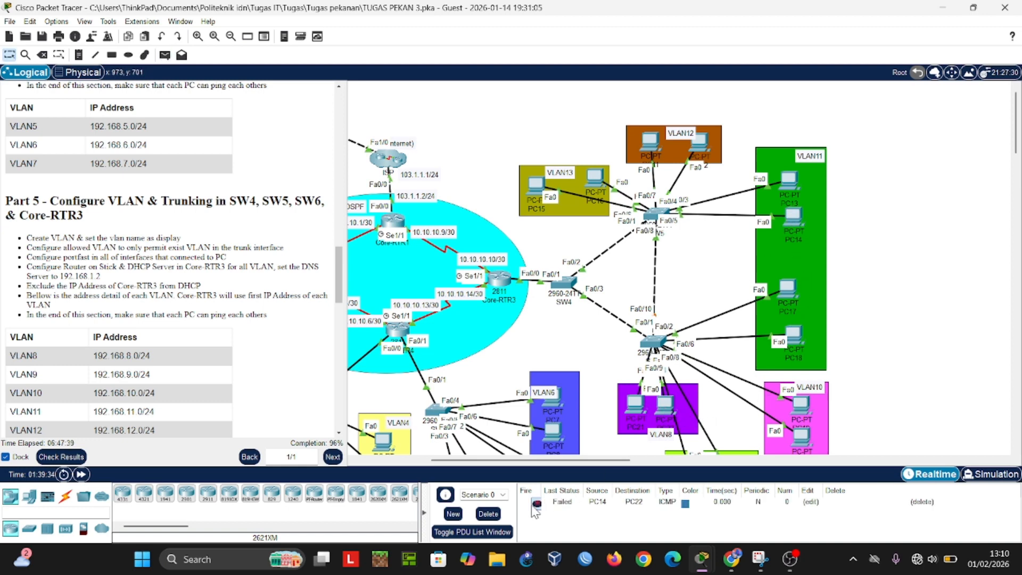
pyautogui.click(536, 504)
pyautogui.click(488, 513)
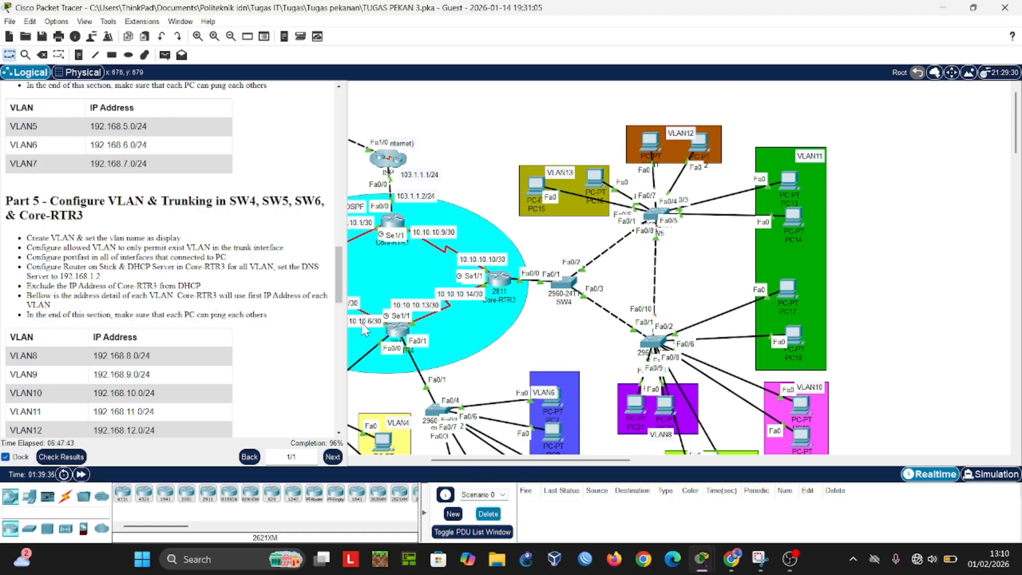
# Step: Read the Part 6 Rapid PVST task and examine SW4's command-line history for the matching trunk and spanning-tree commands
pyautogui.scroll(-2, 225, 247)
pyautogui.scroll(-2, 225, 248)
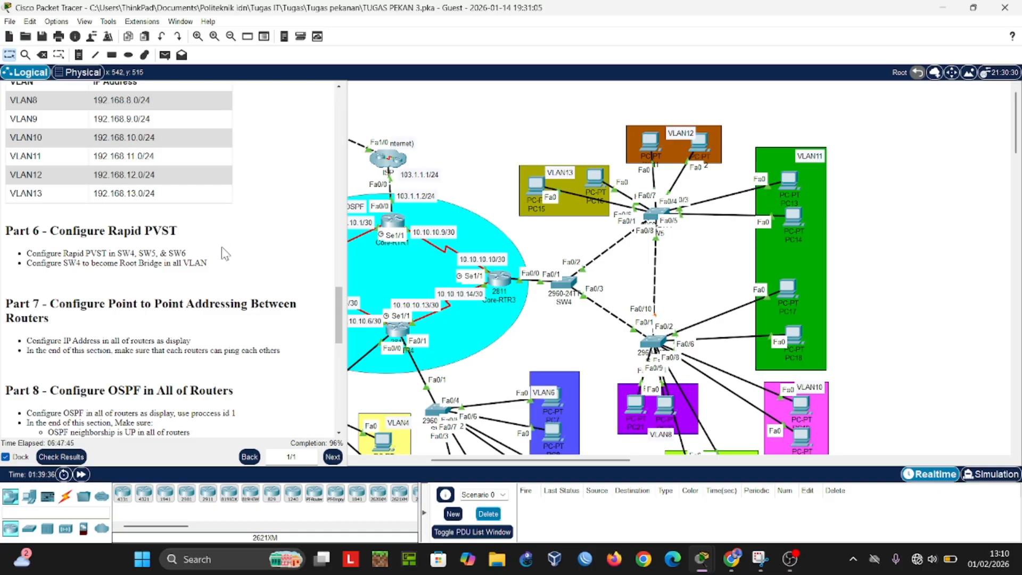
pyautogui.scroll(-1, 225, 254)
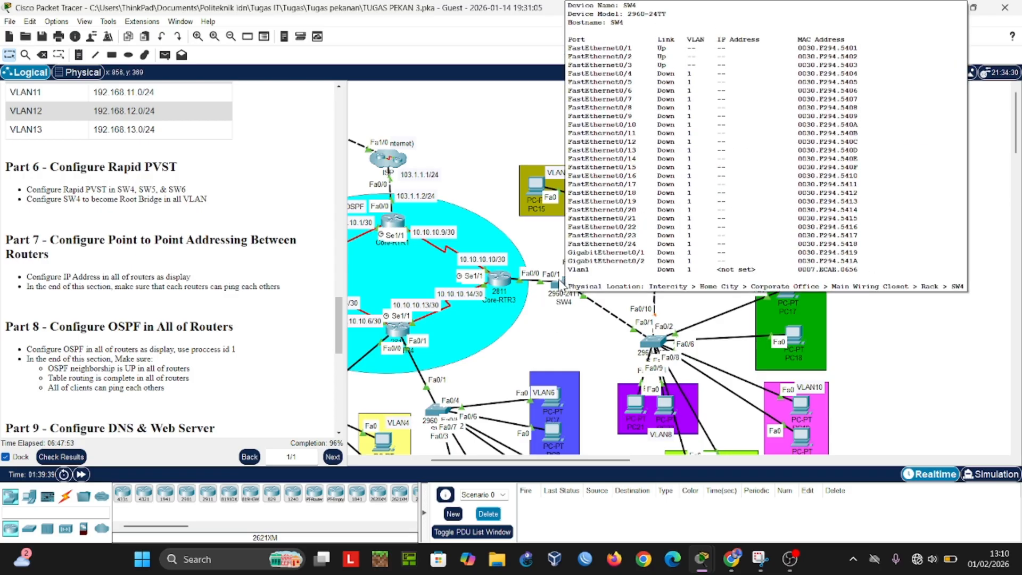
pyautogui.click(564, 285)
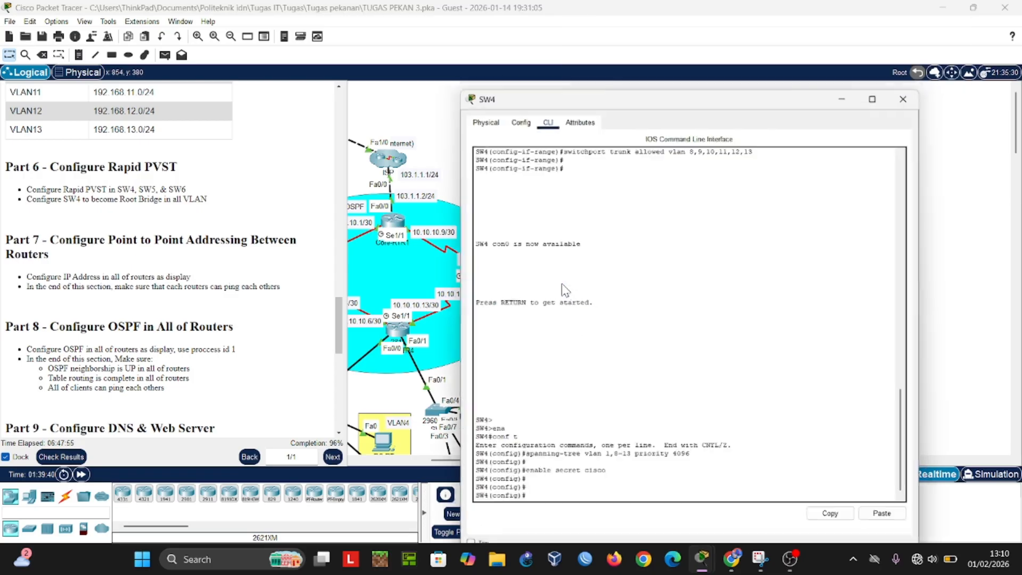
pyautogui.scroll(10, 559, 282)
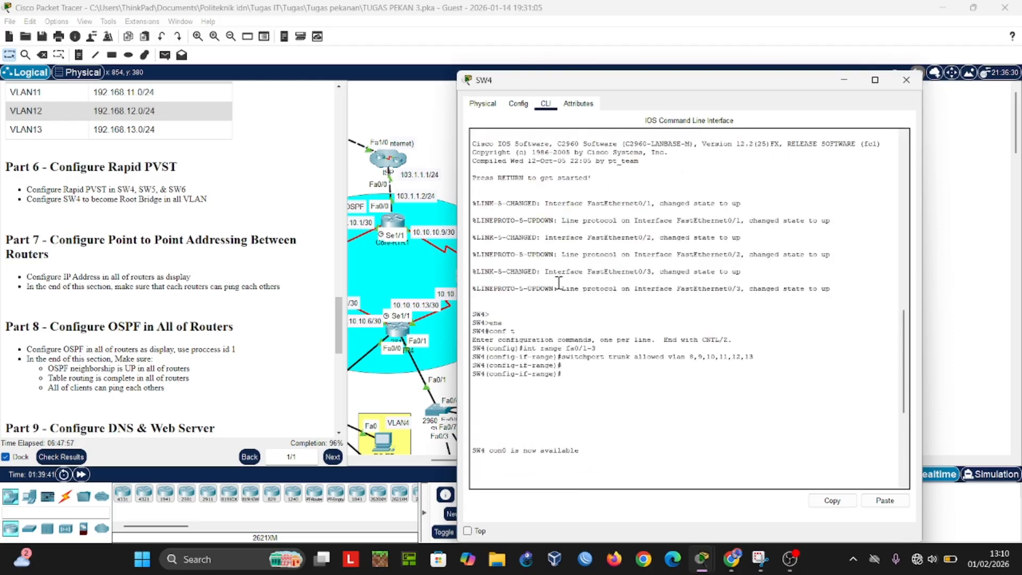
pyautogui.scroll(-10, 558, 282)
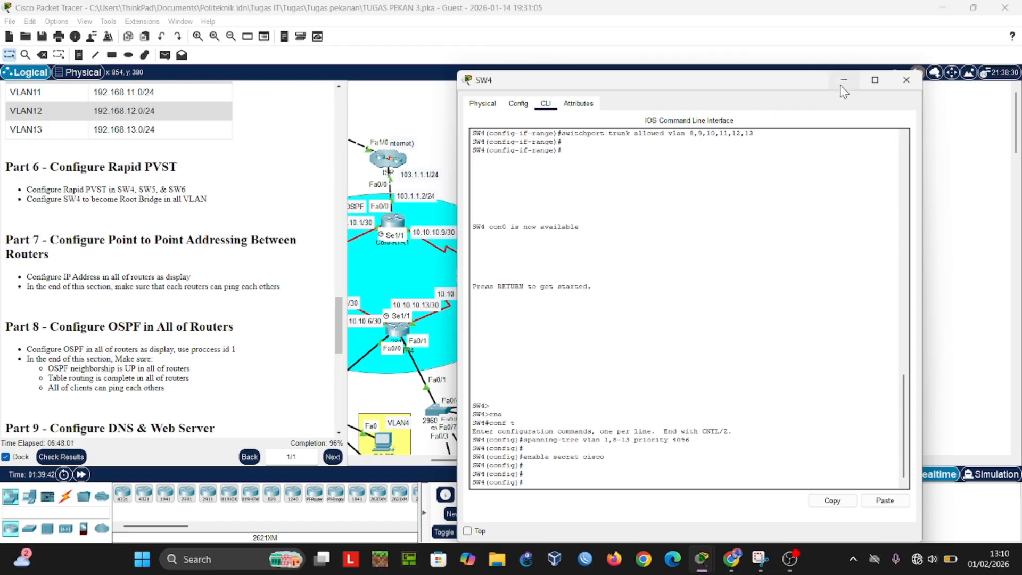
pyautogui.scroll(1, 755, 191)
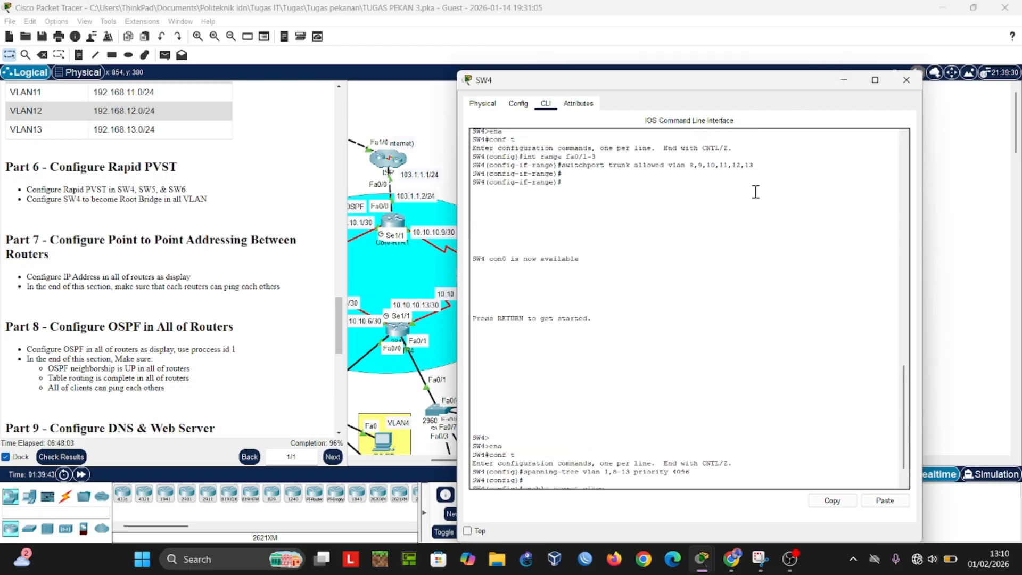
pyautogui.scroll(1, 755, 191)
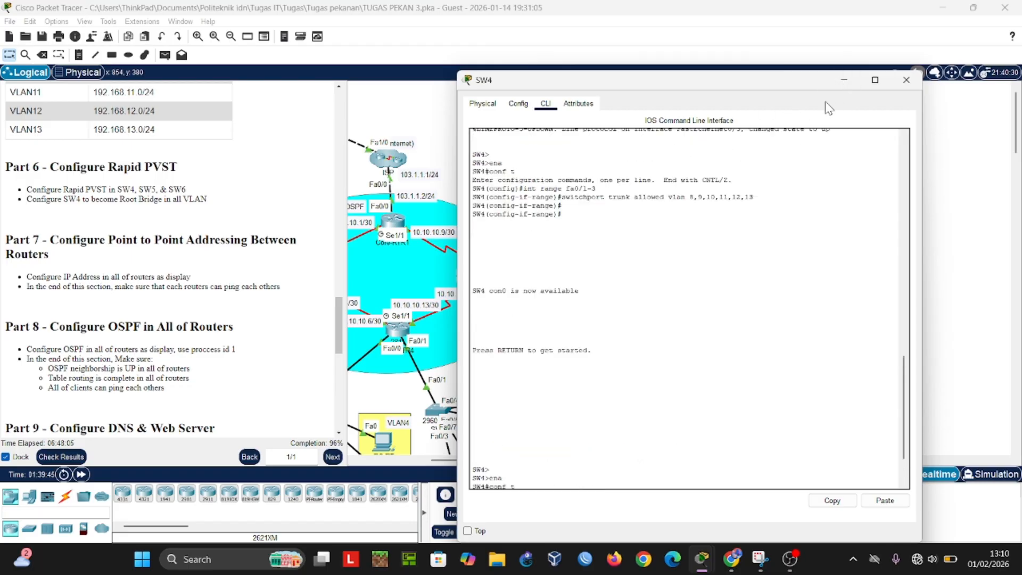
pyautogui.click(844, 80)
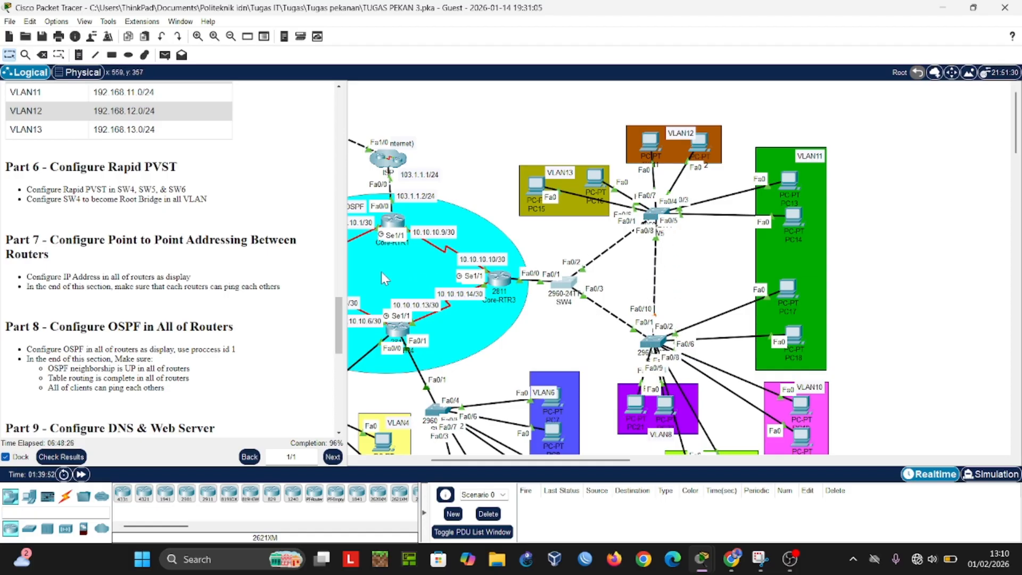
# Step: Recheck SW4's spanning-tree priority command for VLANs 1 and 8-13 against its links to the other switches in the topology
pyautogui.moveTo(514, 460); pyautogui.dragTo(487, 460)
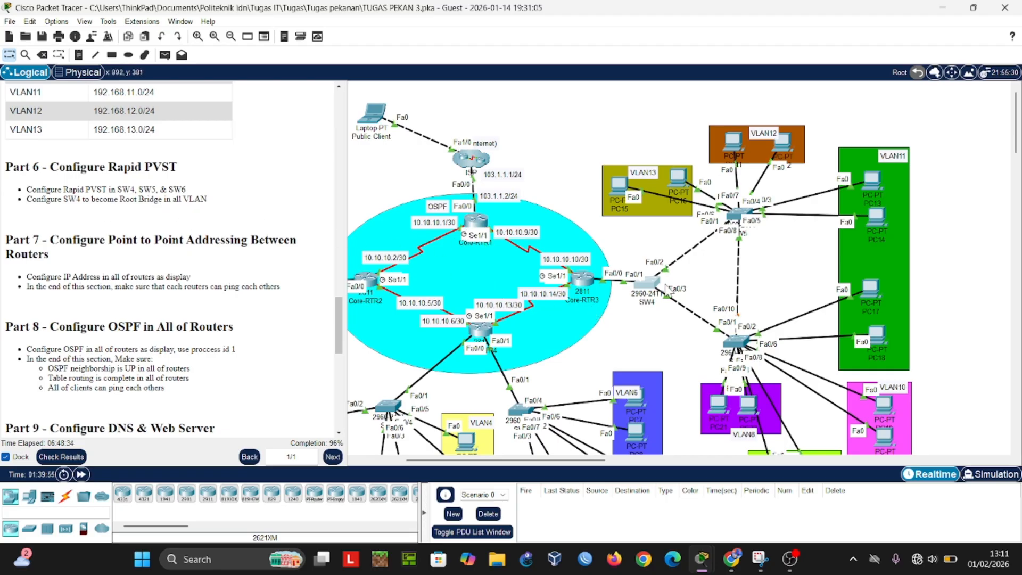
pyautogui.moveTo(657, 284)
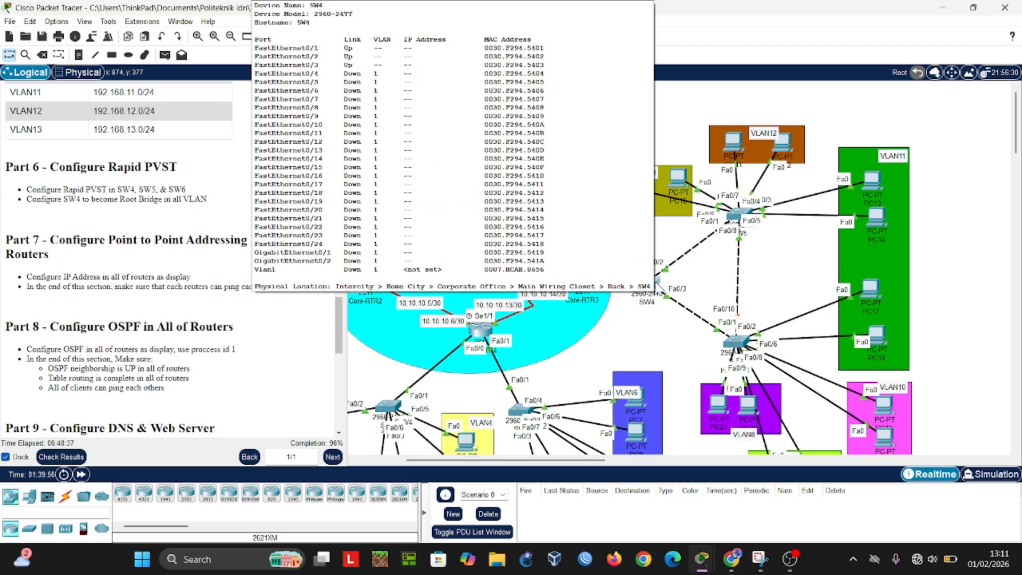
pyautogui.click(656, 282)
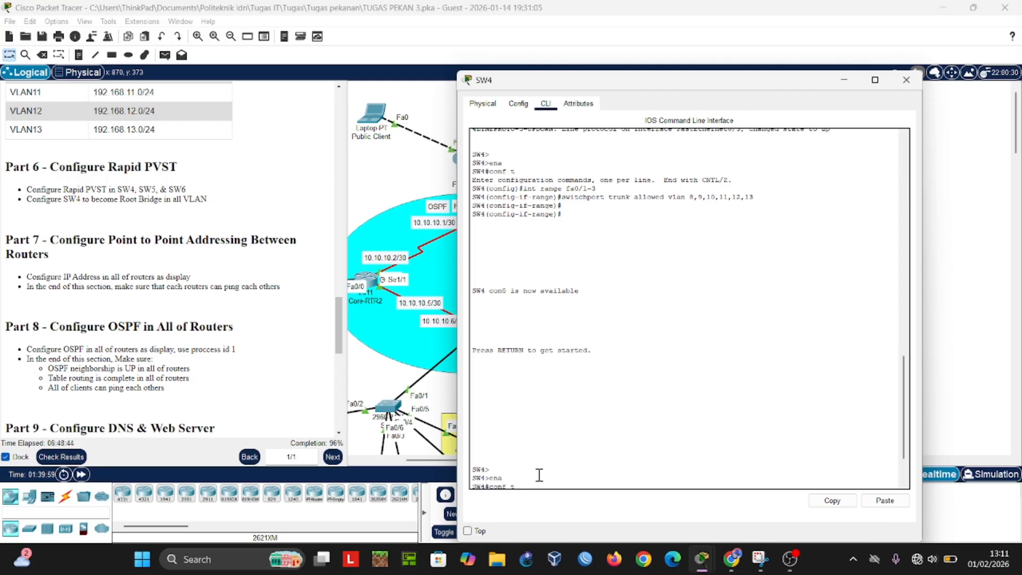
pyautogui.scroll(-2, 557, 451)
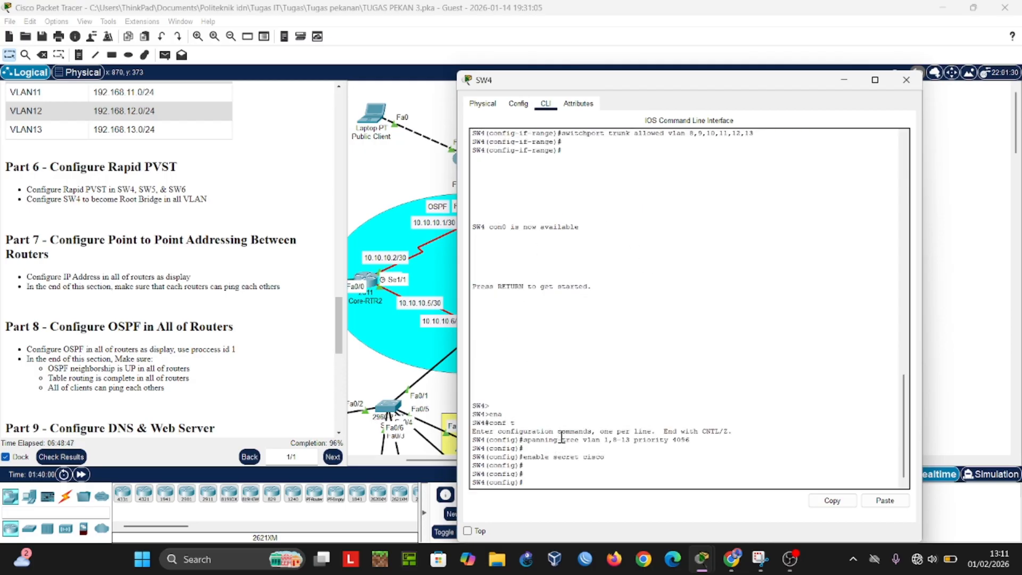
pyautogui.moveTo(822, 85); pyautogui.dragTo(531, 87)
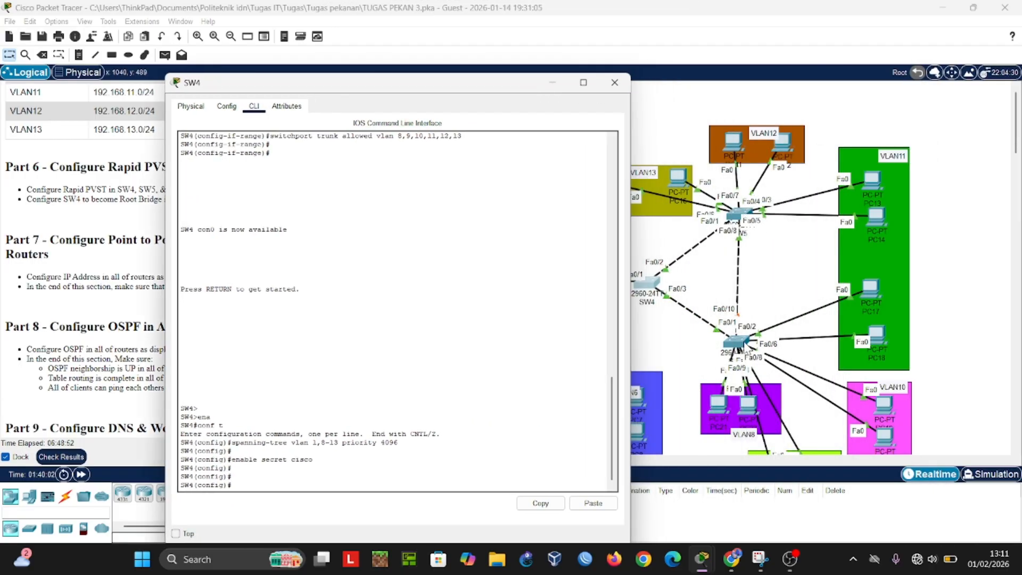
pyautogui.click(552, 83)
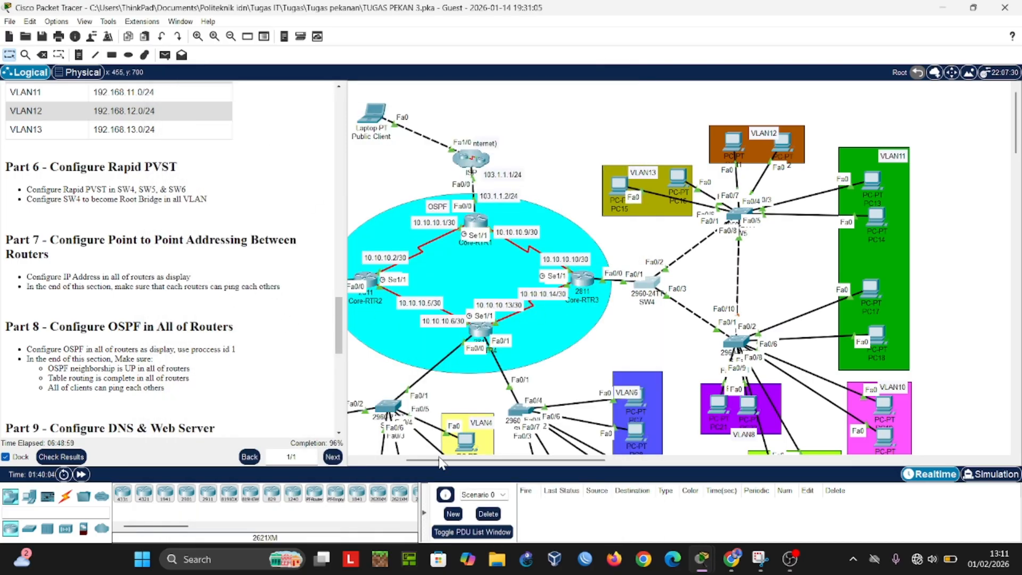
# Step: List Core-RTR2's interface addresses with "do sh ip int brief" and compare them with the topology labels for Part 7
pyautogui.moveTo(439, 459); pyautogui.dragTo(391, 461)
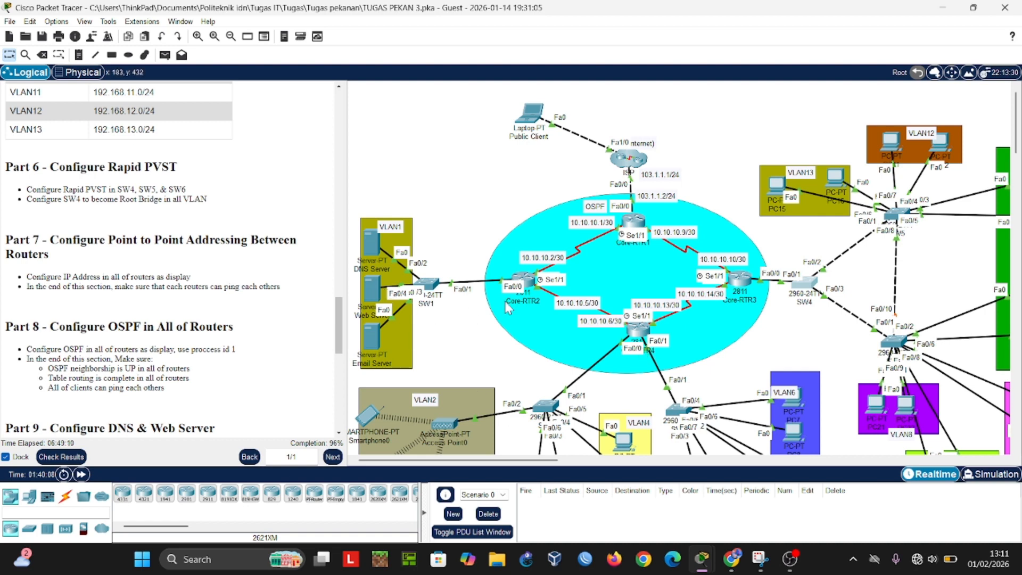
pyautogui.click(526, 282)
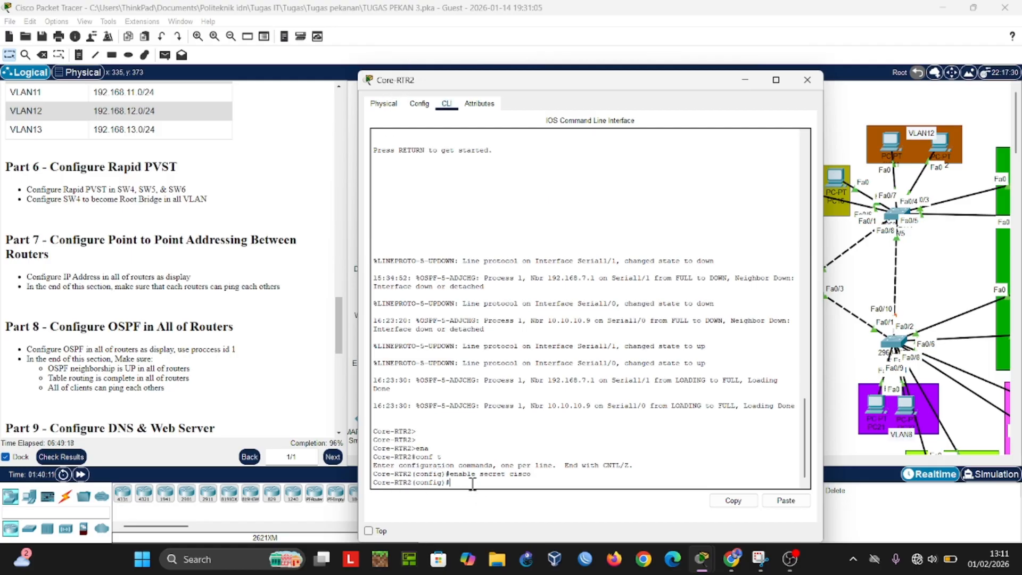
pyautogui.press('Return')
pyautogui.press('Return')
pyautogui.write('do sh')
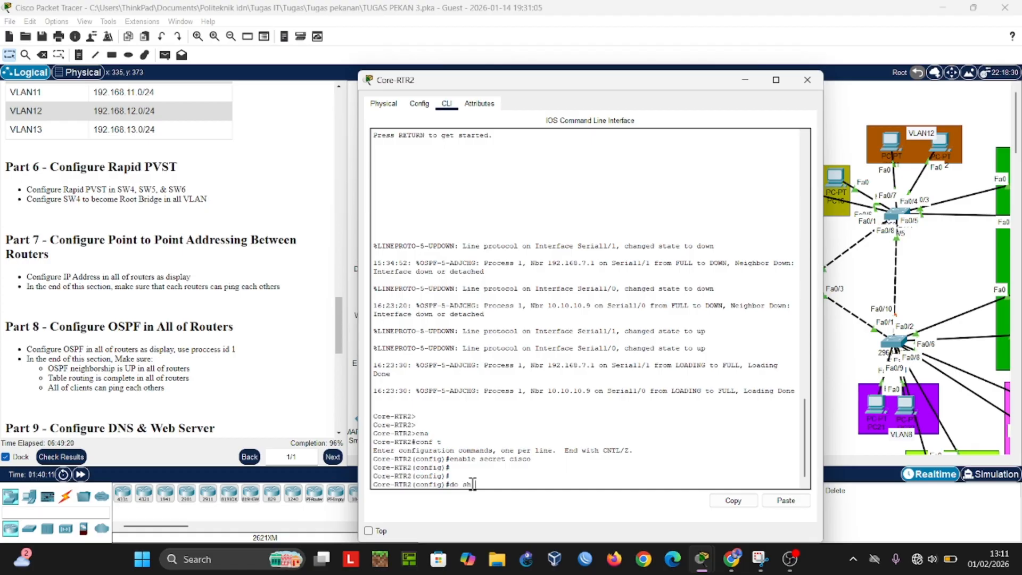
pyautogui.write(' ip int brief')
pyautogui.press('Return')
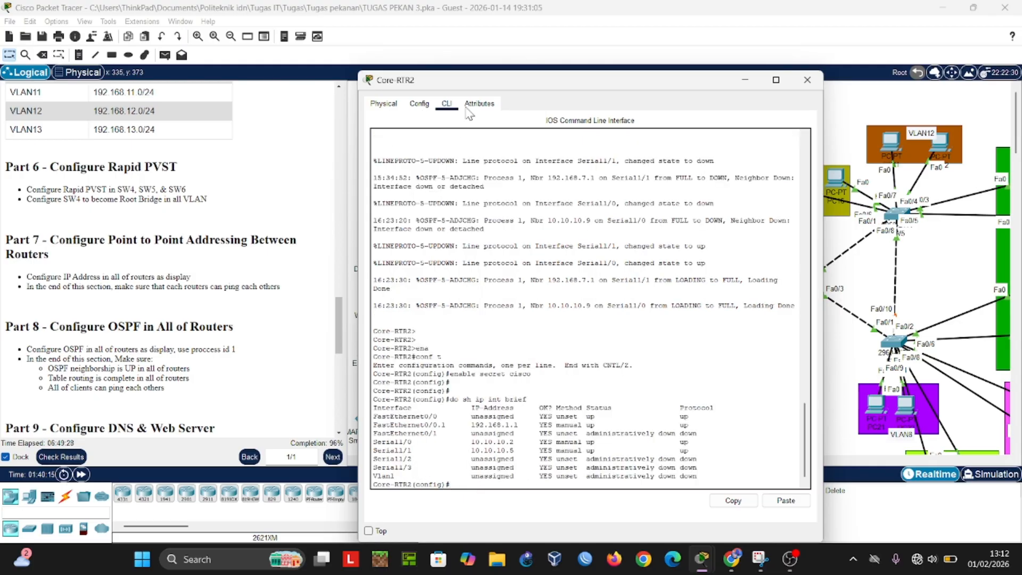
pyautogui.moveTo(492, 80); pyautogui.dragTo(726, 76)
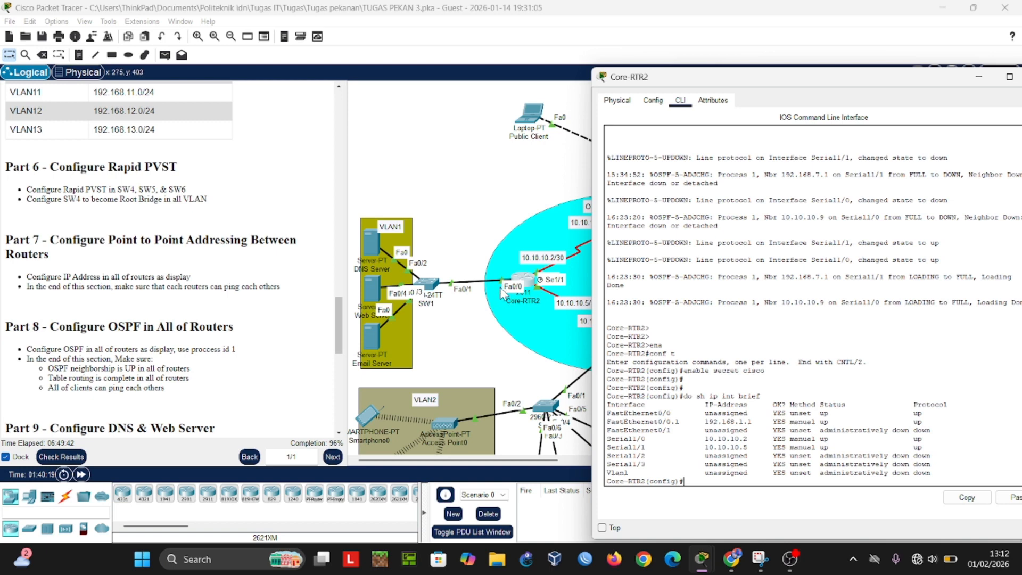
pyautogui.click(979, 77)
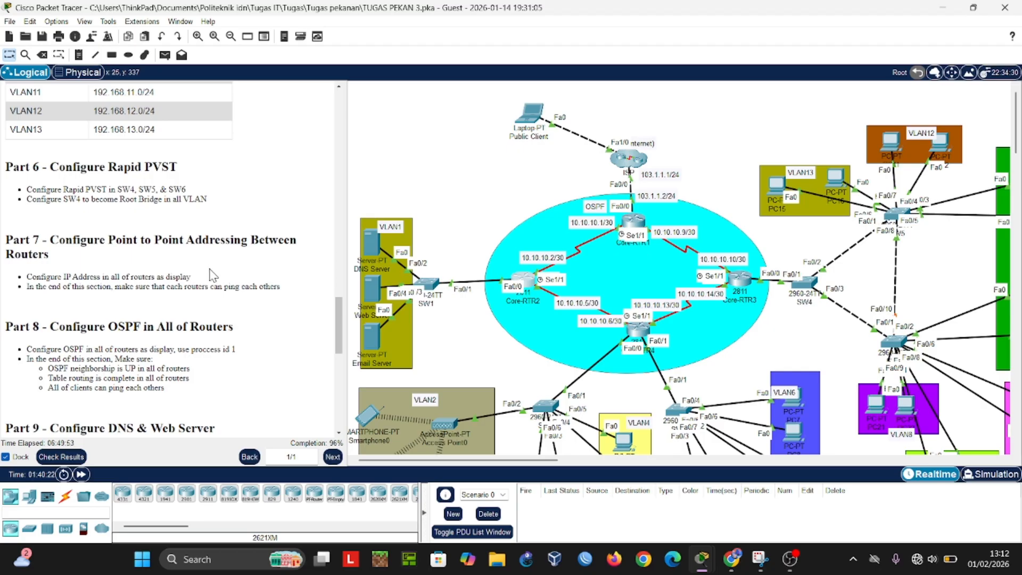
# Step: Check Core-RTR2's OSPF neighbours for Part 8 with "do sh ip ospf neigh" and compare them with the topology
pyautogui.scroll(-3, 212, 275)
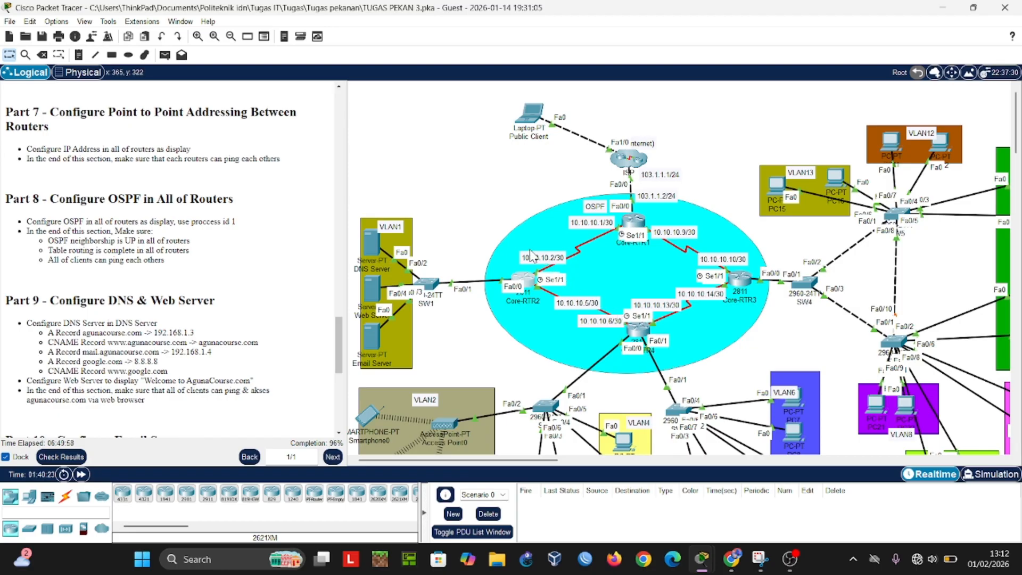
pyautogui.click(524, 282)
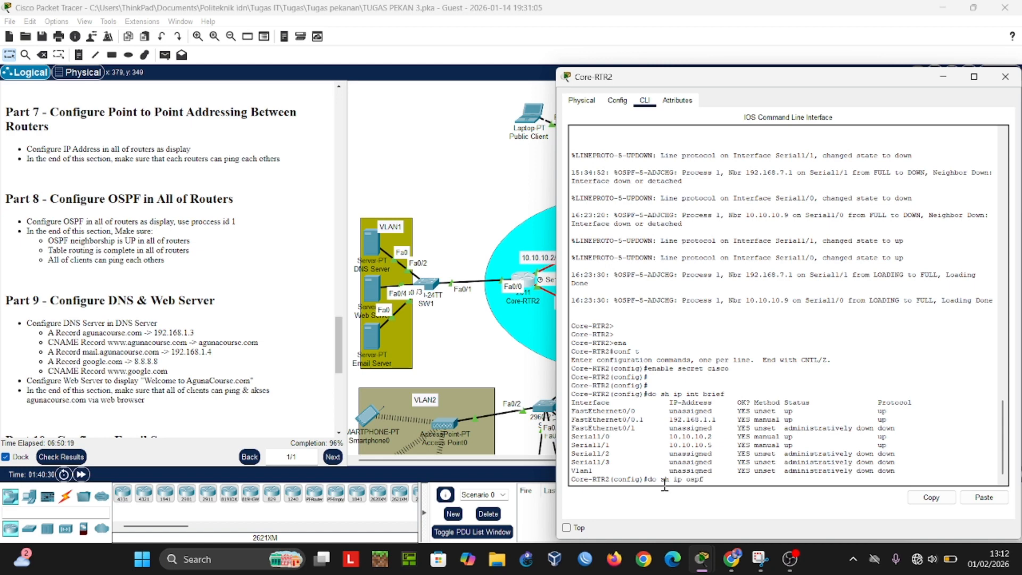
pyautogui.write('h')
pyautogui.press('Return')
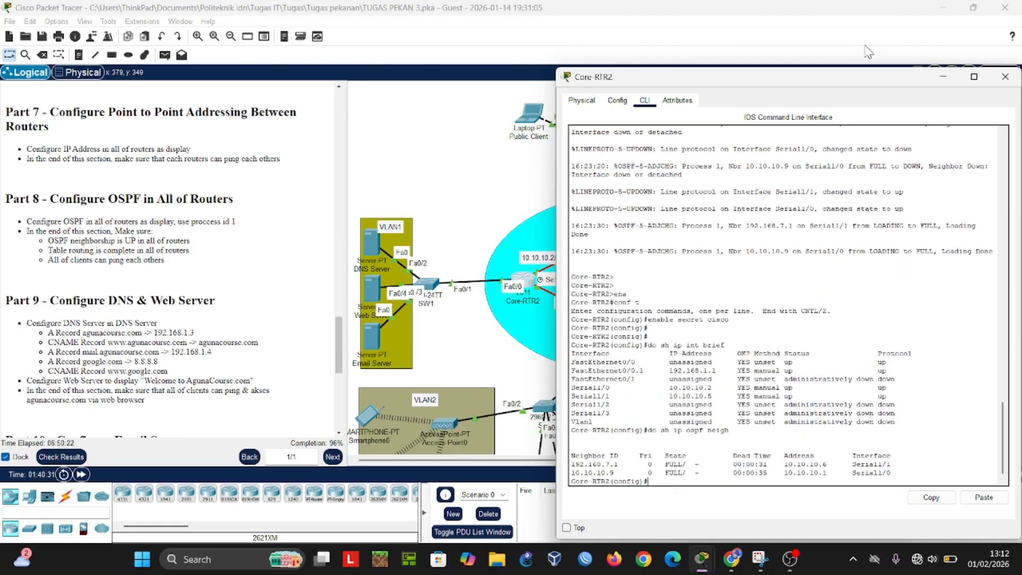
pyautogui.moveTo(874, 78); pyautogui.dragTo(328, 45)
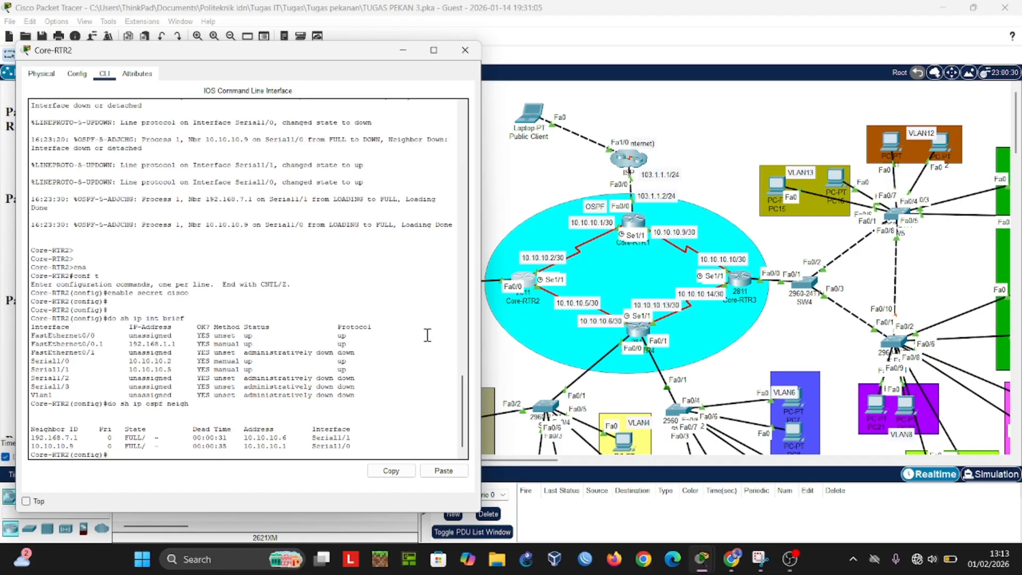
pyautogui.click(403, 49)
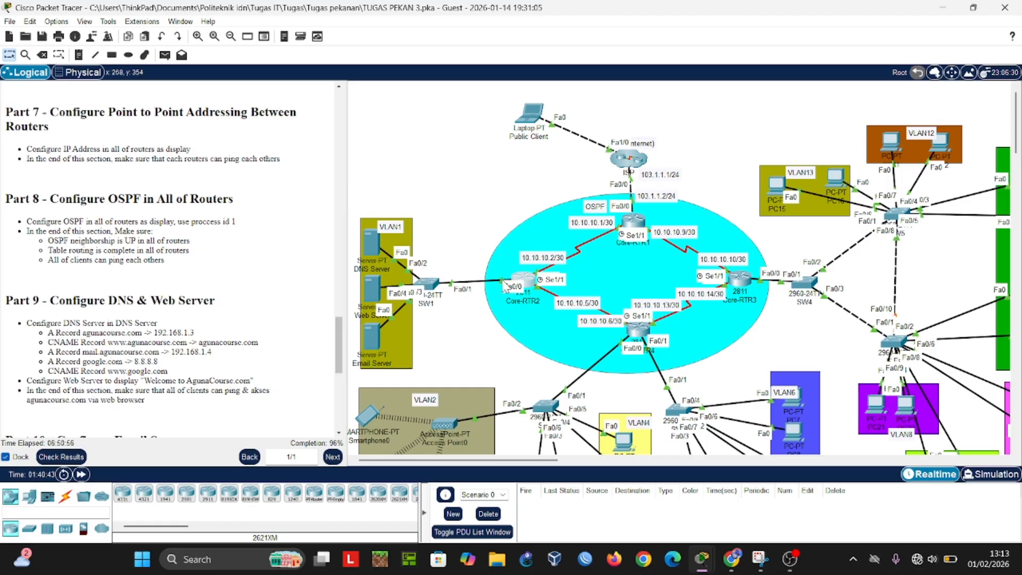
# Step: Display Core-RTR2's full routing table with "do sh ip route", review all entries, and put the device window away
pyautogui.click(539, 285)
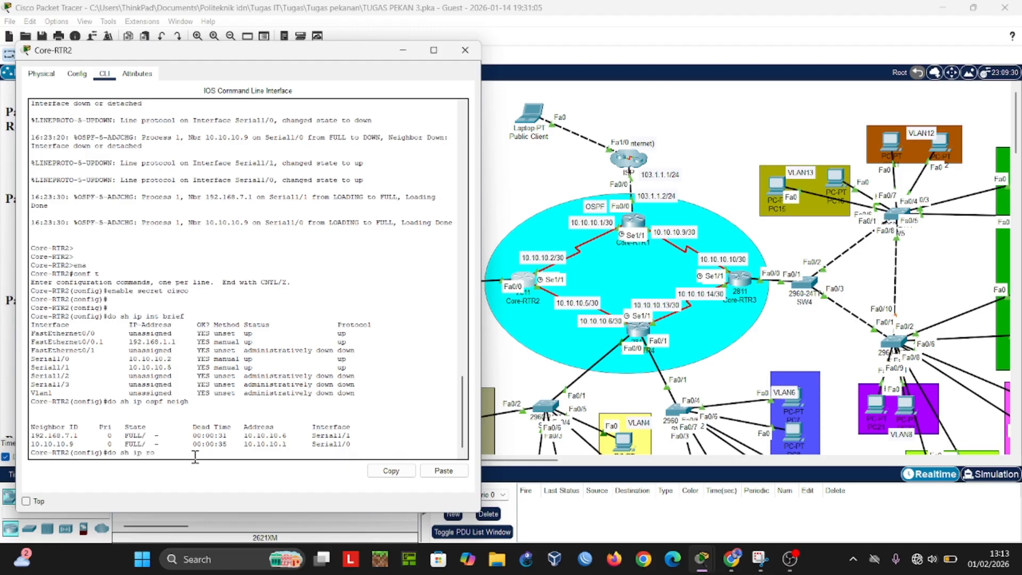
pyautogui.press('Return')
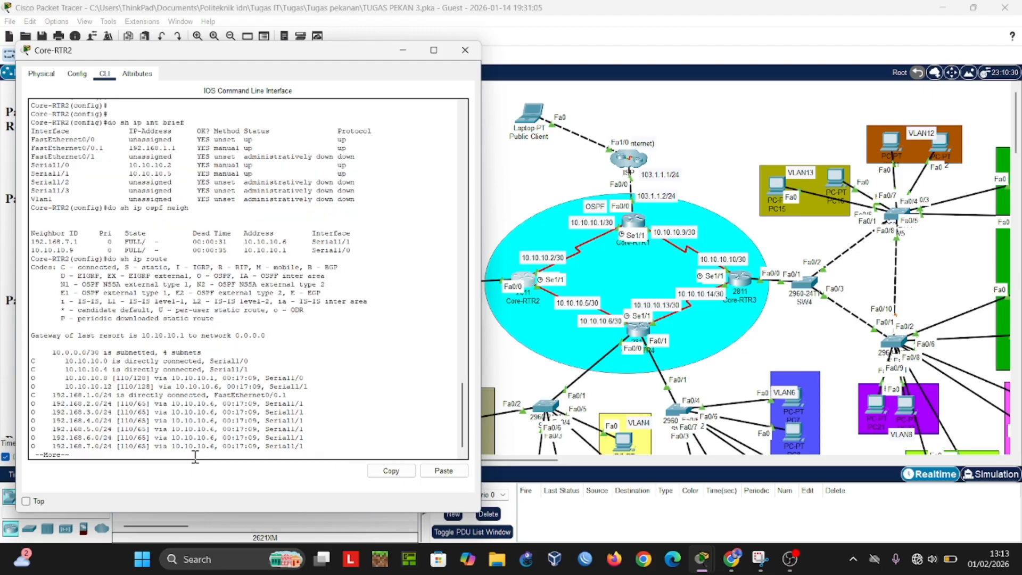
pyautogui.press('Return')
pyautogui.press('Return')
pyautogui.press('Return')
pyautogui.press('Return')
pyautogui.press('Return')
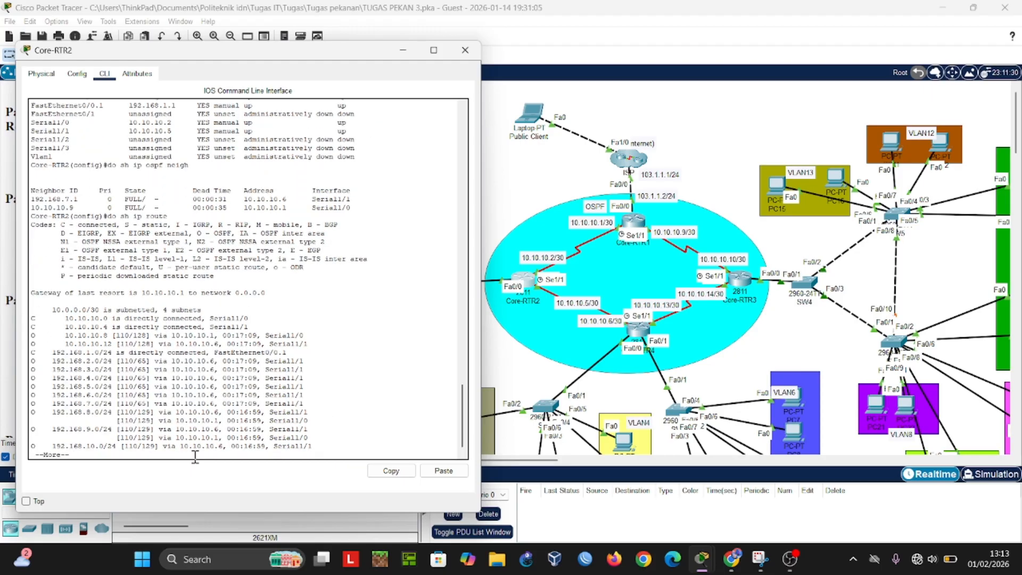
pyautogui.press('Return')
pyautogui.press('Return')
pyautogui.press('Return')
pyautogui.press('Return')
pyautogui.press('Return')
pyautogui.press('Return')
pyautogui.press('Return')
pyautogui.press('Return')
pyautogui.press('Return')
pyautogui.press('Return')
pyautogui.press('Return')
pyautogui.press('Return')
pyautogui.press('Return')
pyautogui.press('Return')
pyautogui.press('Return')
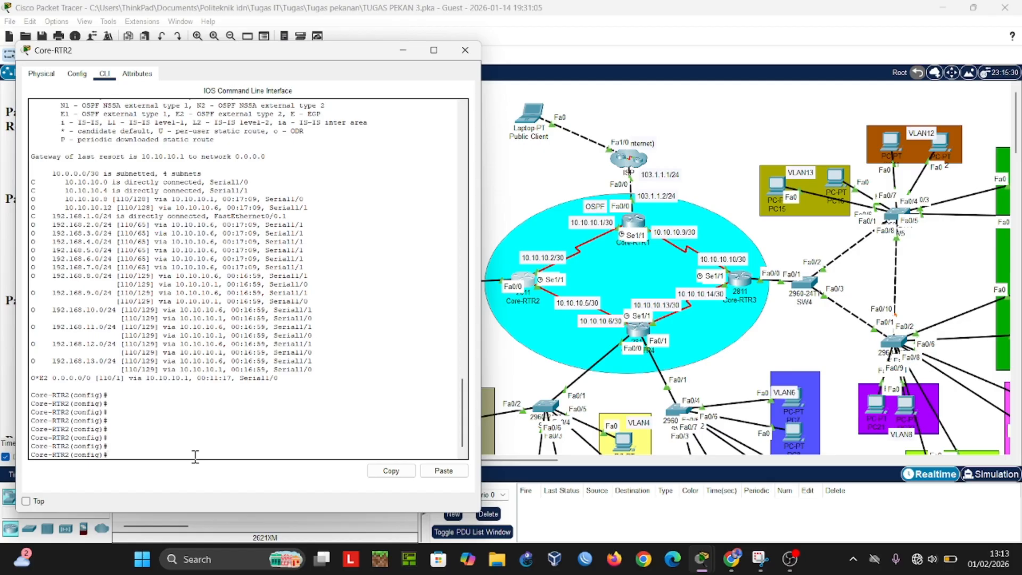
pyautogui.click(401, 54)
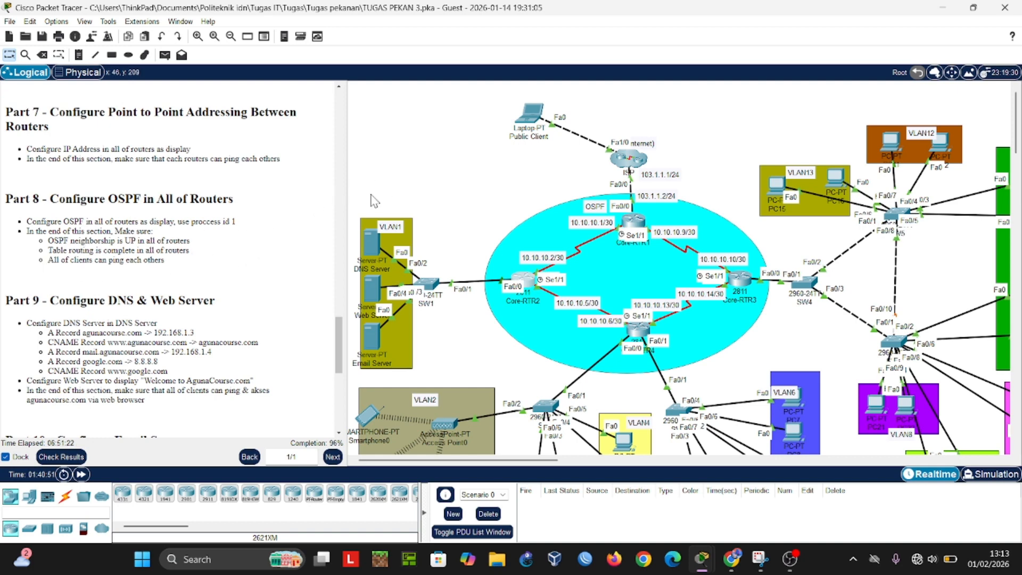
# Step: Test client connectivity for Part 8 with a simple PDU from PC3 in VLAN4 to PC21 in VLAN8, and delete the test scenario
pyautogui.scroll(-1, 371, 200)
pyautogui.click(164, 55)
pyautogui.scroll(-1, 550, 341)
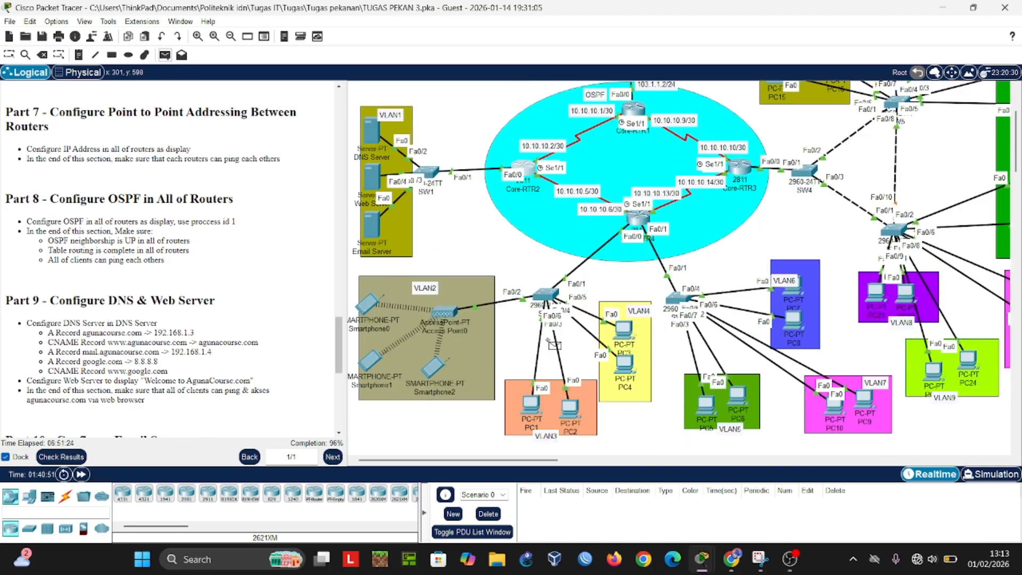
pyautogui.click(627, 335)
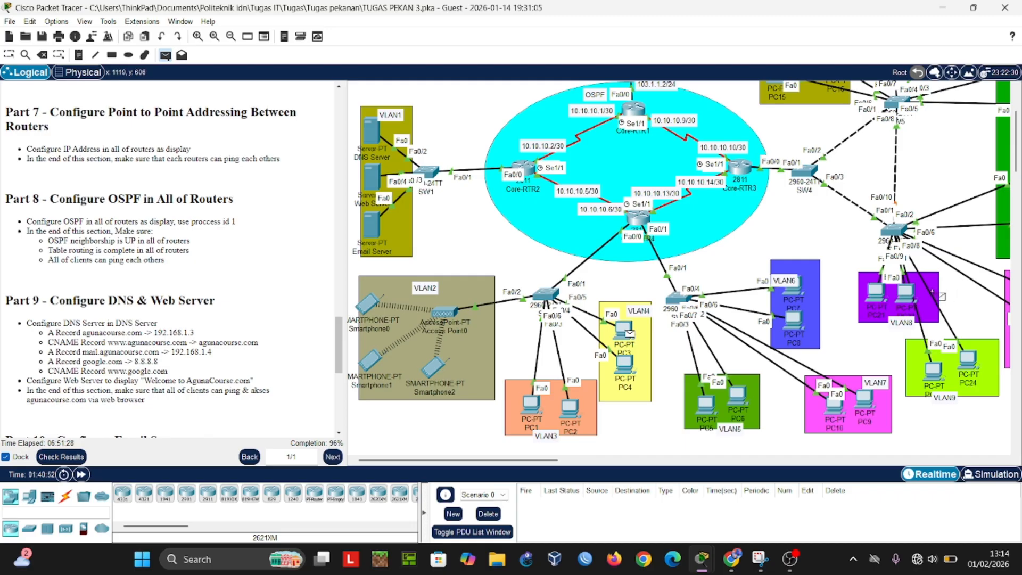
pyautogui.click(877, 297)
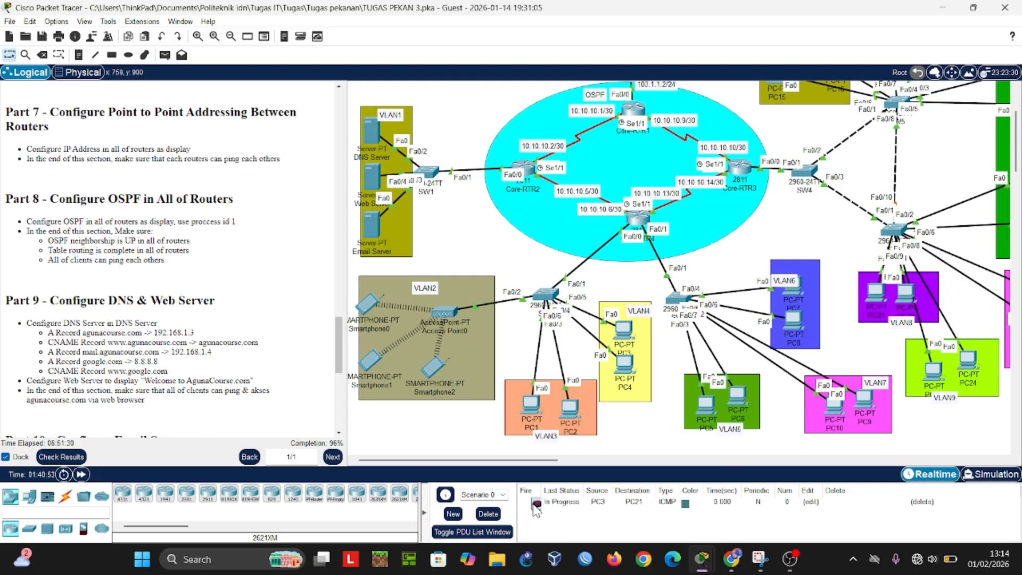
pyautogui.doubleClick(534, 503)
pyautogui.doubleClick(536, 503)
pyautogui.click(494, 495)
pyautogui.click(485, 511)
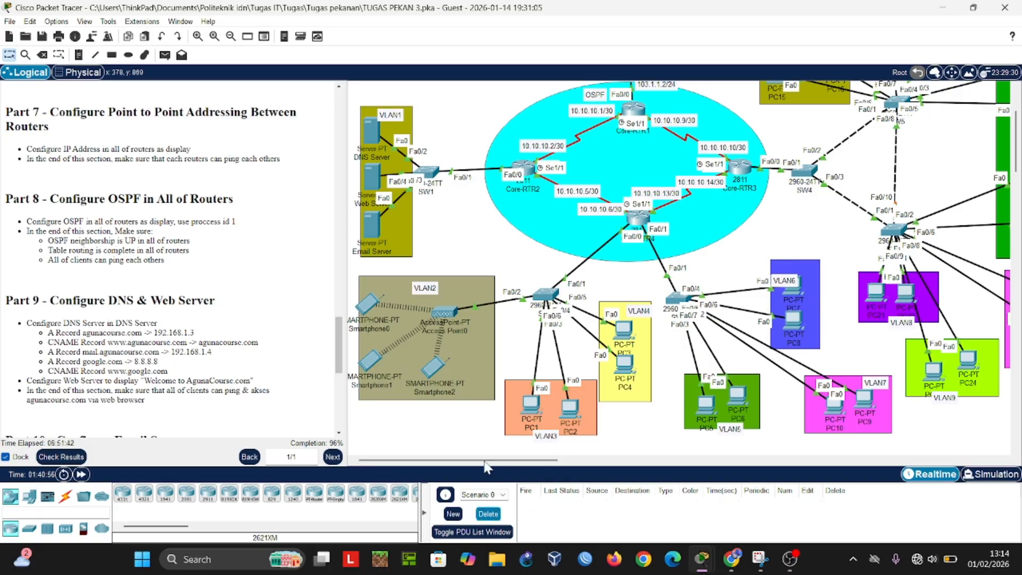
# Step: Review the DNS Server's A and CNAME records against the Part 9 task list and put the device window away
pyautogui.scroll(3, 544, 296)
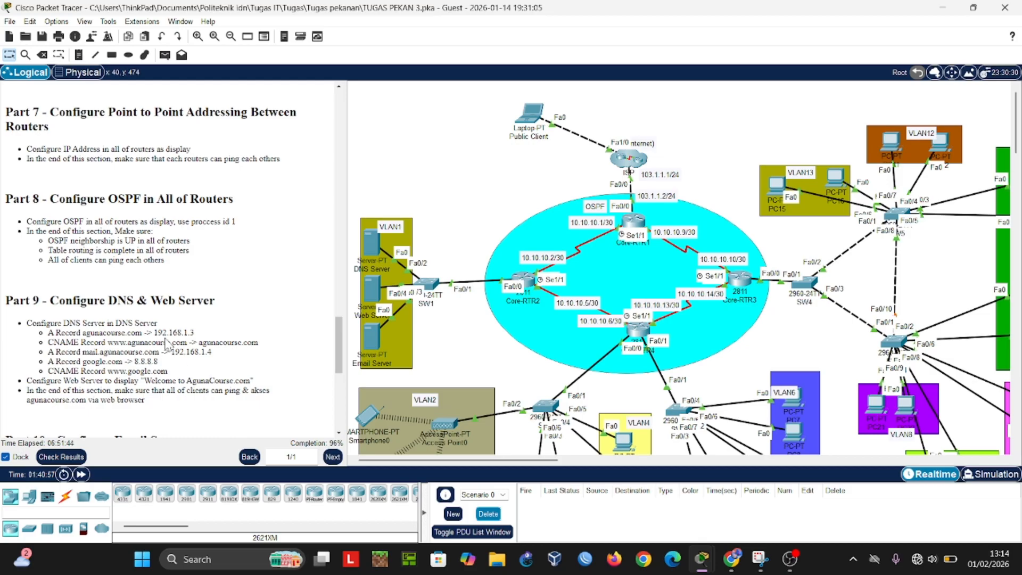
pyautogui.scroll(-1, 163, 336)
pyautogui.scroll(-1, 160, 337)
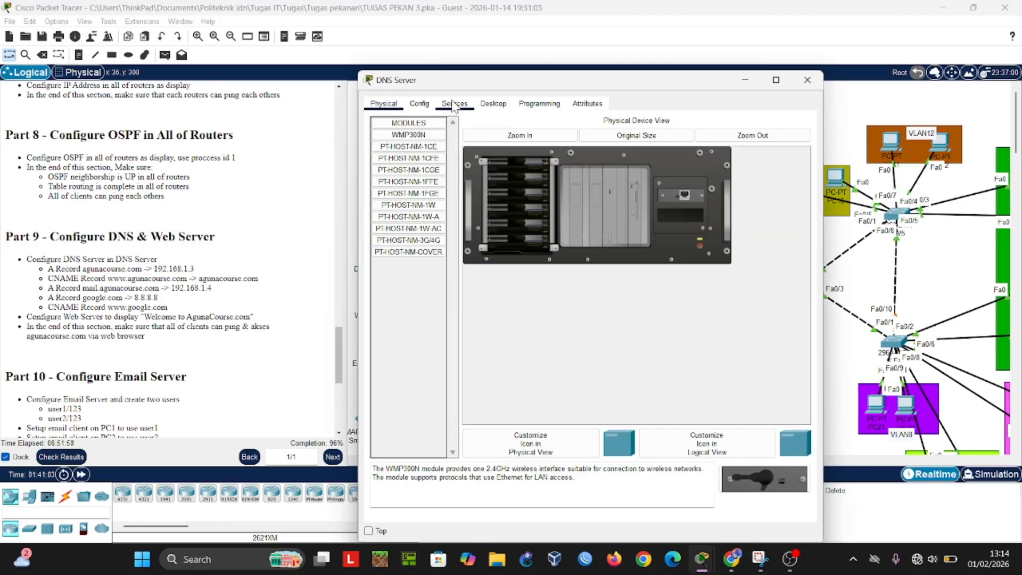
pyautogui.click(450, 104)
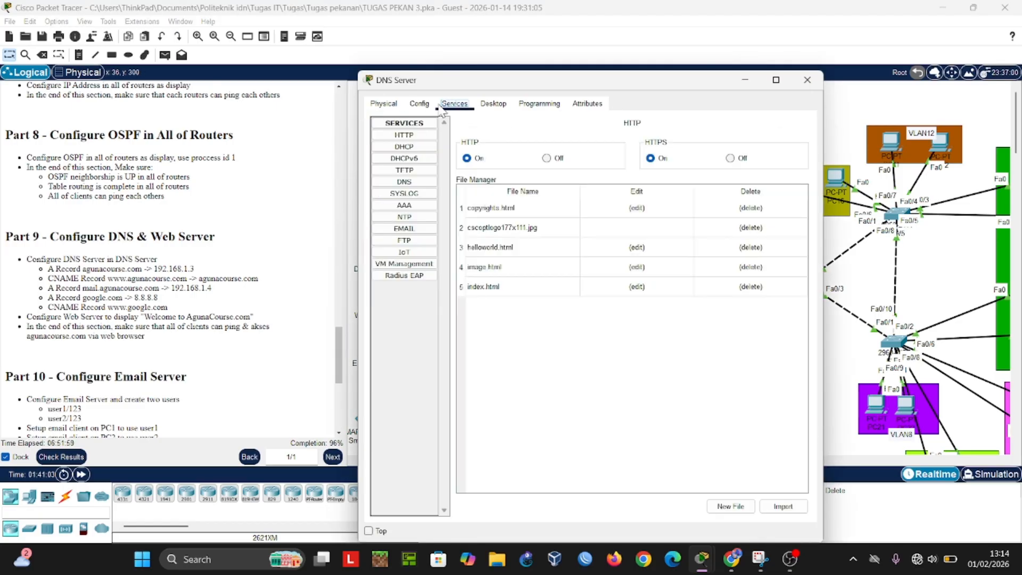
pyautogui.click(406, 183)
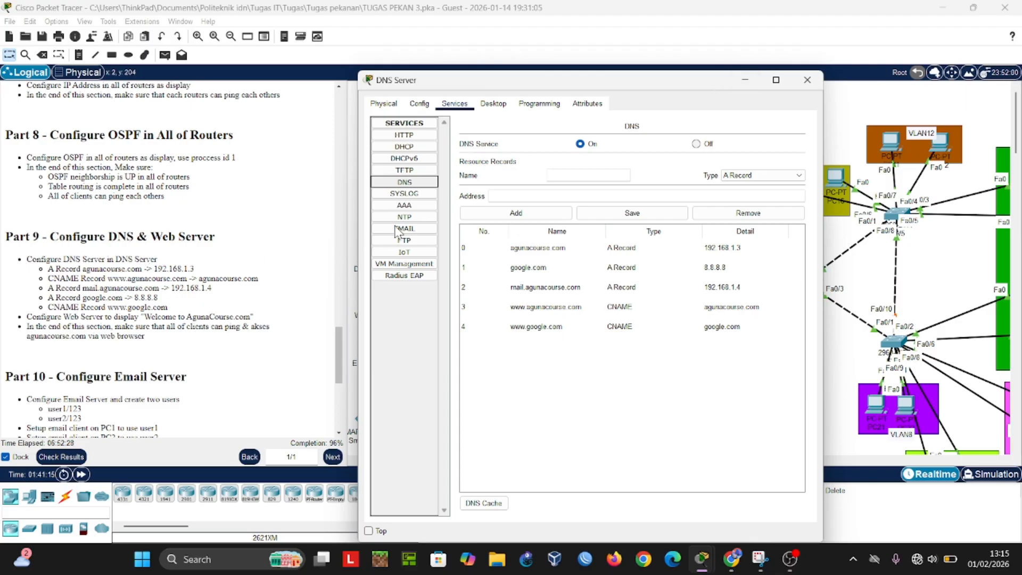
pyautogui.click(806, 80)
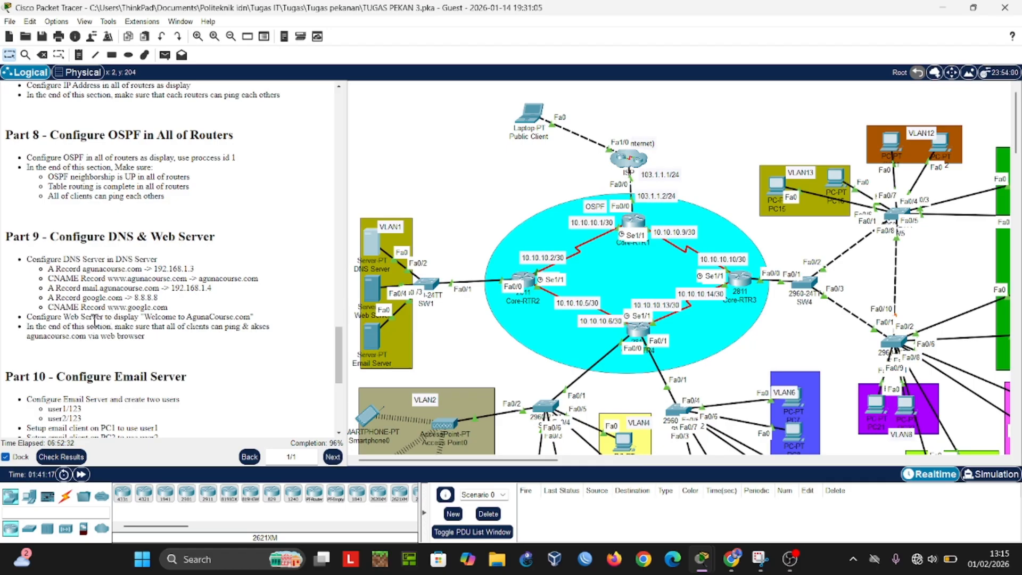
# Step: Inspect the Web Server's index.html source for the "Welcome to AgunaCourse.com" text required in Part 9, and put the window away
pyautogui.moveTo(61, 317); pyautogui.dragTo(133, 318)
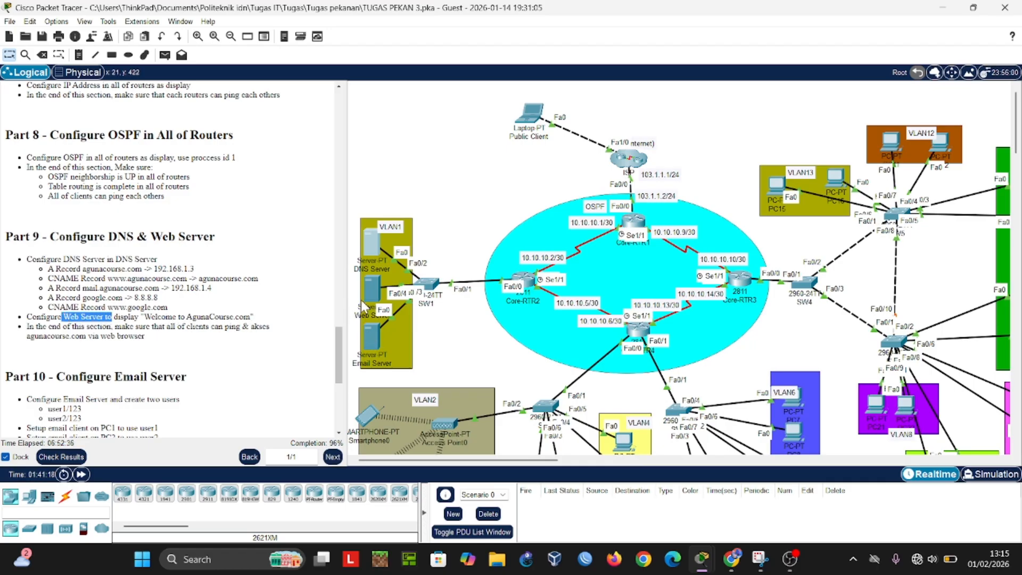
pyautogui.moveTo(362, 302); pyautogui.dragTo(367, 290)
pyautogui.click(371, 292)
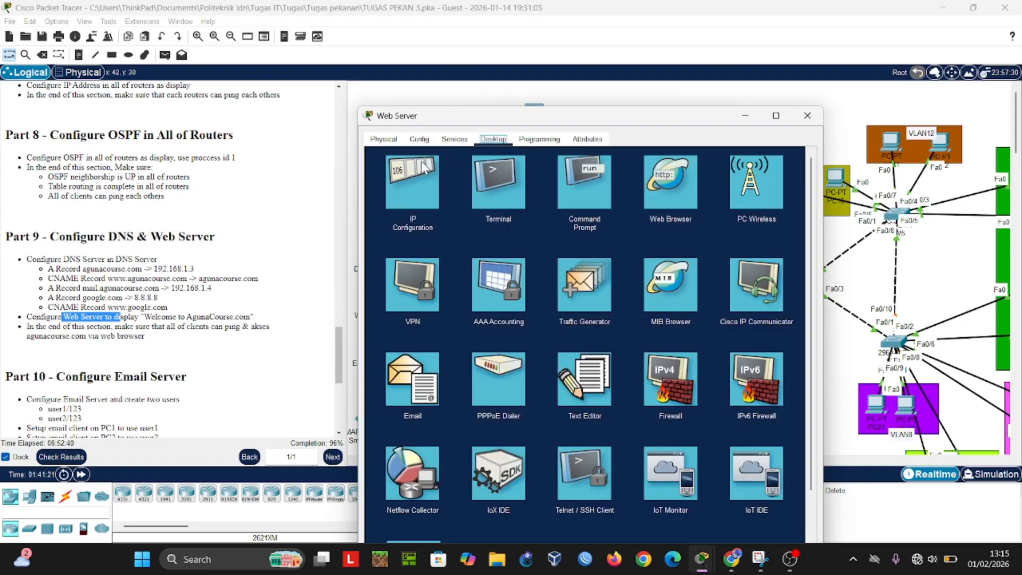
pyautogui.click(451, 141)
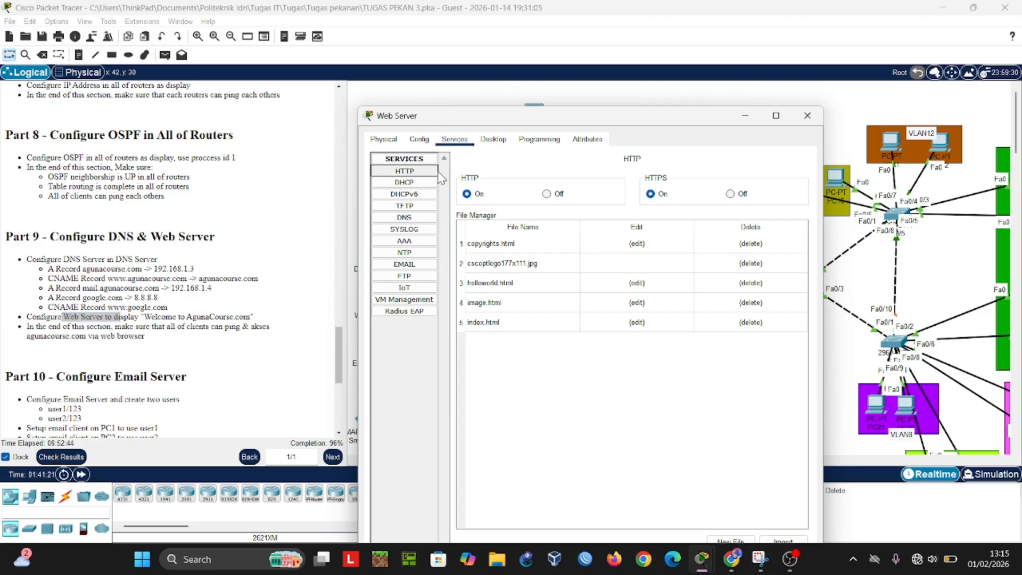
pyautogui.click(640, 327)
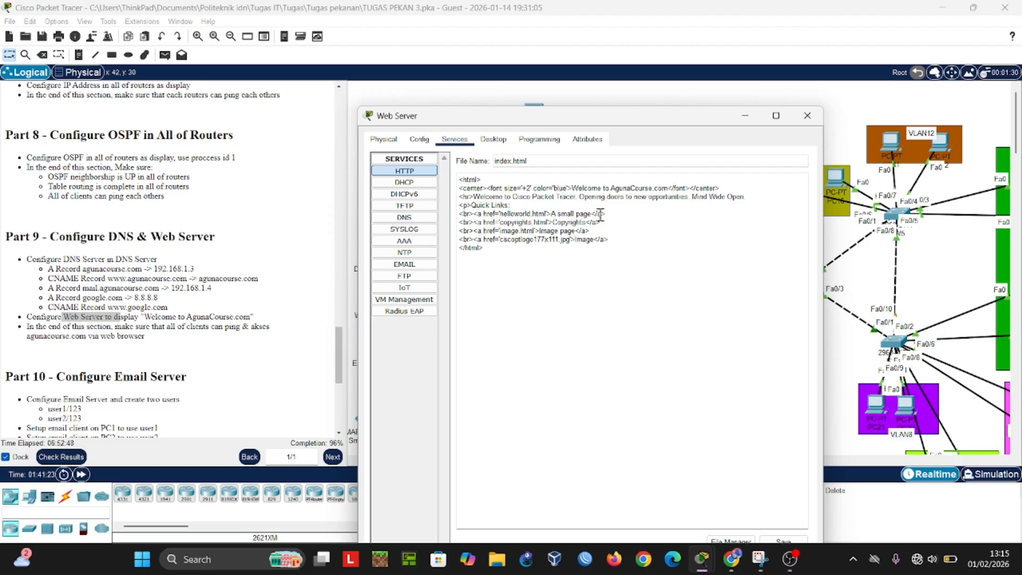
pyautogui.click(807, 116)
# Step: Load agunacourse.com in PC3's web browser to check client web access, and put the device window away
pyautogui.click(116, 340)
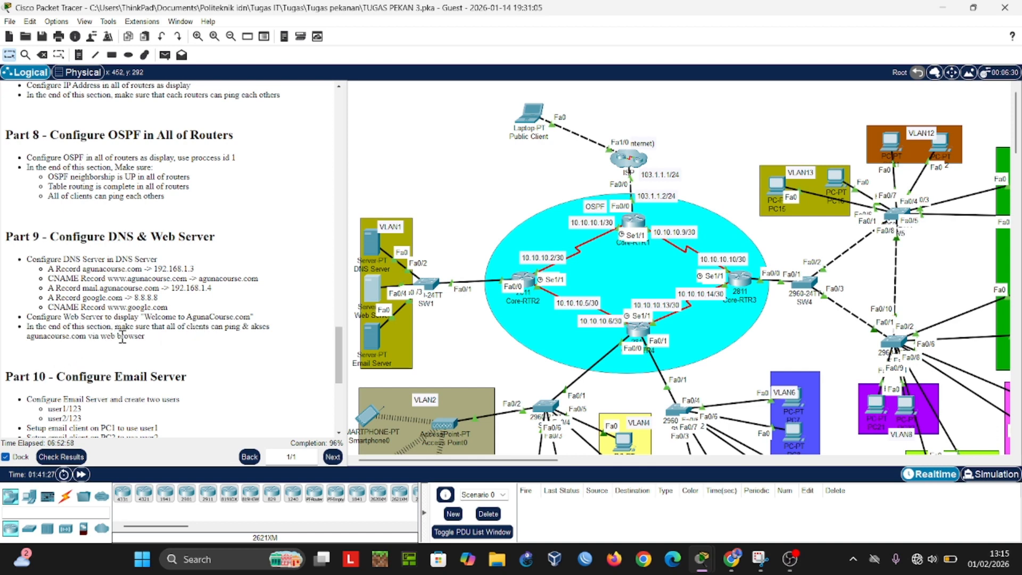
pyautogui.scroll(-1, 497, 318)
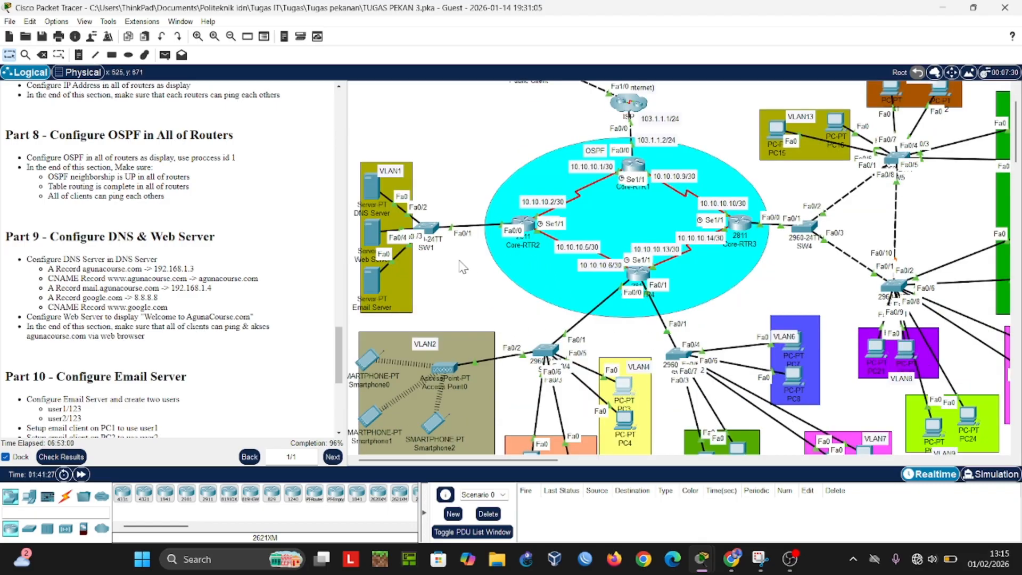
pyautogui.click(454, 104)
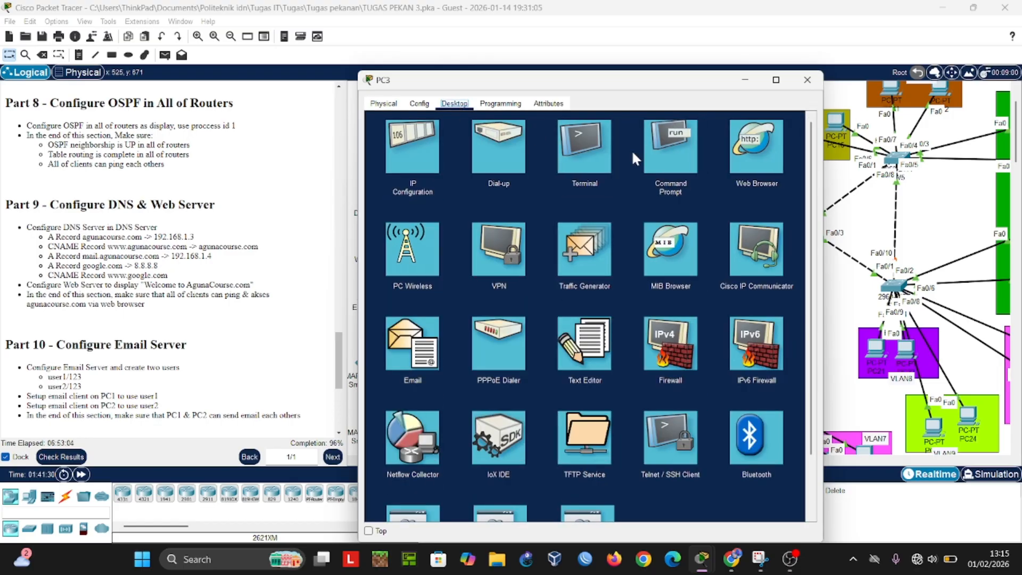
pyautogui.click(768, 158)
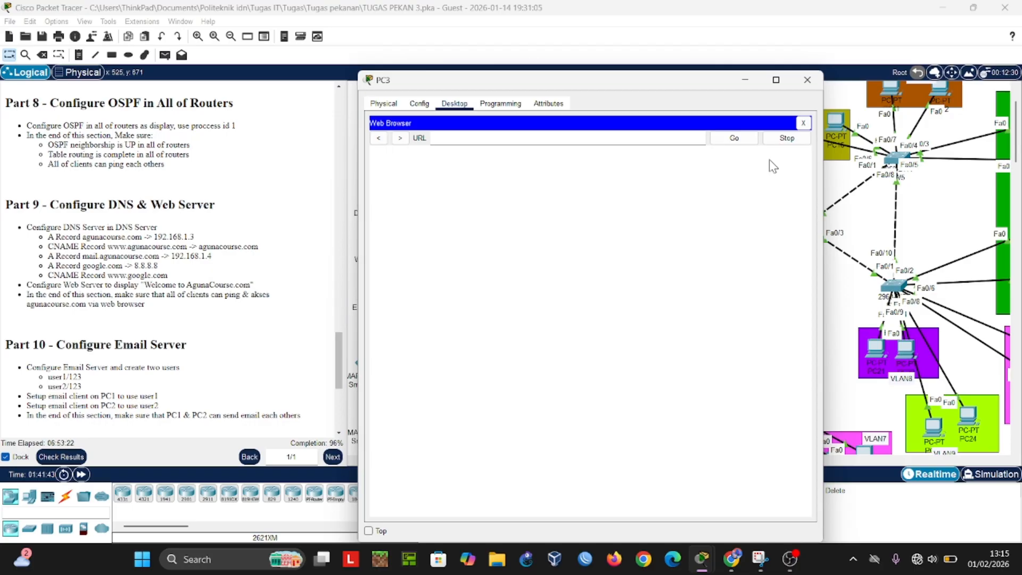
pyautogui.scroll(-1, 768, 159)
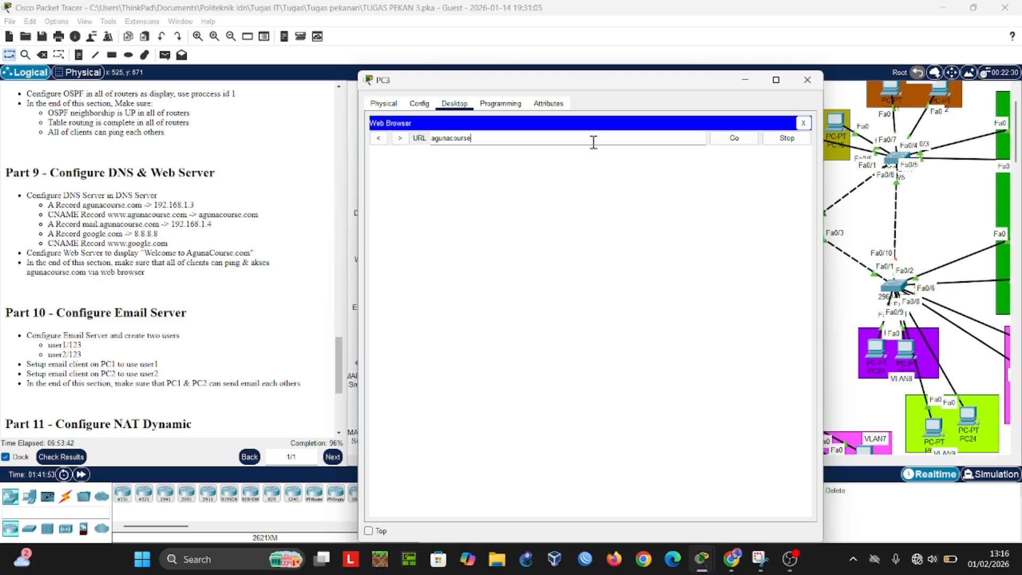
pyautogui.write('com')
pyautogui.press('Return')
pyautogui.click(732, 140)
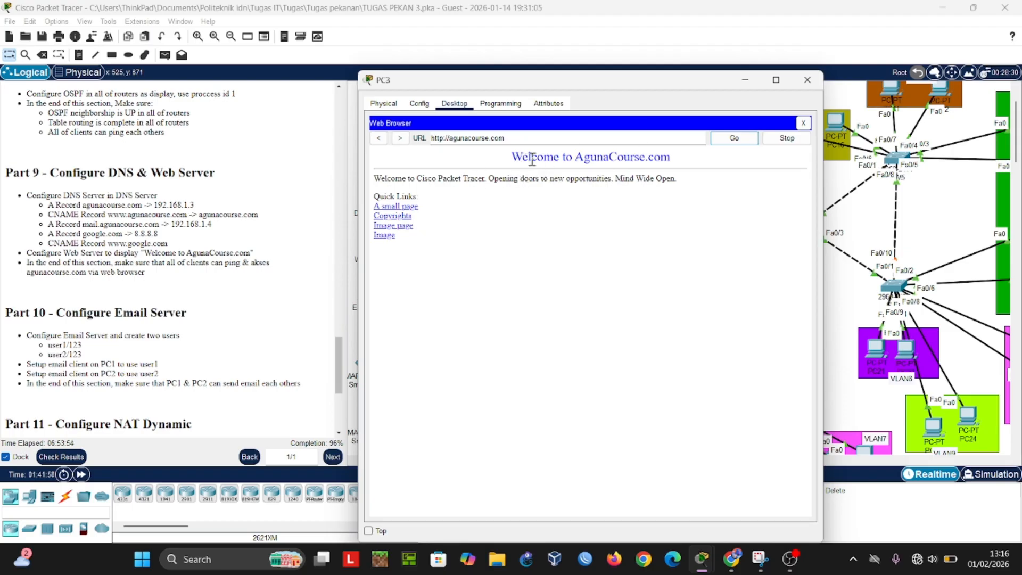
pyautogui.click(817, 80)
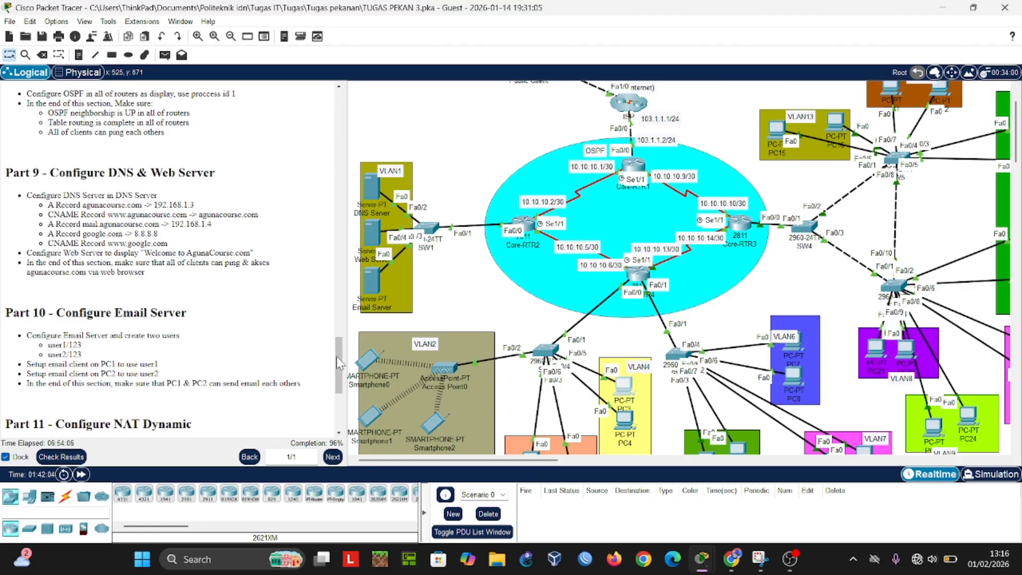
# Step: Check the Email Server's mail service, domain and user1 account against the Part 10 requirements, and put the window away
pyautogui.scroll(-2, 337, 362)
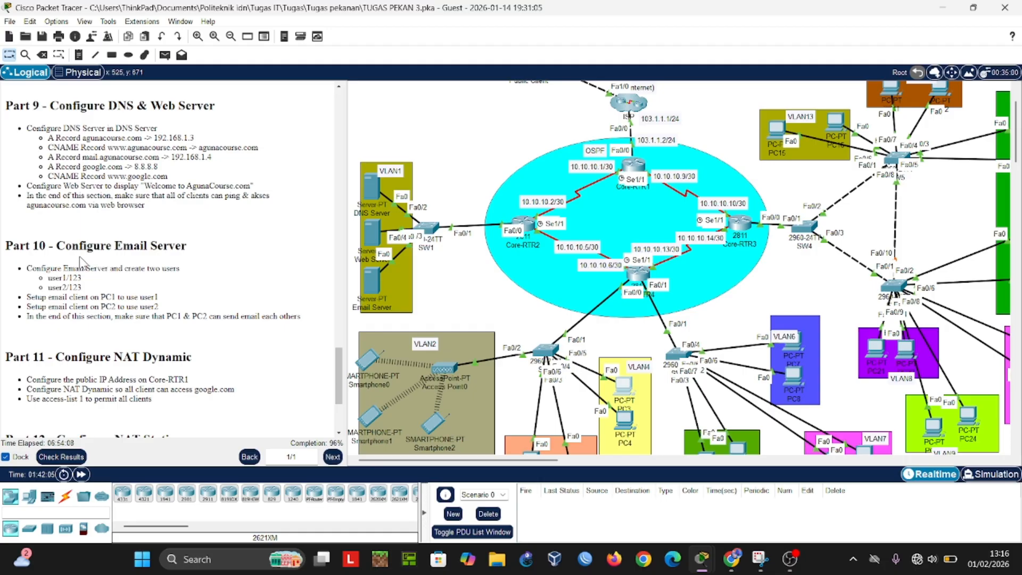
pyautogui.click(375, 274)
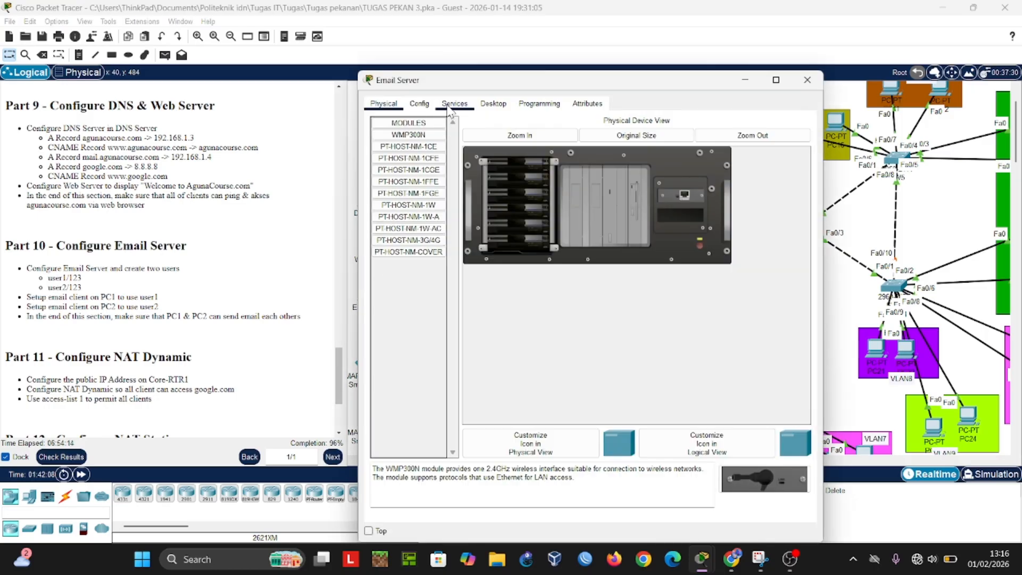
pyautogui.click(492, 103)
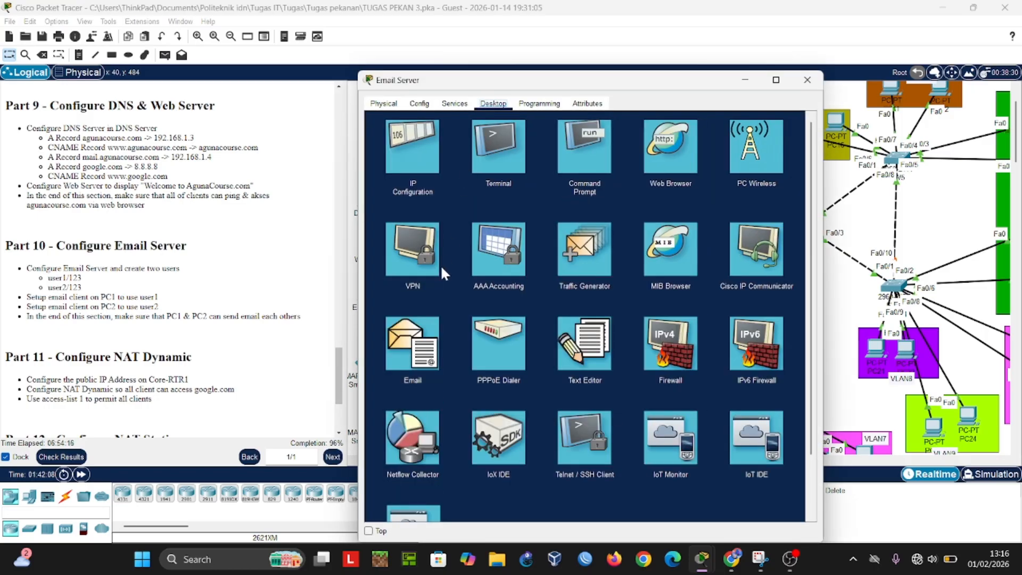
pyautogui.click(418, 325)
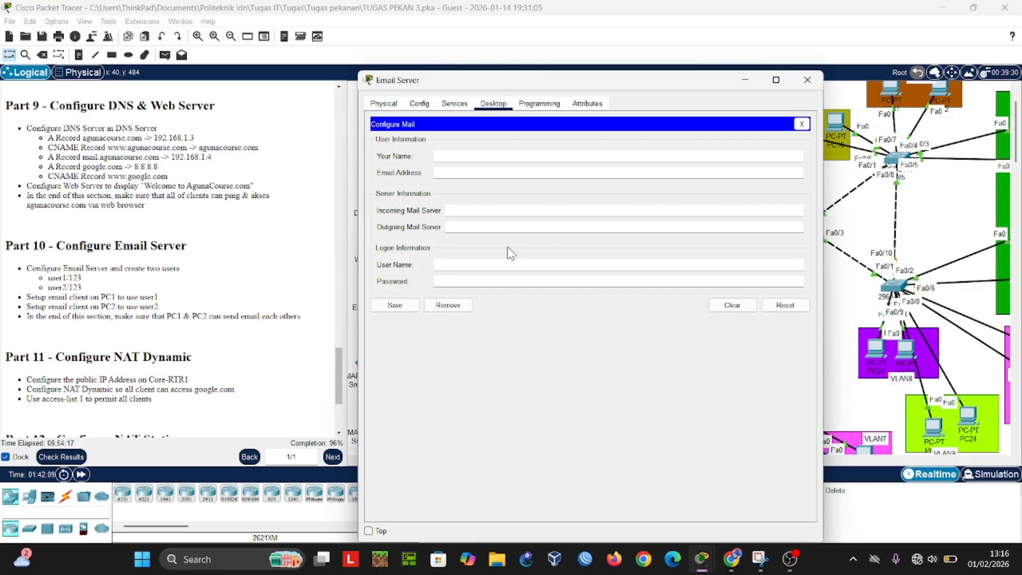
pyautogui.click(422, 103)
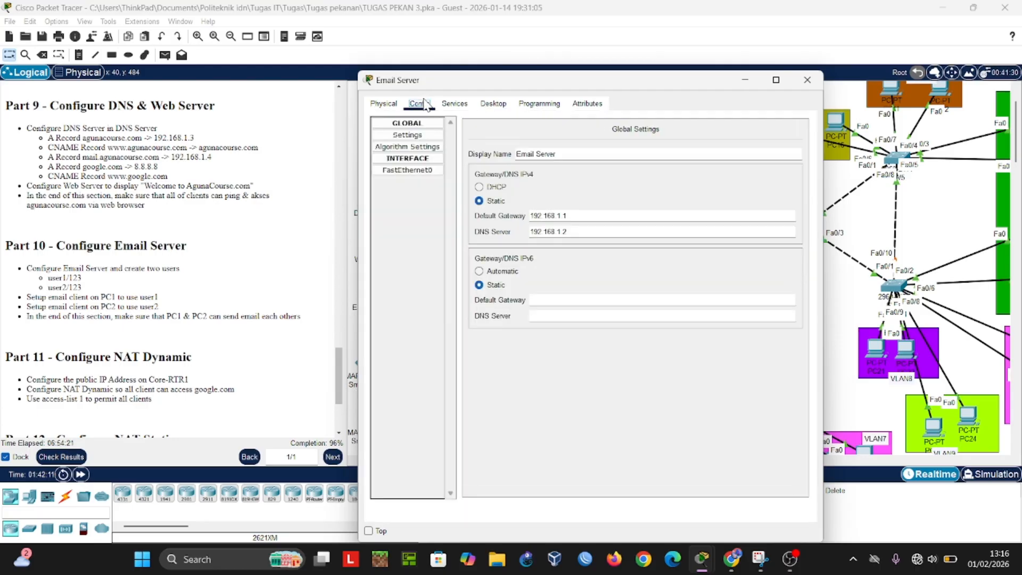
pyautogui.click(450, 103)
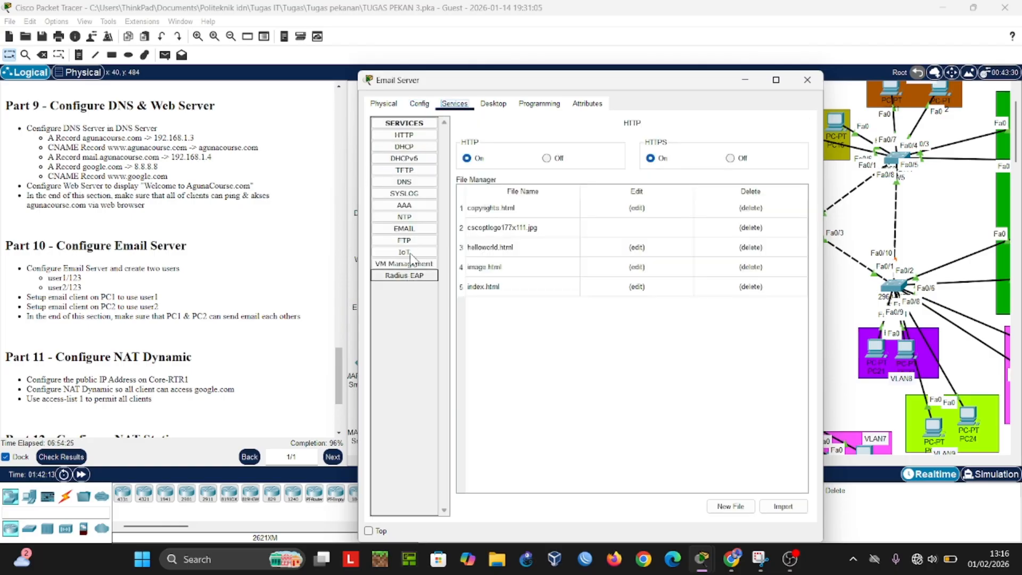
pyautogui.click(412, 229)
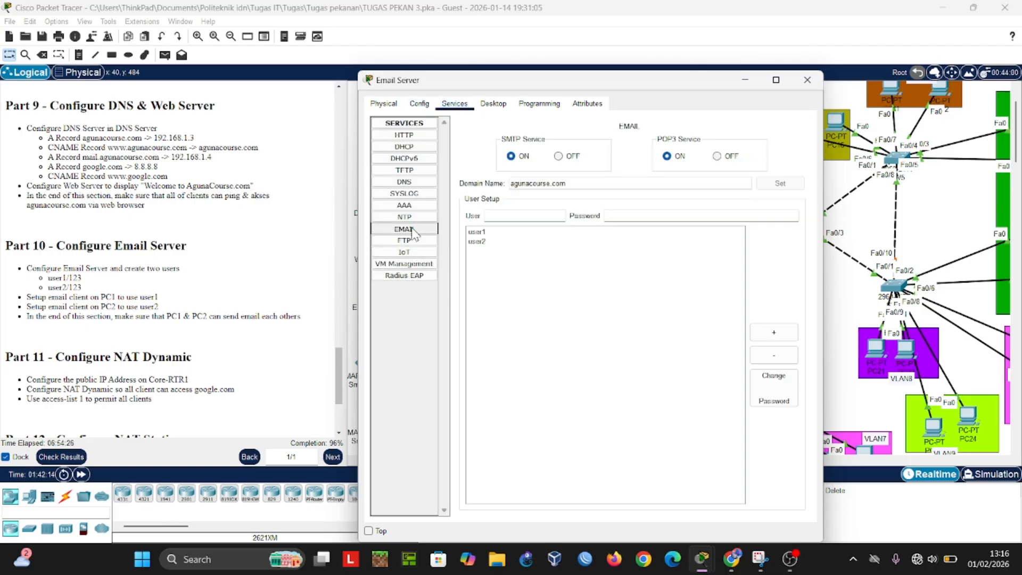
pyautogui.click(488, 232)
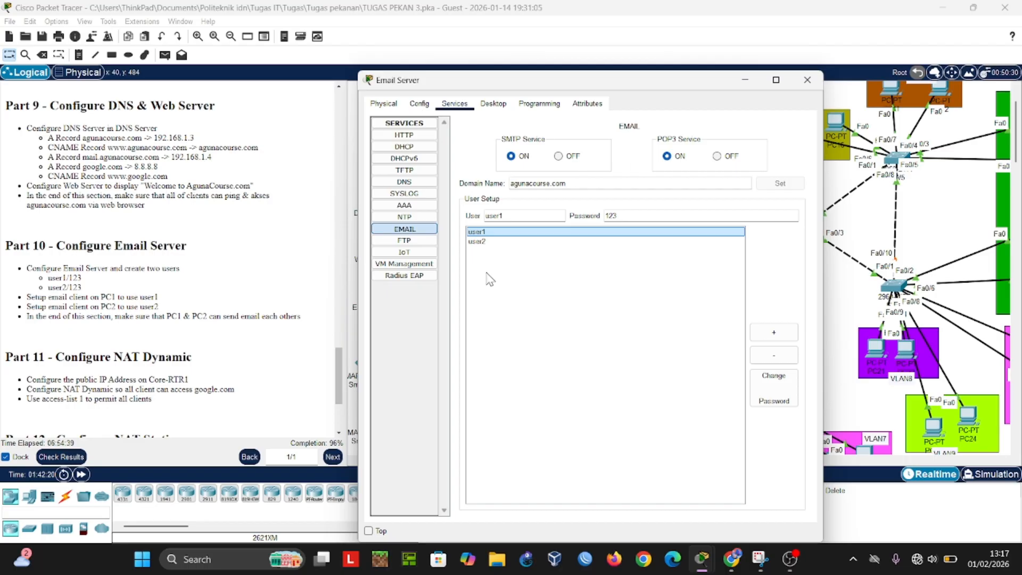
pyautogui.click(806, 85)
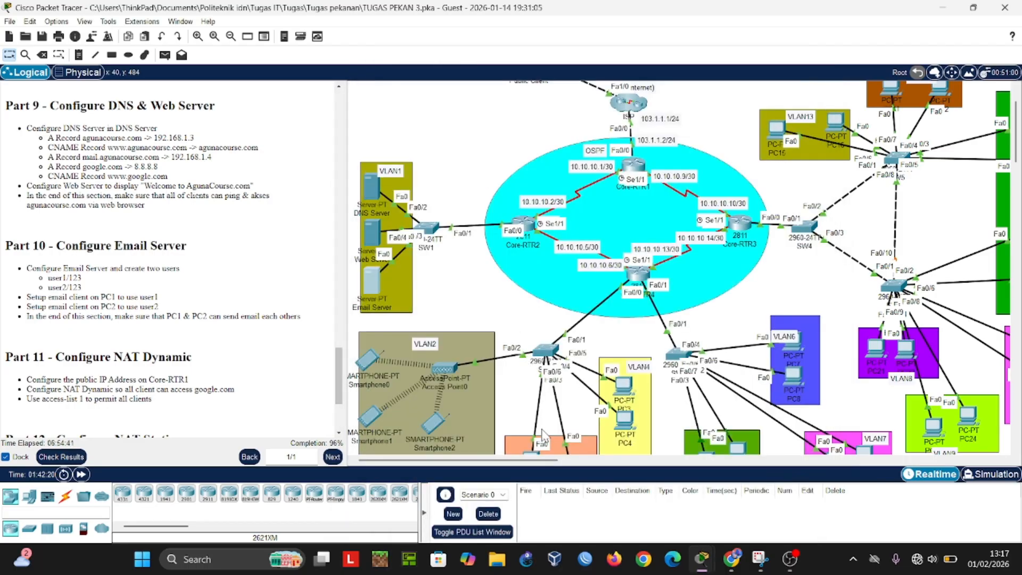
# Step: Inspect PC1's email client configuration for user1 and compare it with the Part 10 requirements before putting the window away
pyautogui.scroll(-1, 538, 420)
pyautogui.click(532, 409)
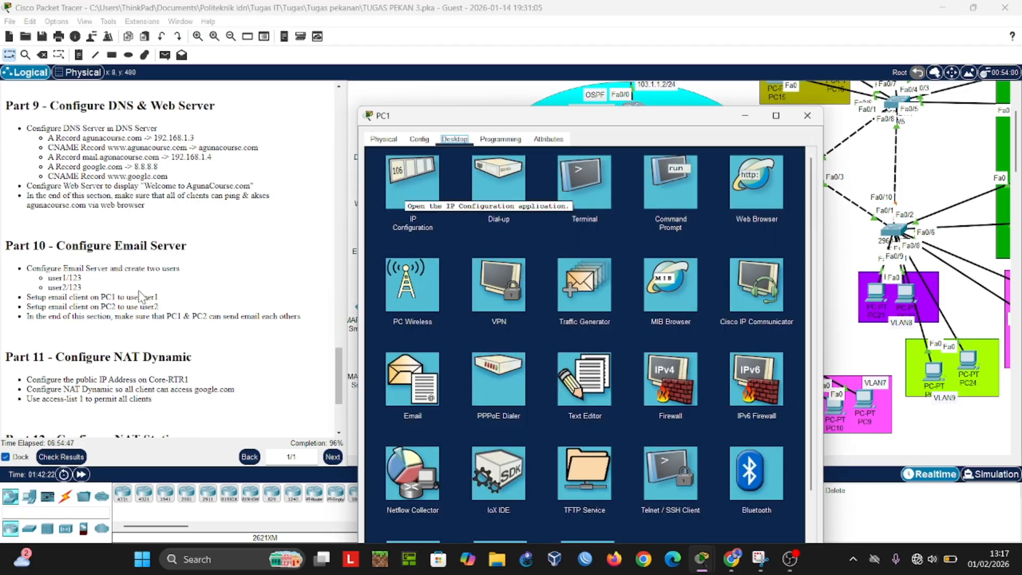
pyautogui.click(409, 387)
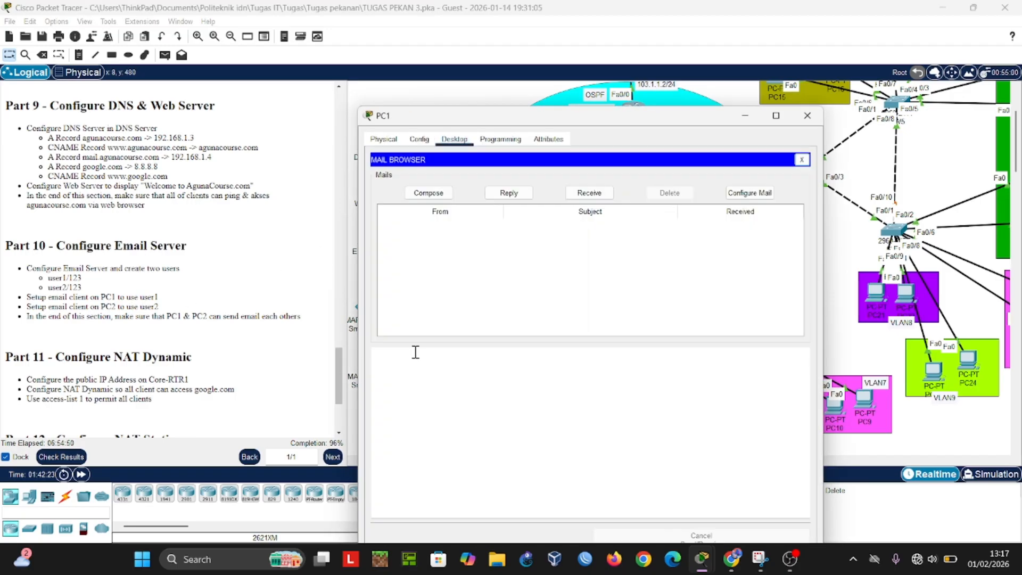
pyautogui.click(739, 194)
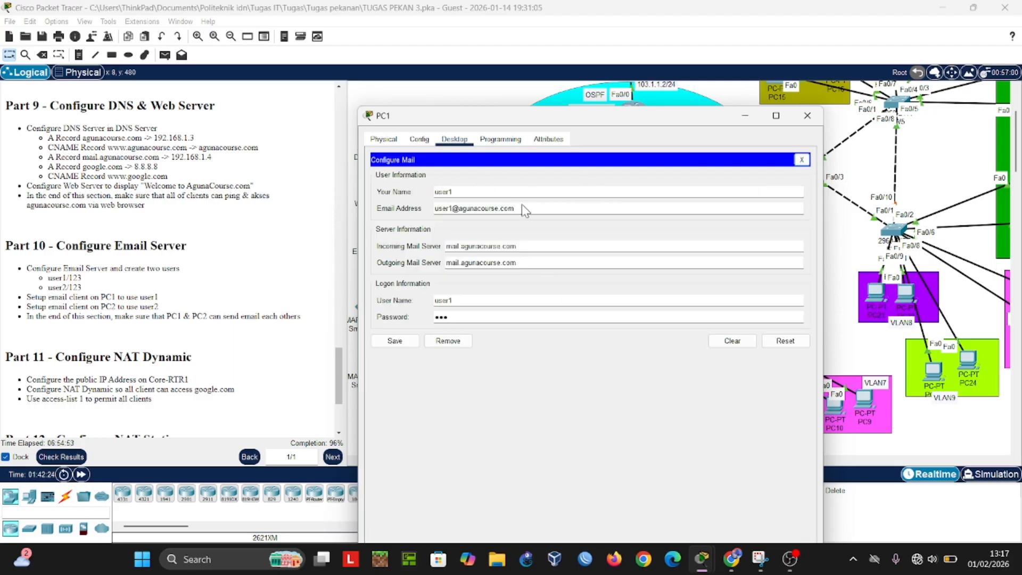
pyautogui.click(807, 115)
# Step: Find the Part 11 dynamic NAT commands in Core-RTR1's CLI history and highlight the overload rule through the Fa0/0 outside-interface lines
pyautogui.scroll(-6, 234, 248)
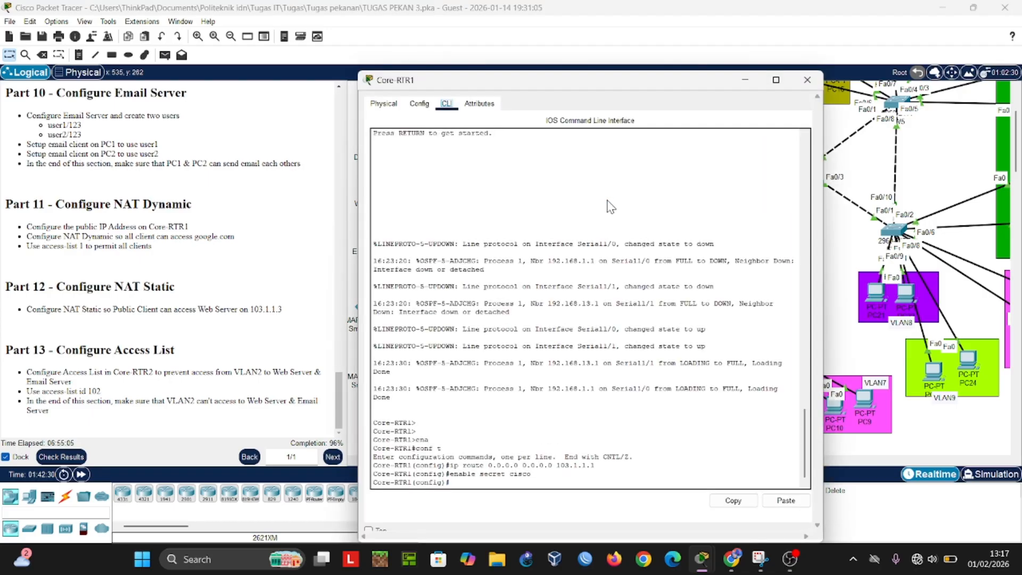
pyautogui.scroll(5, 630, 233)
pyautogui.scroll(8, 631, 233)
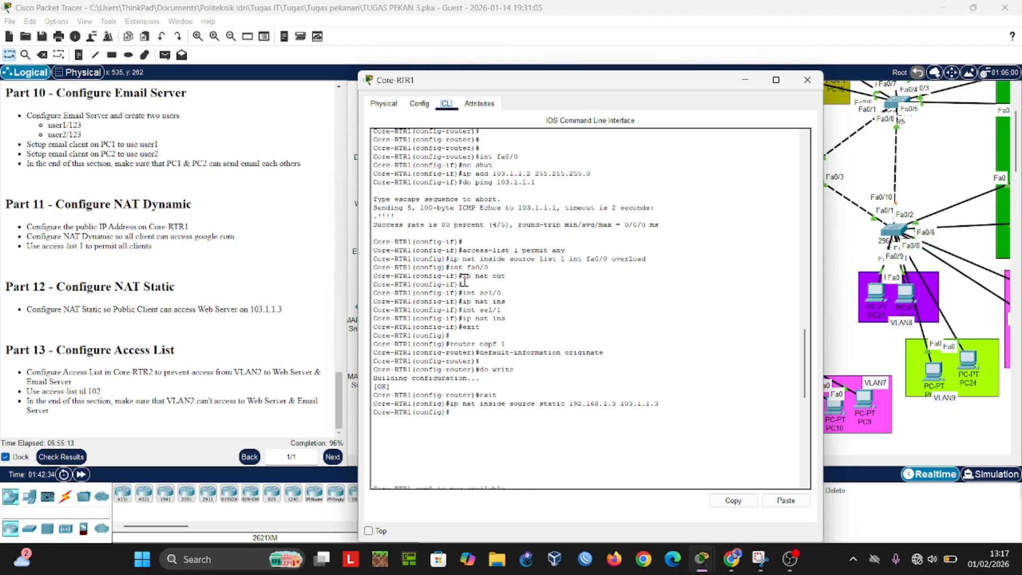
pyautogui.moveTo(451, 269); pyautogui.dragTo(524, 277)
pyautogui.click(451, 260)
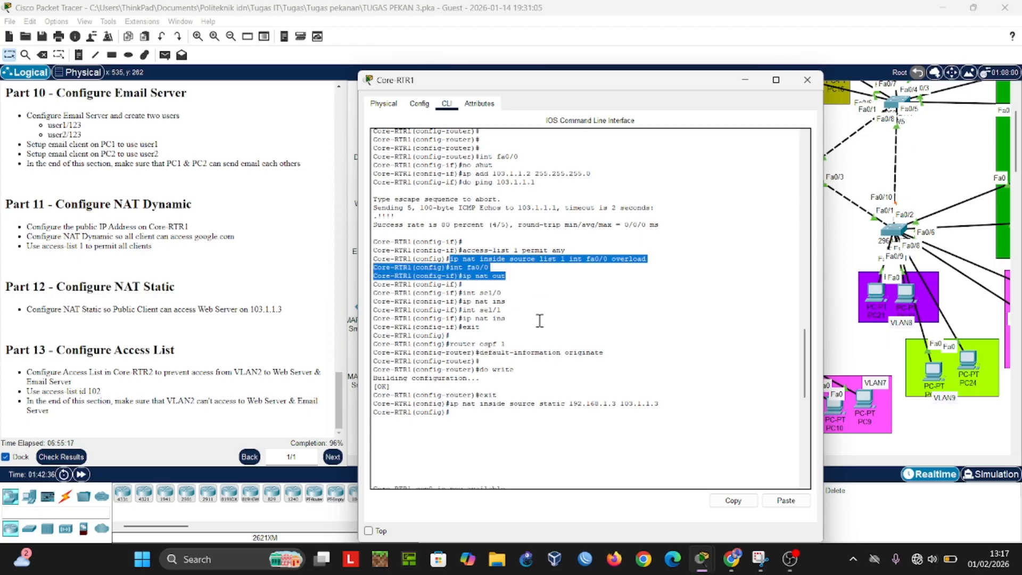
# Step: Point out the Part 12 static NAT command mapping 192.168.1.3 to 103.1.1.3 in Core-RTR1's CLI history, and close the router window
pyautogui.click(487, 317)
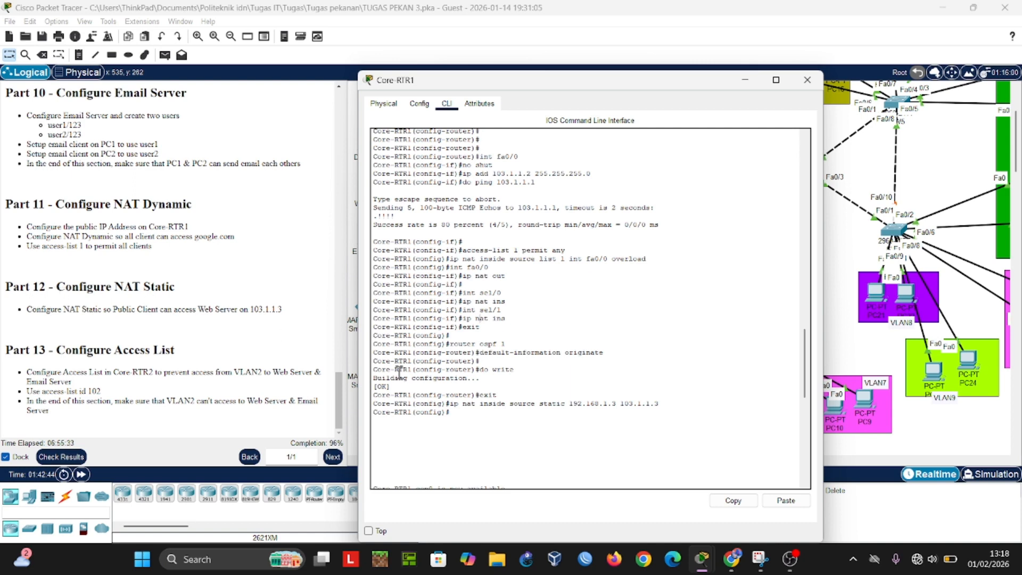
pyautogui.moveTo(617, 408); pyautogui.dragTo(403, 420)
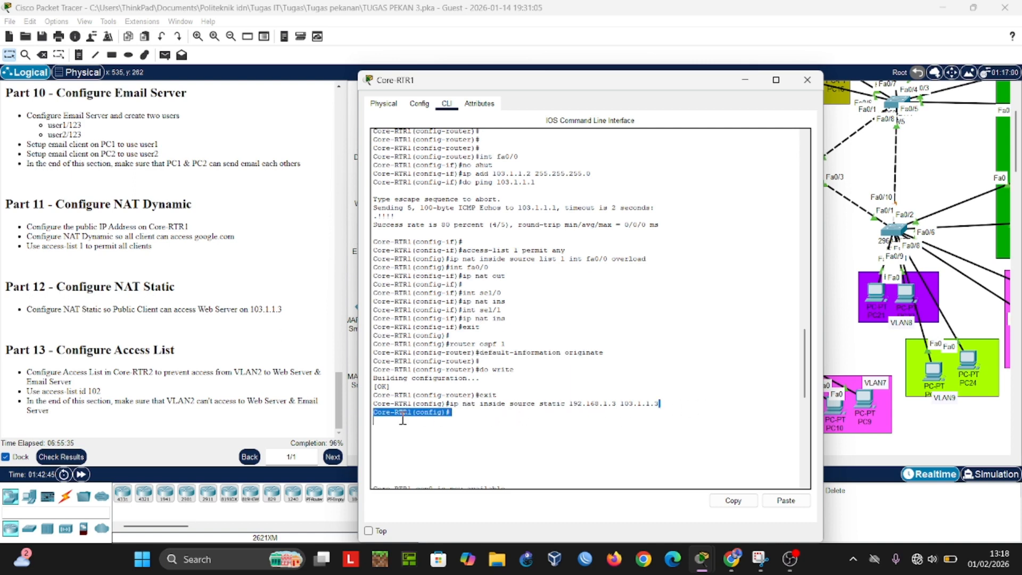
pyautogui.click(807, 79)
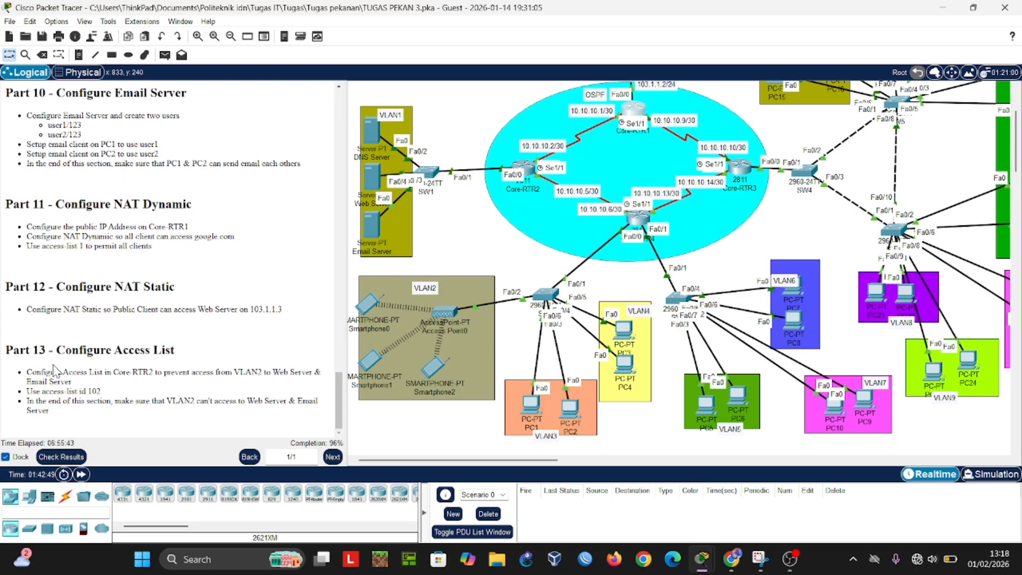
# Step: Find the Part 13 access-list 102 commands in Core-RTR2's CLI history and highlight the access-list 102 part of the first deny rule
pyautogui.click(526, 172)
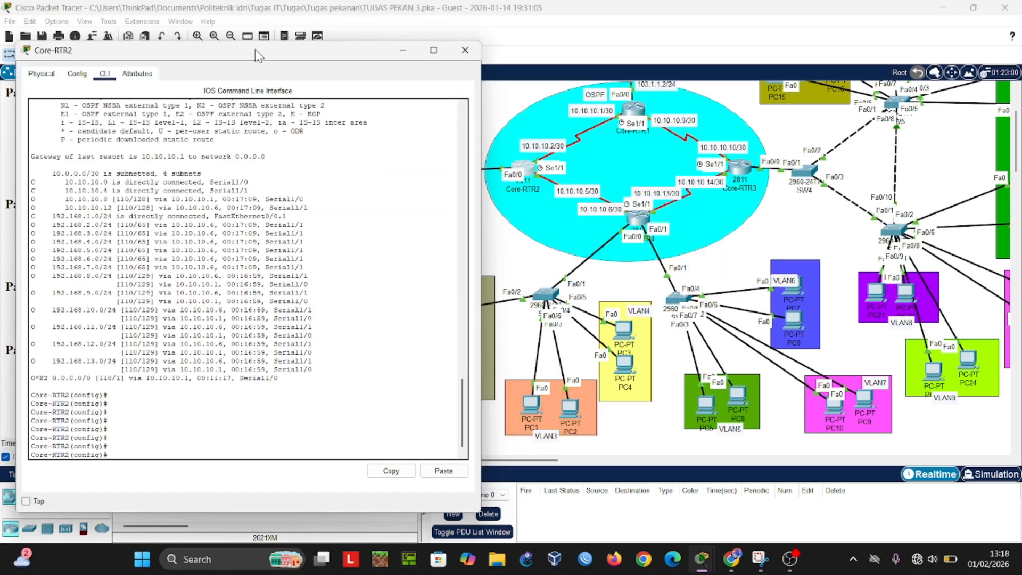
pyautogui.moveTo(255, 50); pyautogui.dragTo(577, 104)
pyautogui.scroll(10, 573, 344)
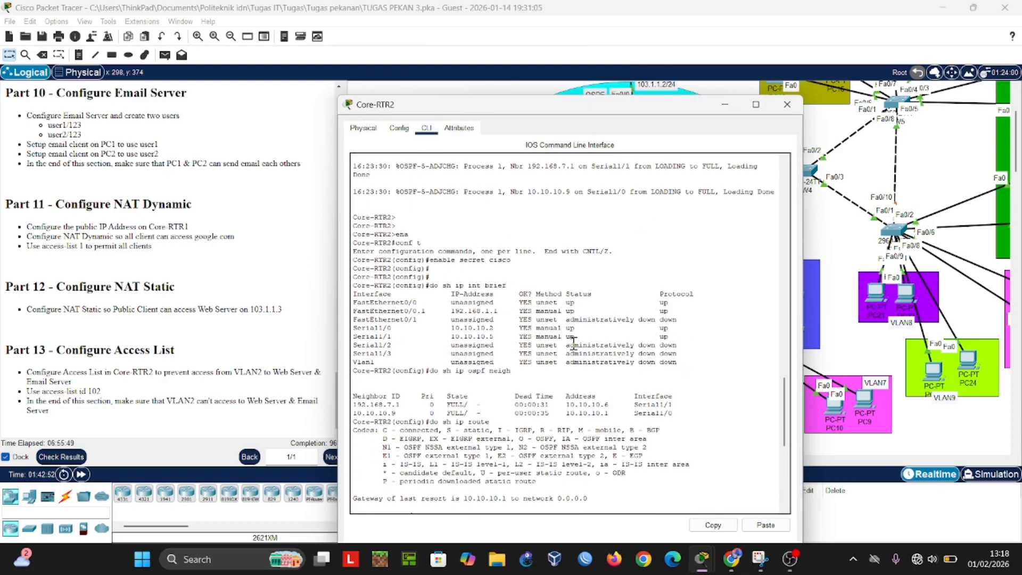
pyautogui.scroll(12, 573, 343)
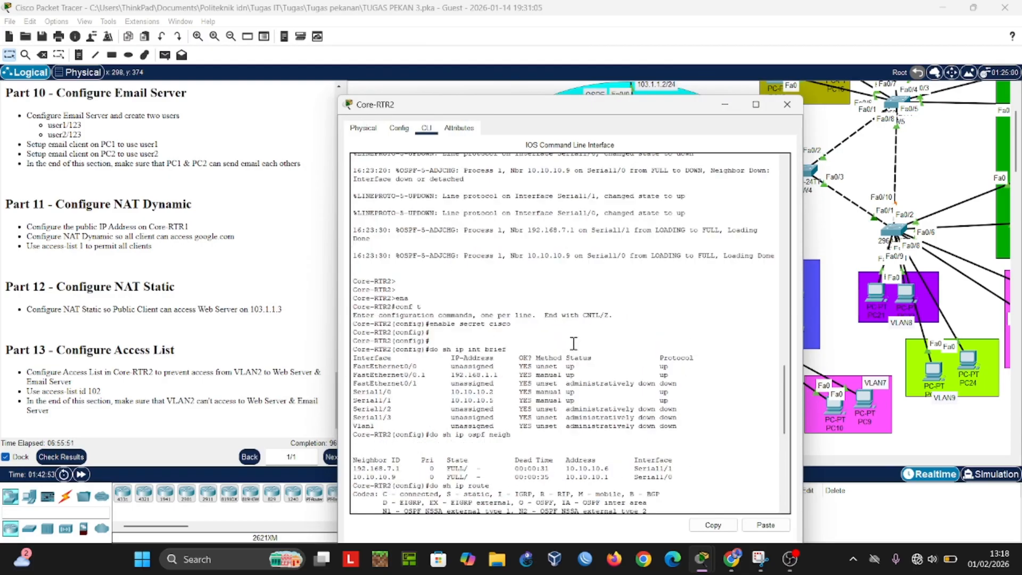
pyautogui.scroll(12, 573, 343)
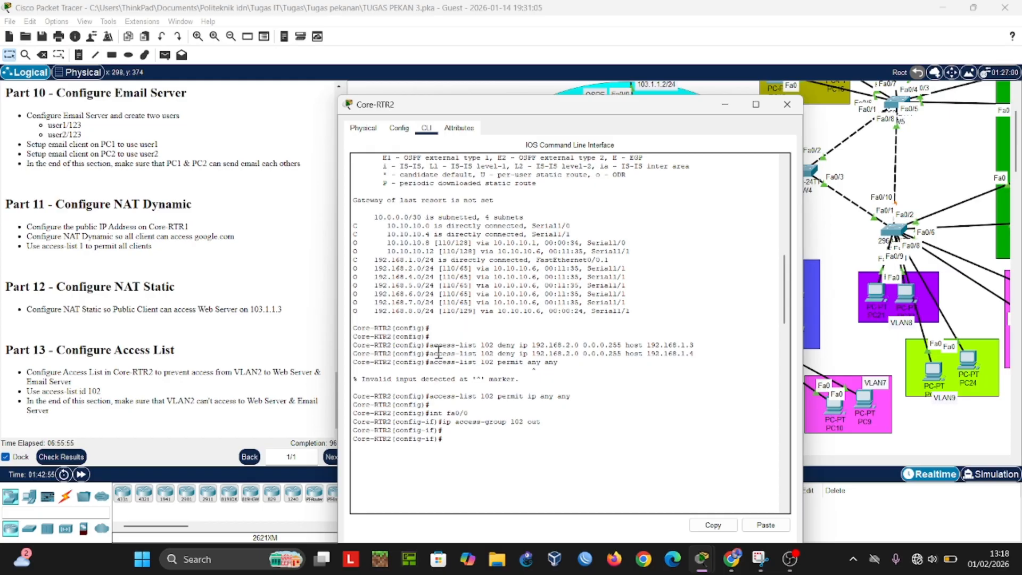
pyautogui.moveTo(426, 346); pyautogui.dragTo(495, 348)
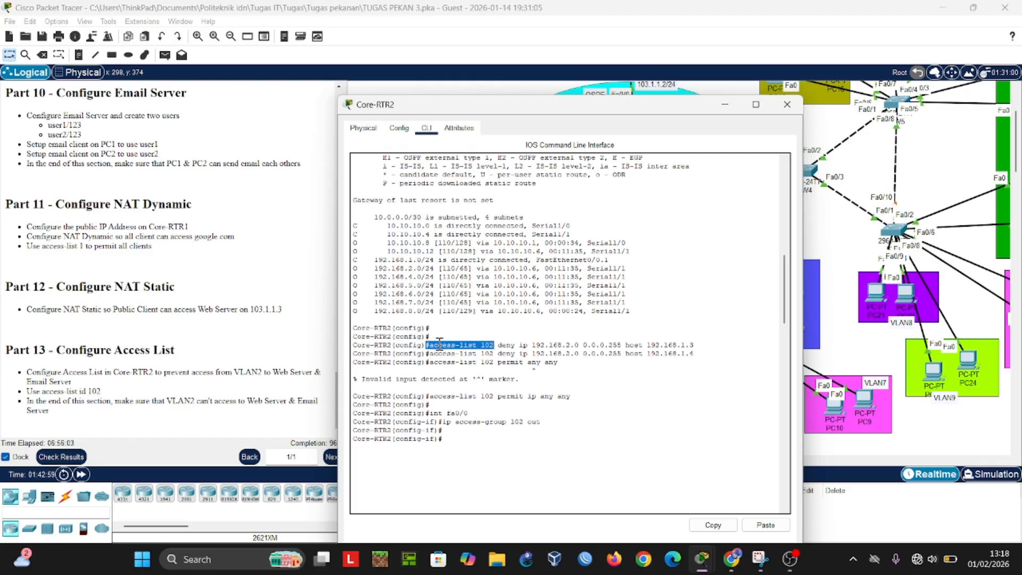
# Step: Highlight the "Use access-list id 102" requirement in the Part 13 instructions to compare it with the router's commands, and clear the highlight
pyautogui.click(27, 398)
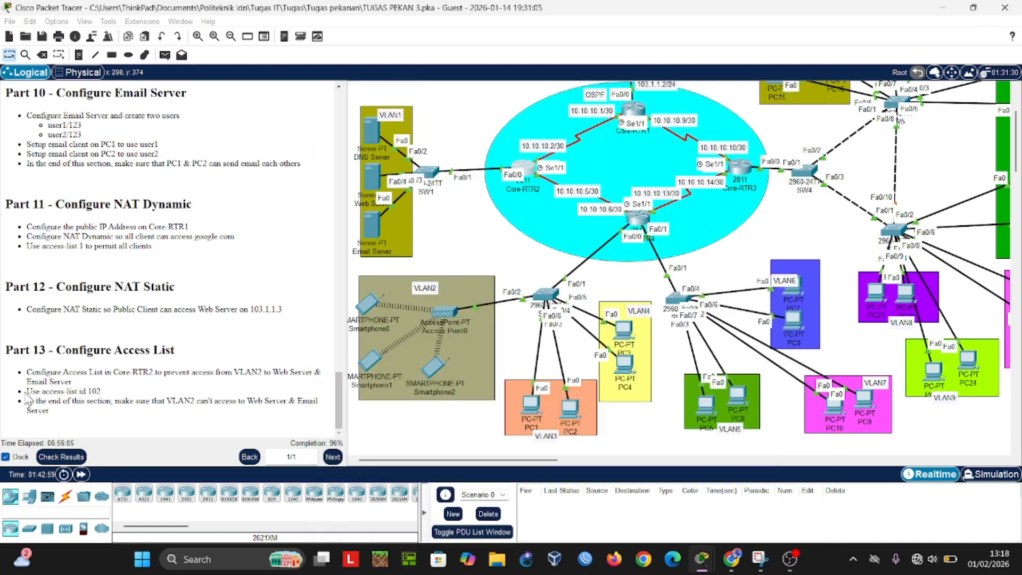
pyautogui.tripleClick(101, 392)
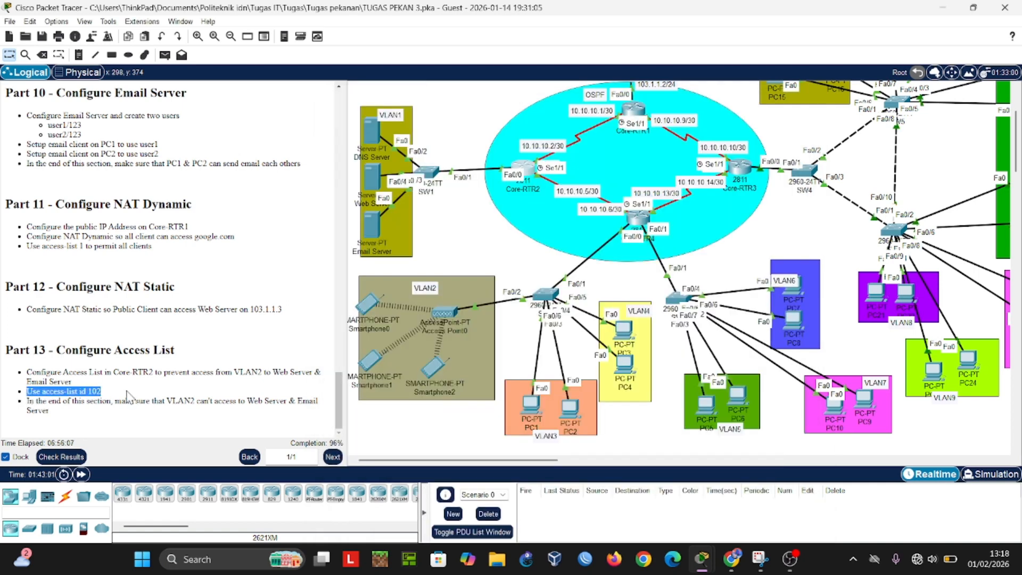
pyautogui.click(64, 400)
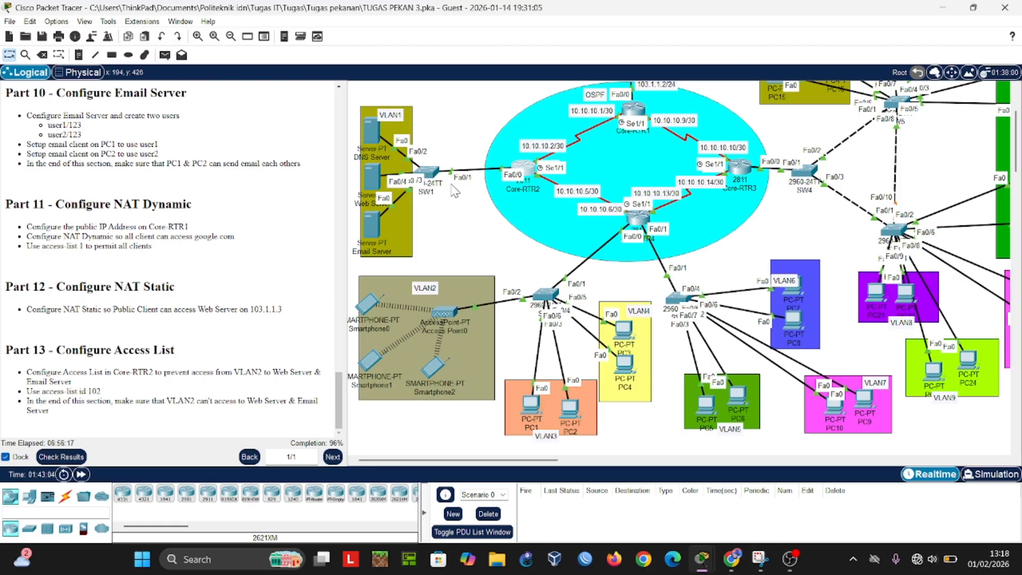
# Step: Check the activity results and list the assessment items down to the Core-RTR2 entries
pyautogui.scroll(3, 582, 298)
pyautogui.scroll(-1, 581, 296)
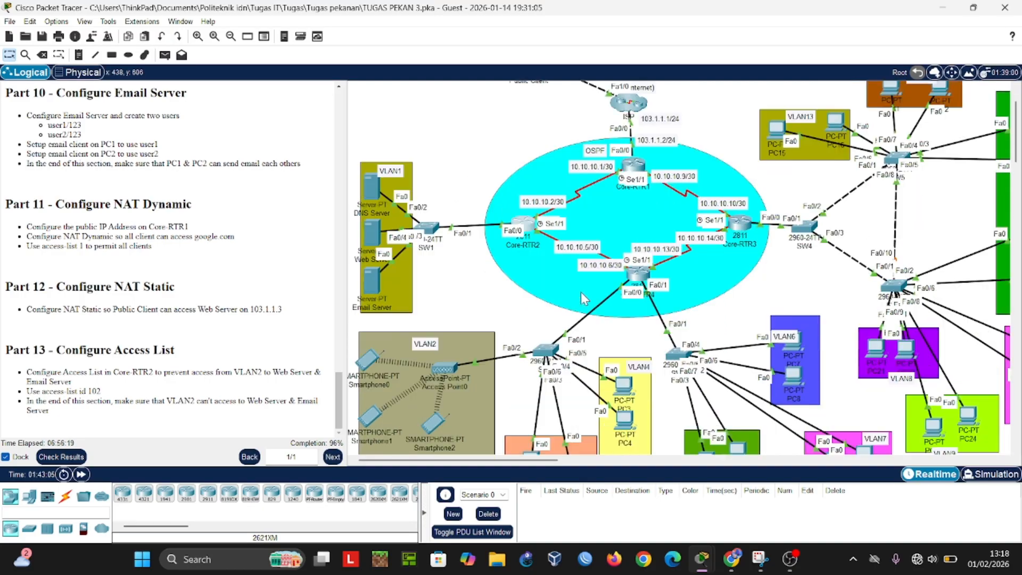
pyautogui.scroll(3, 227, 276)
pyautogui.scroll(12, 228, 277)
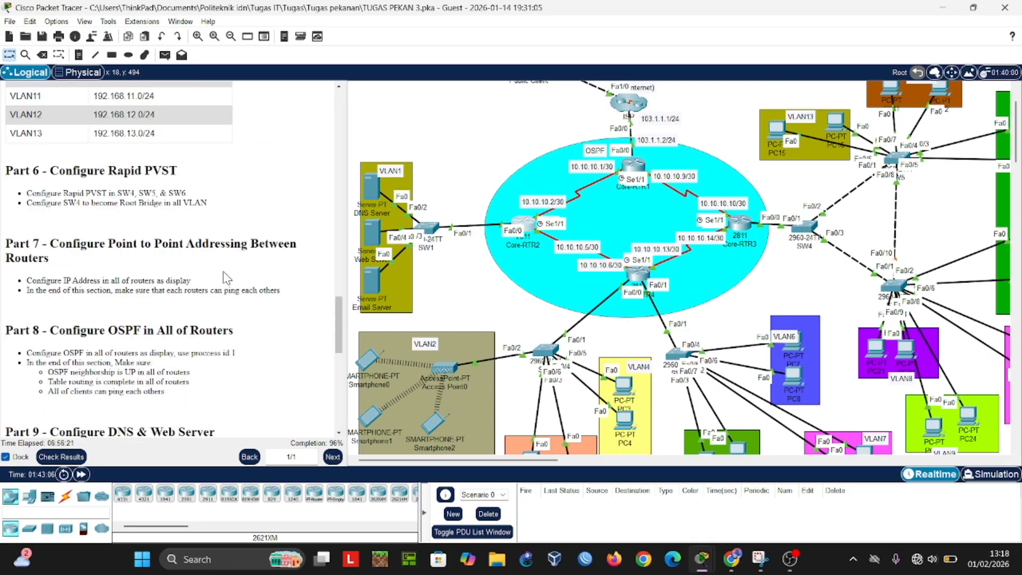
pyautogui.scroll(-12, 222, 270)
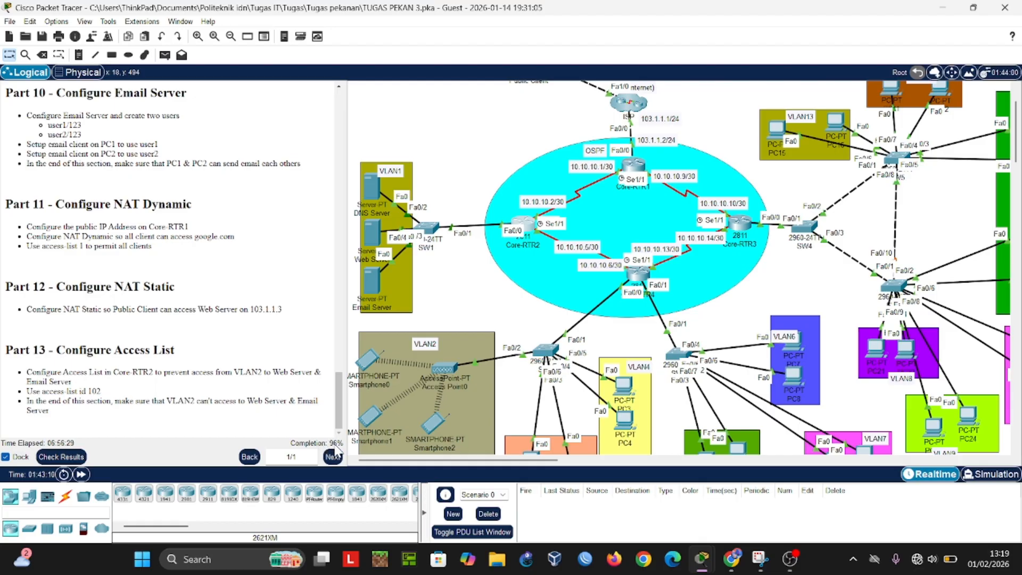
pyautogui.click(74, 458)
pyautogui.click(121, 83)
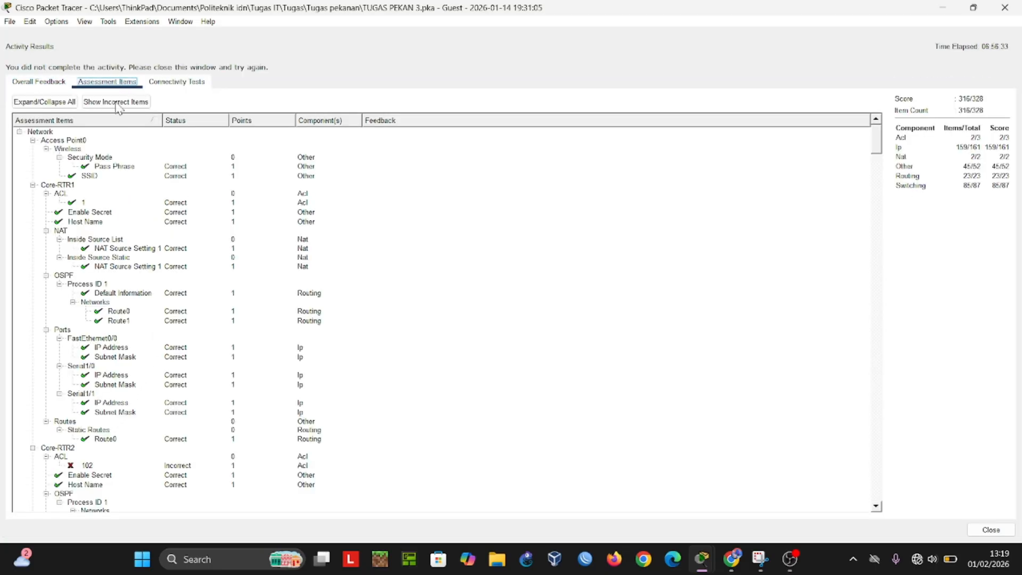
pyautogui.scroll(-6, 103, 212)
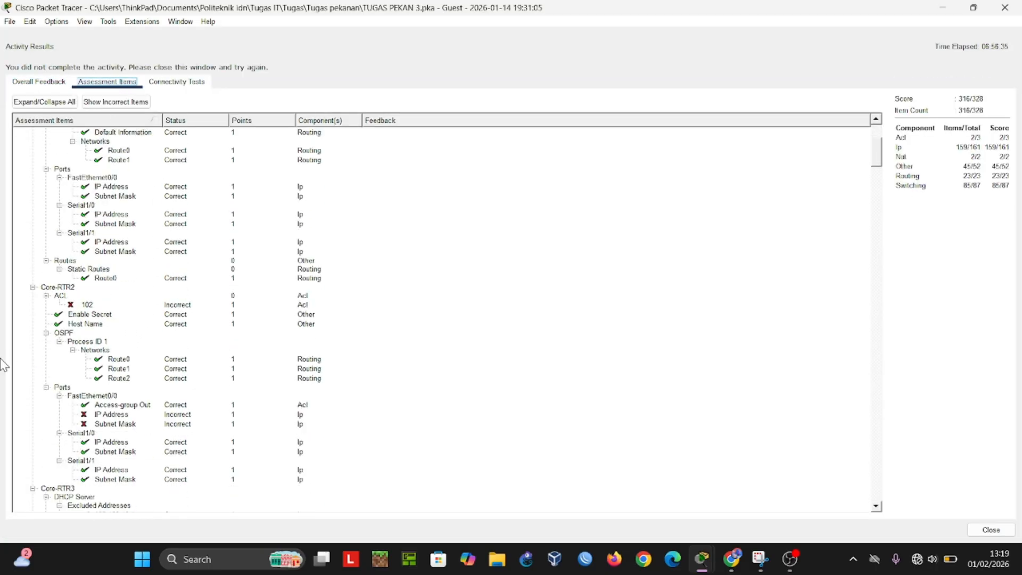
# Step: Examine the grading of Core-RTR2's ACL 102 and FastEthernet0/0 items, and close the activity results
pyautogui.click(53, 296)
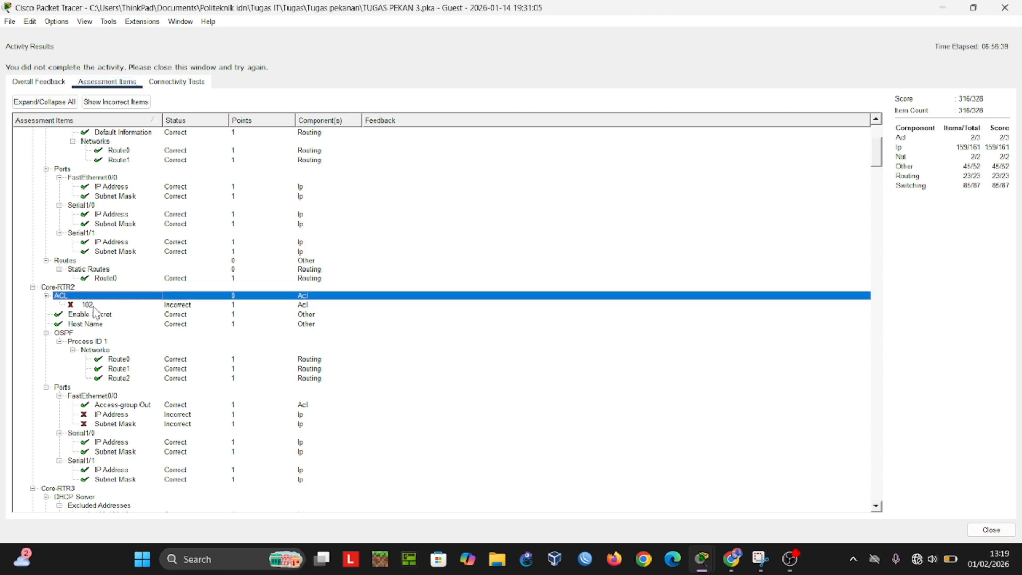
pyautogui.click(94, 306)
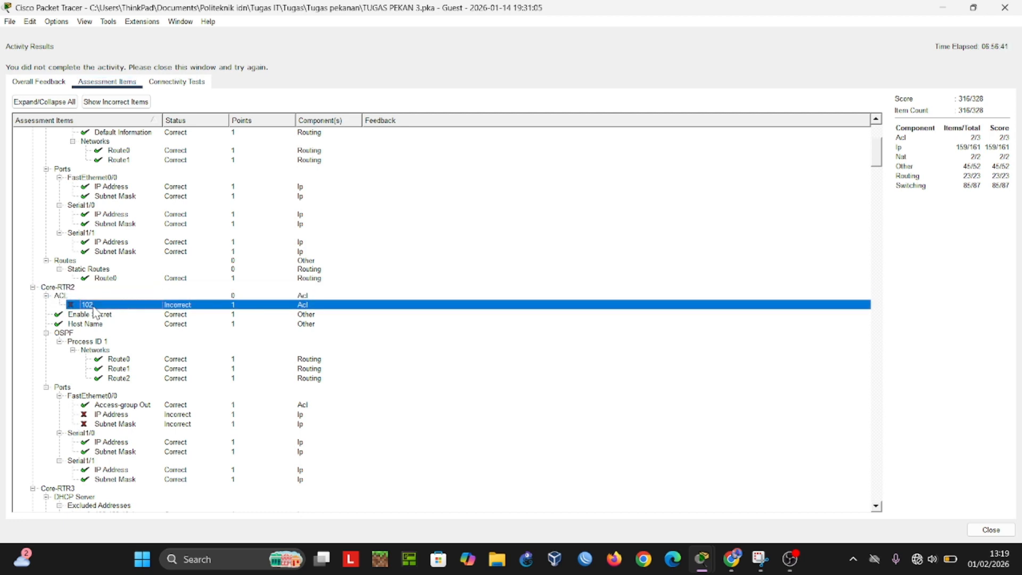
pyautogui.click(28, 297)
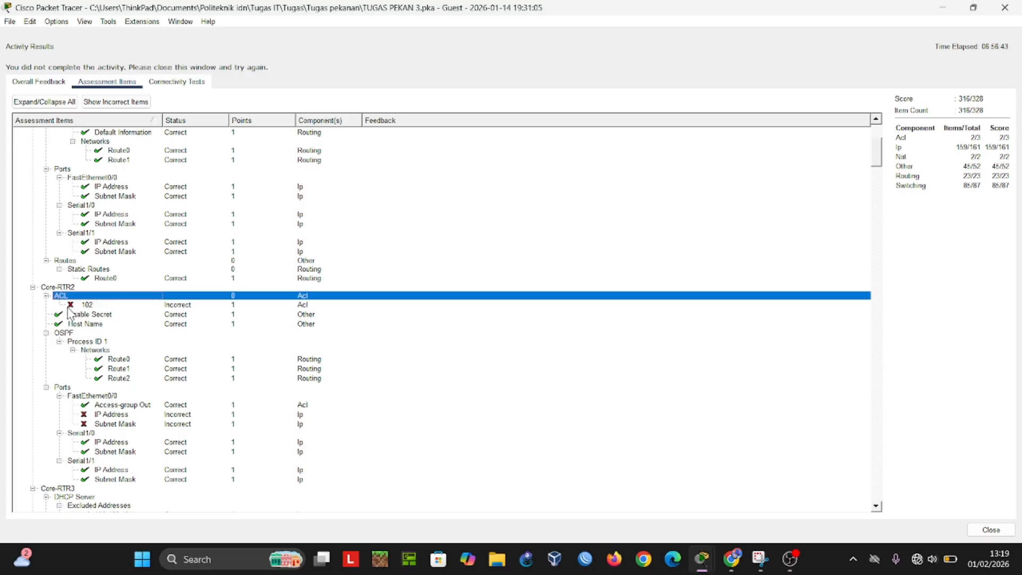
pyautogui.scroll(-2, 468, 364)
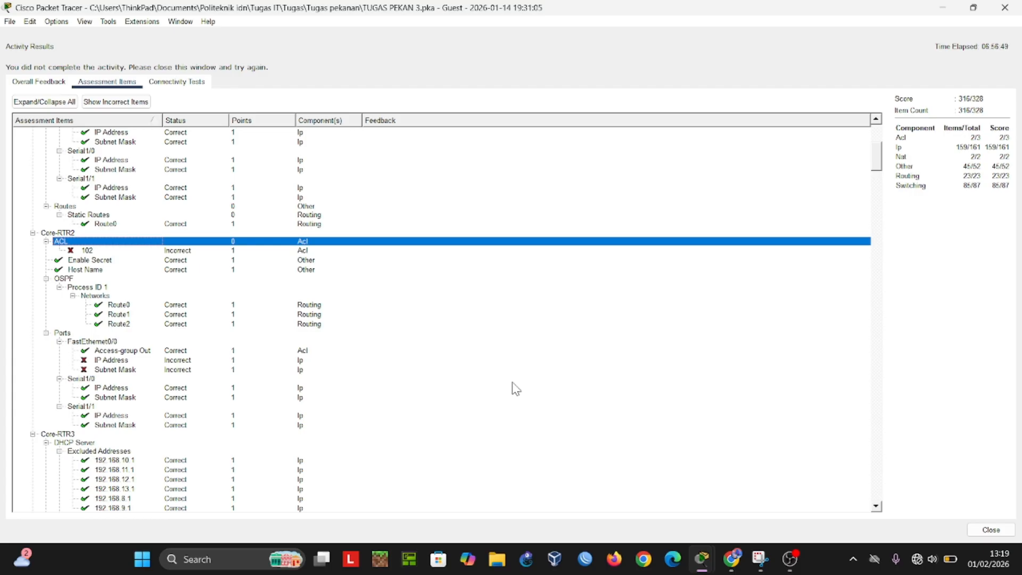
pyautogui.click(126, 252)
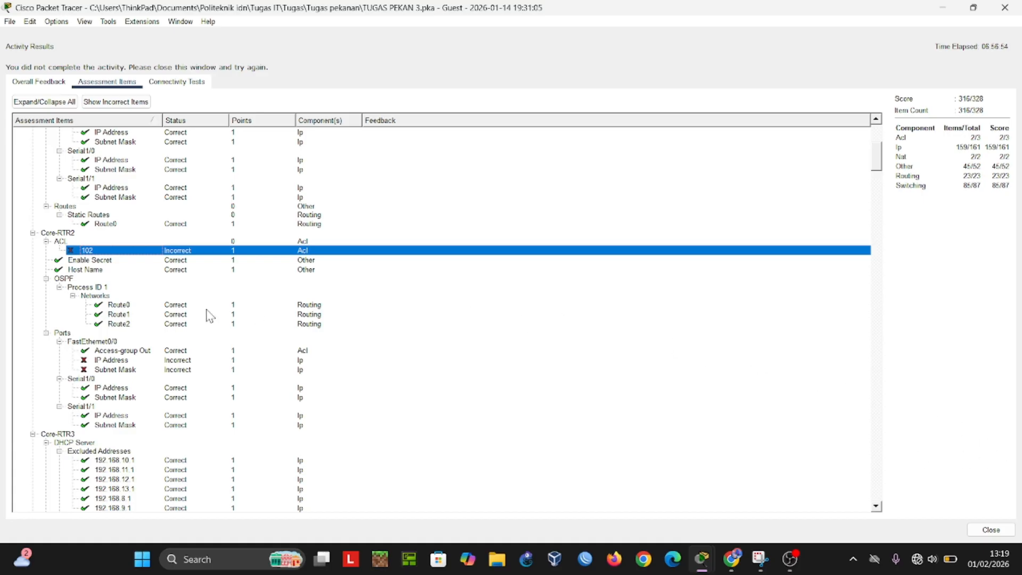
pyautogui.scroll(-2, 139, 327)
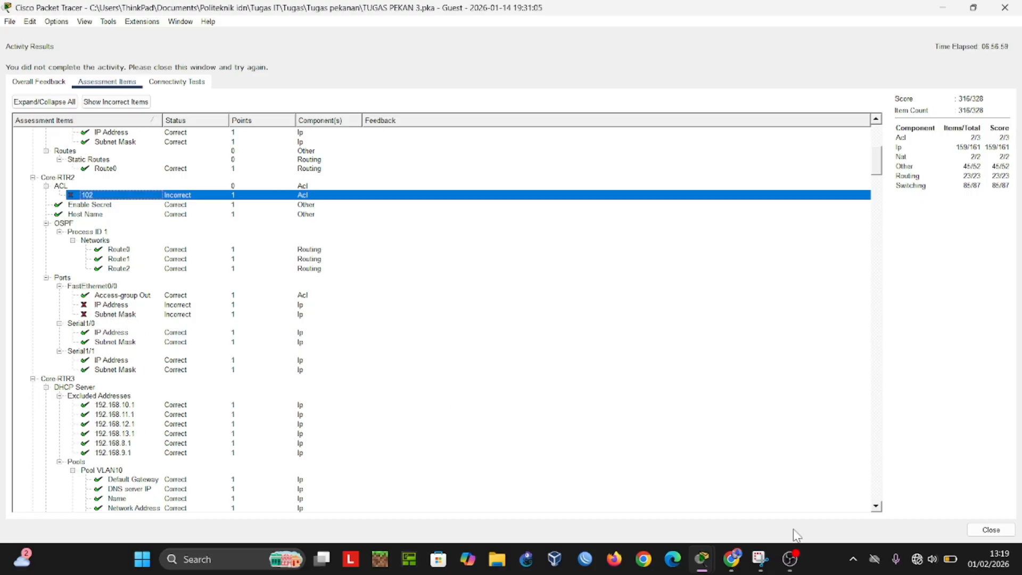
pyautogui.click(987, 529)
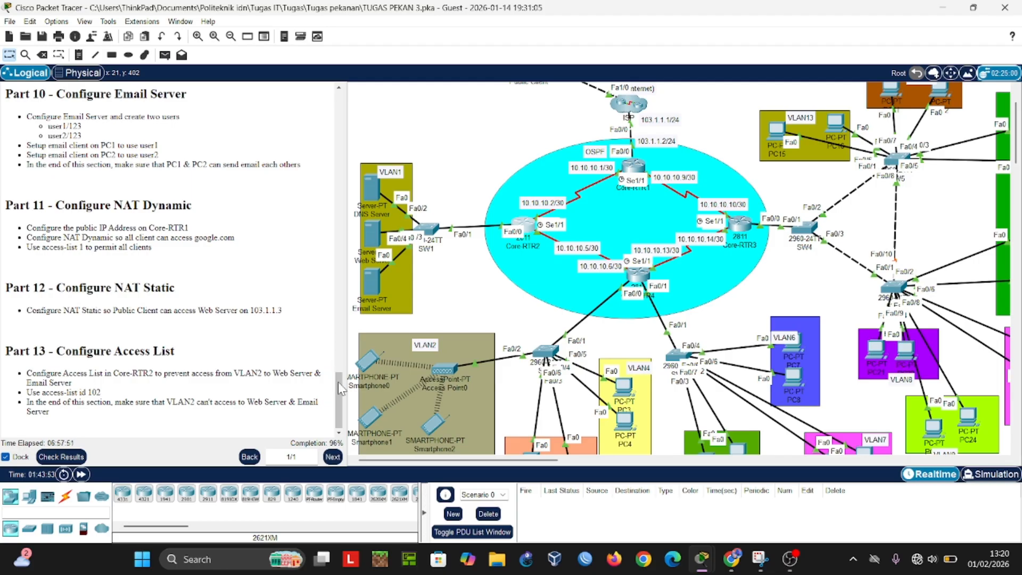
# Step: Highlight the Router On Stick requirement in the Part 2 instructions, and look at Core-RTR2's CLI before putting its window away
pyautogui.moveTo(338, 373); pyautogui.dragTo(349, 126)
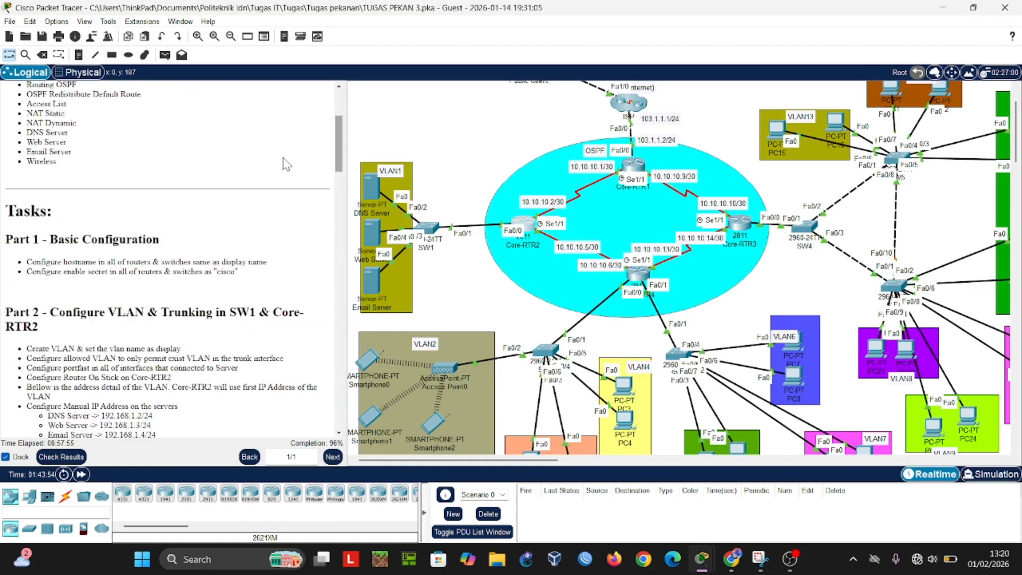
pyautogui.scroll(-1, 209, 202)
pyautogui.scroll(-1, 212, 207)
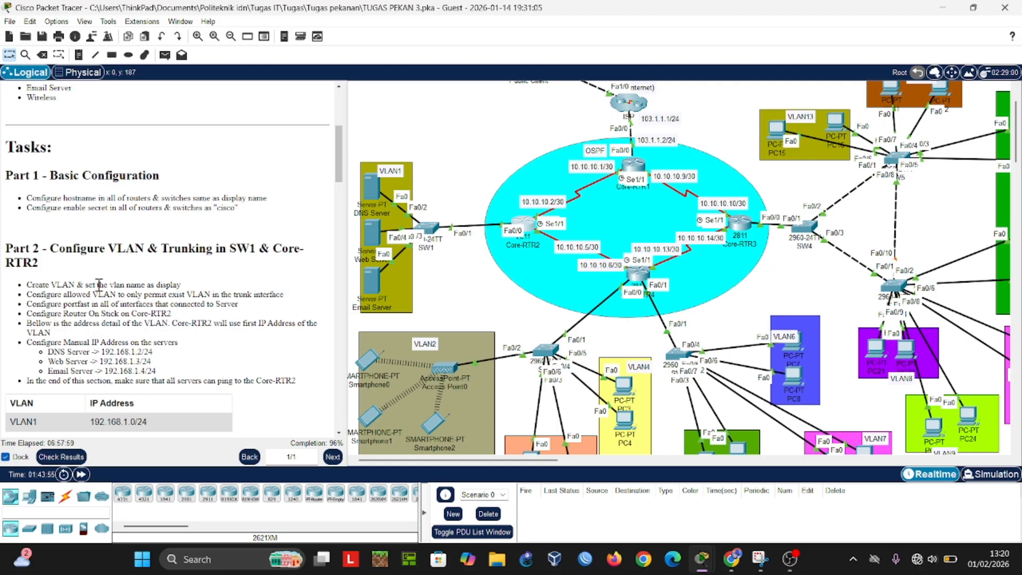
pyautogui.moveTo(41, 313); pyautogui.dragTo(109, 313)
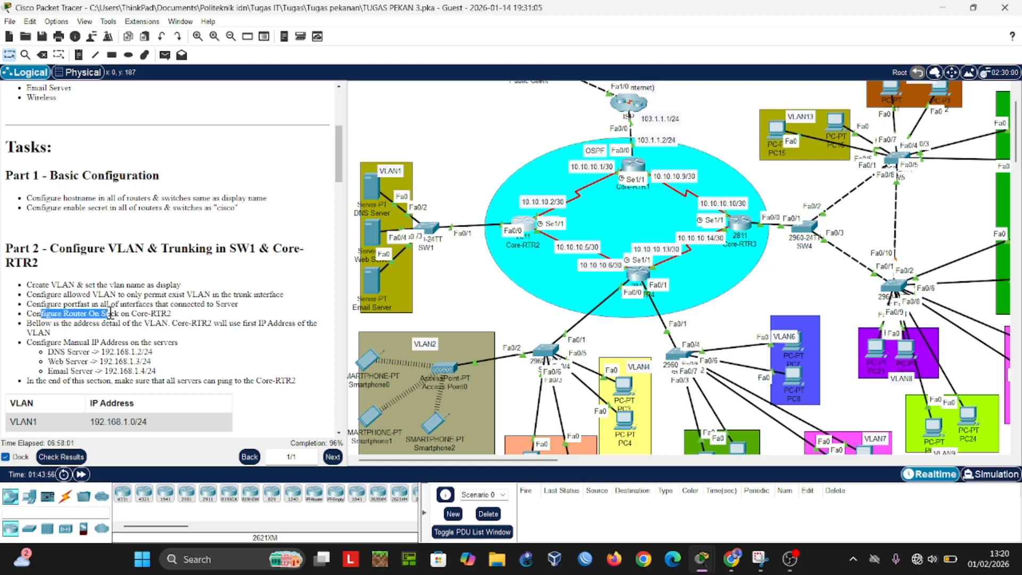
pyautogui.click(527, 227)
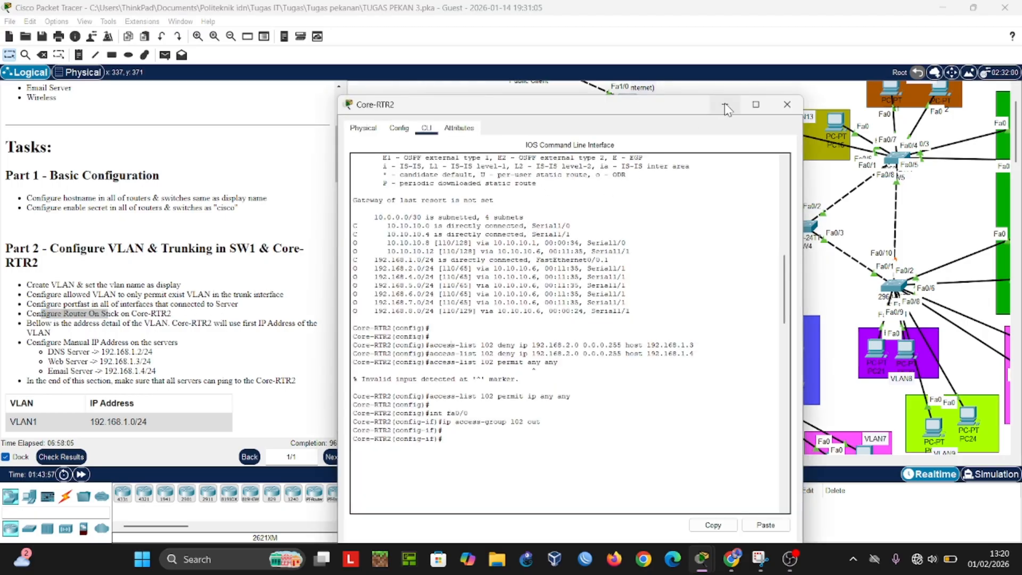
pyautogui.click(725, 104)
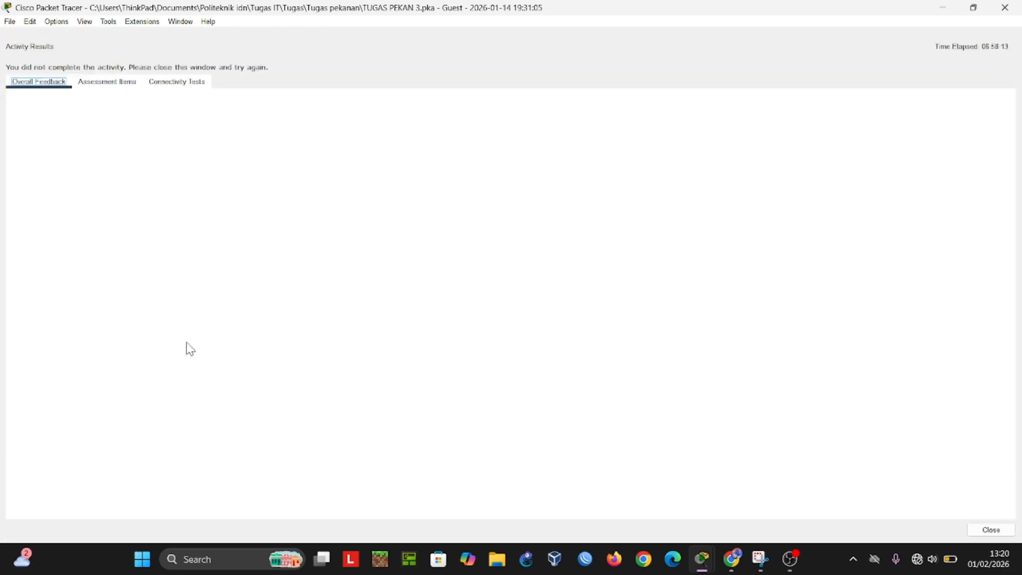
# Step: Review the assessment items from Core-RTR2's ports through the Email Server, PC1 and PC2 entries, and close the activity results
pyautogui.click(107, 81)
pyautogui.scroll(-15, 166, 223)
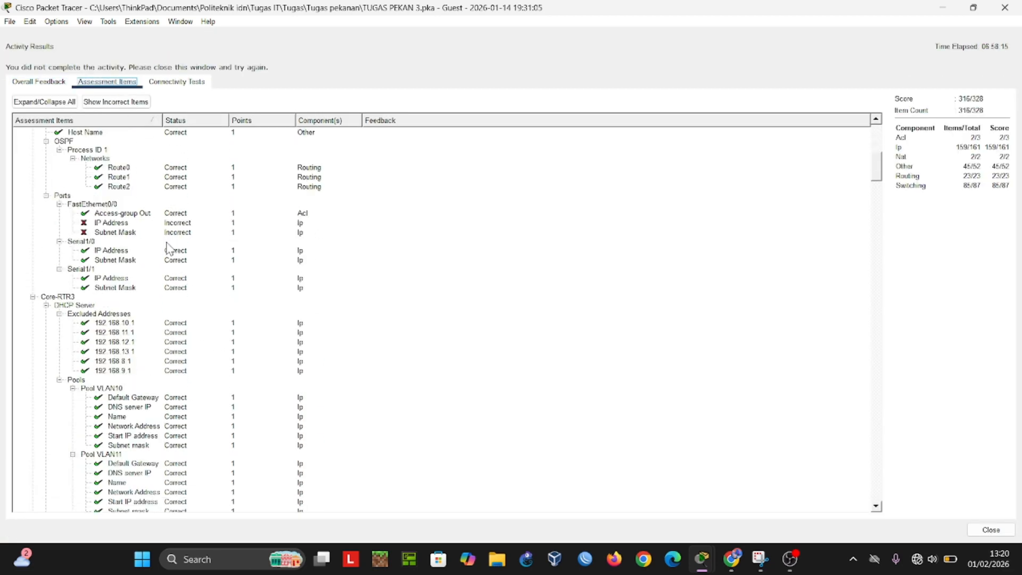
pyautogui.scroll(-15, 169, 248)
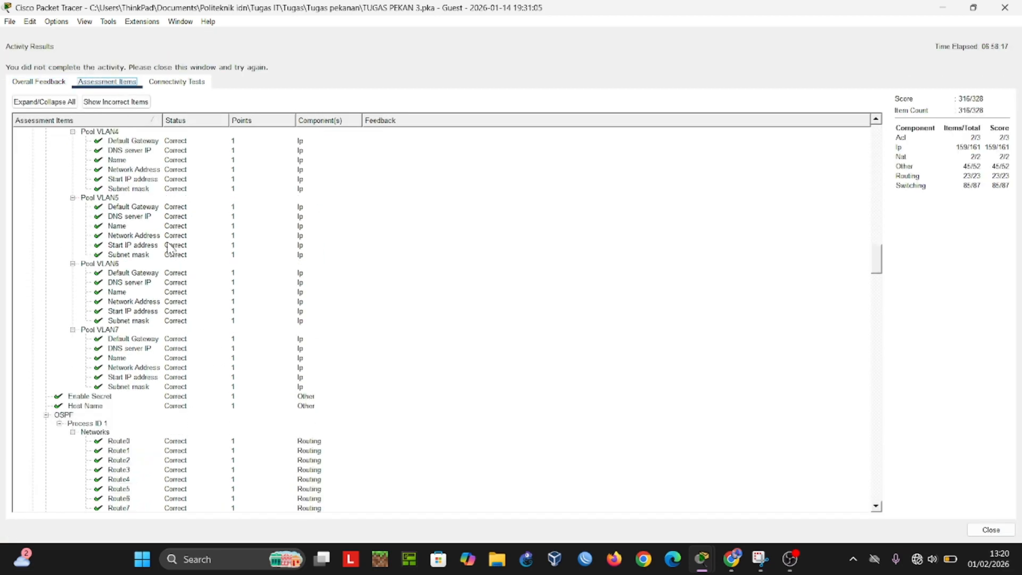
pyautogui.scroll(-5, 169, 247)
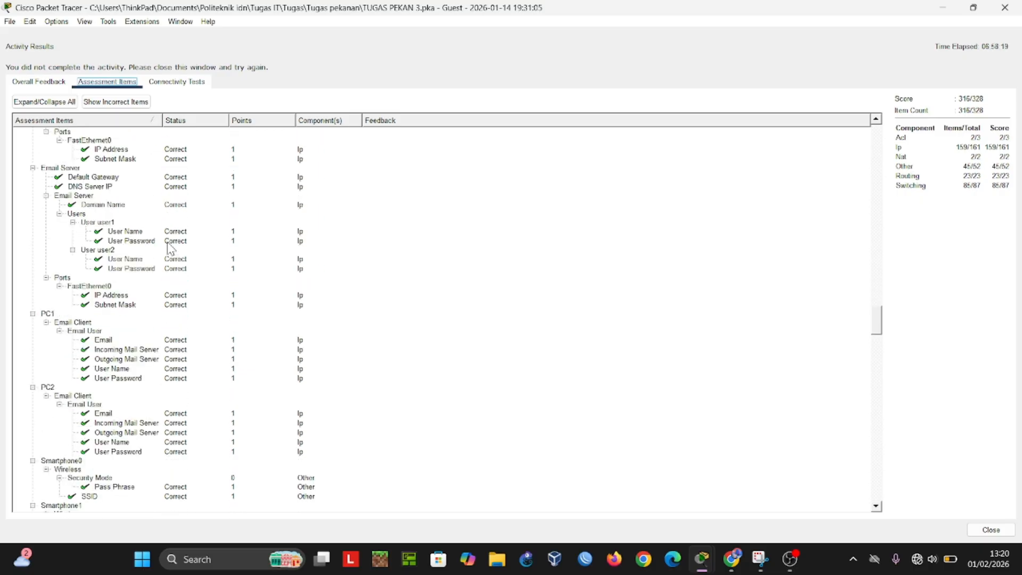
pyautogui.click(990, 529)
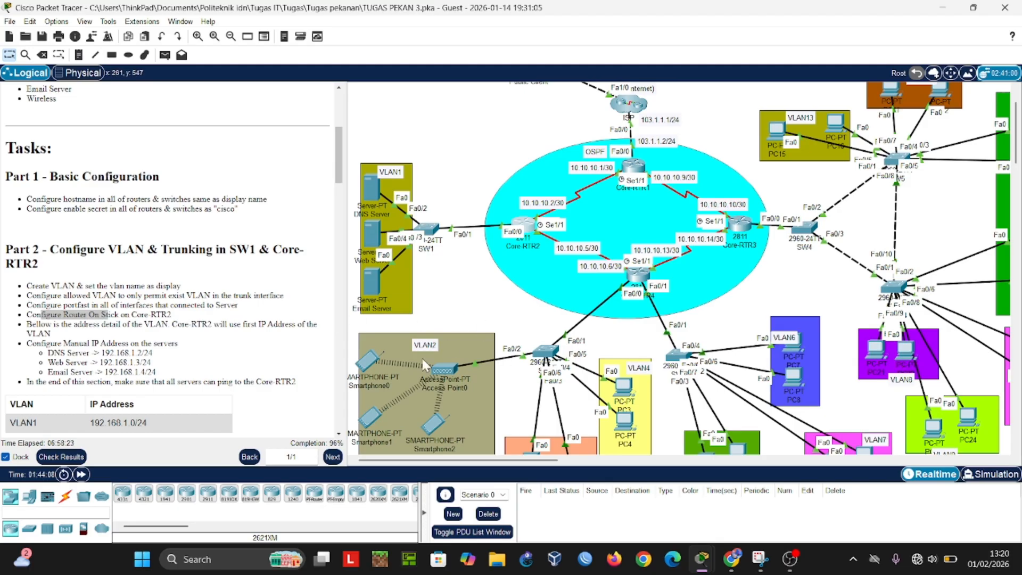
# Step: Clear the highlight and return to the Public Client in the topology and the Topics list at the start of the lab instructions
pyautogui.click(477, 317)
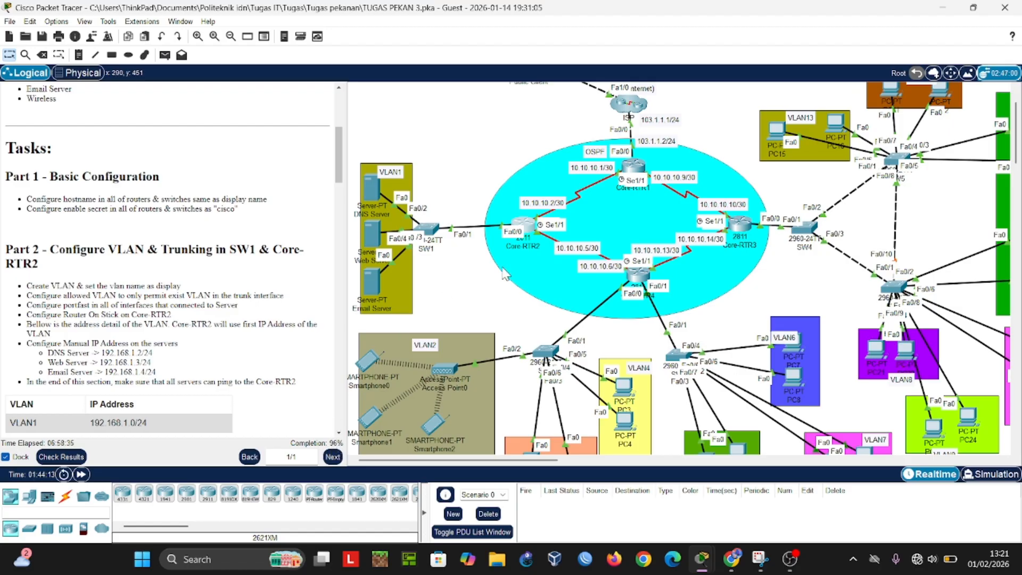
pyautogui.scroll(3, 481, 296)
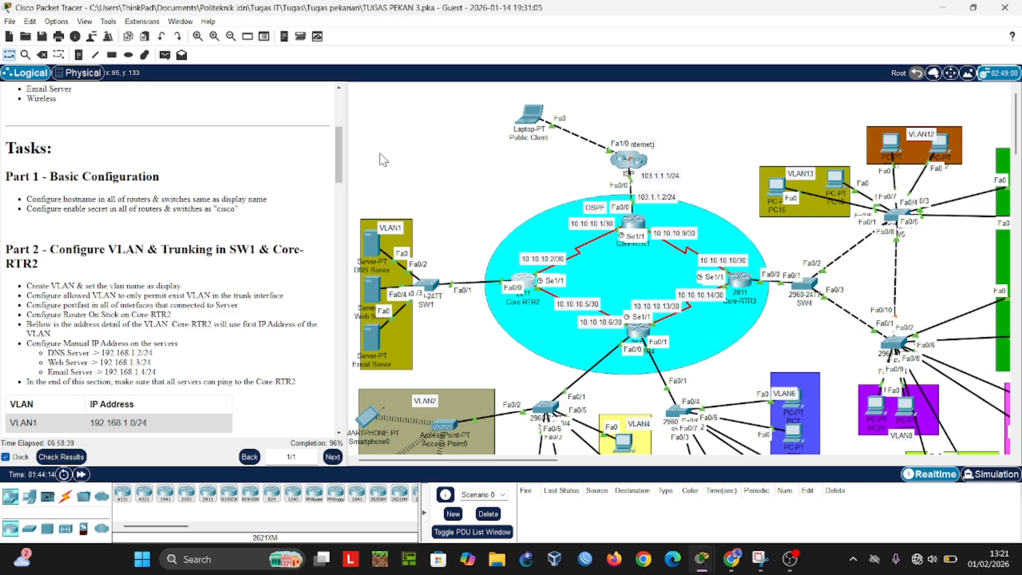
pyautogui.scroll(5, 160, 197)
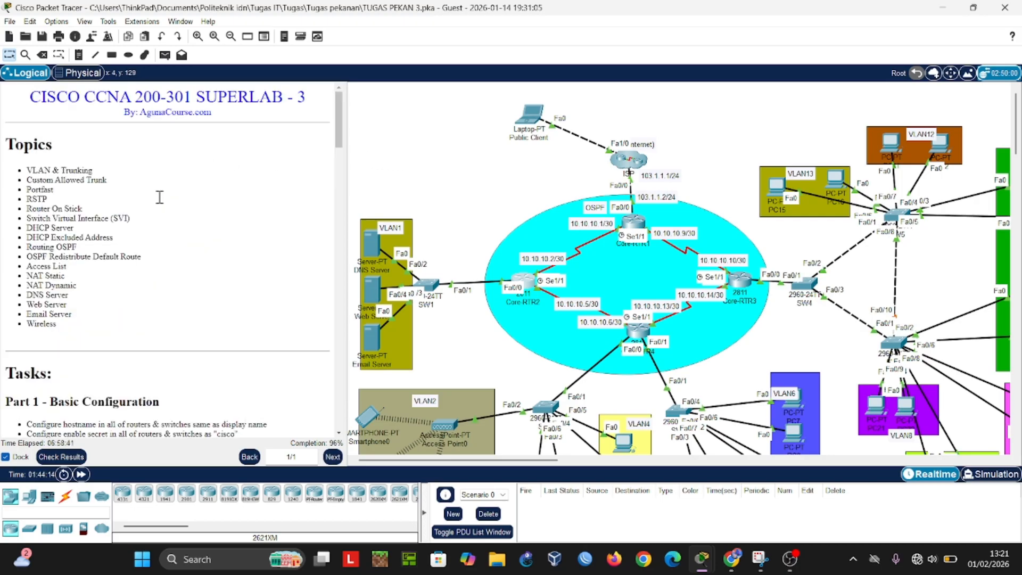